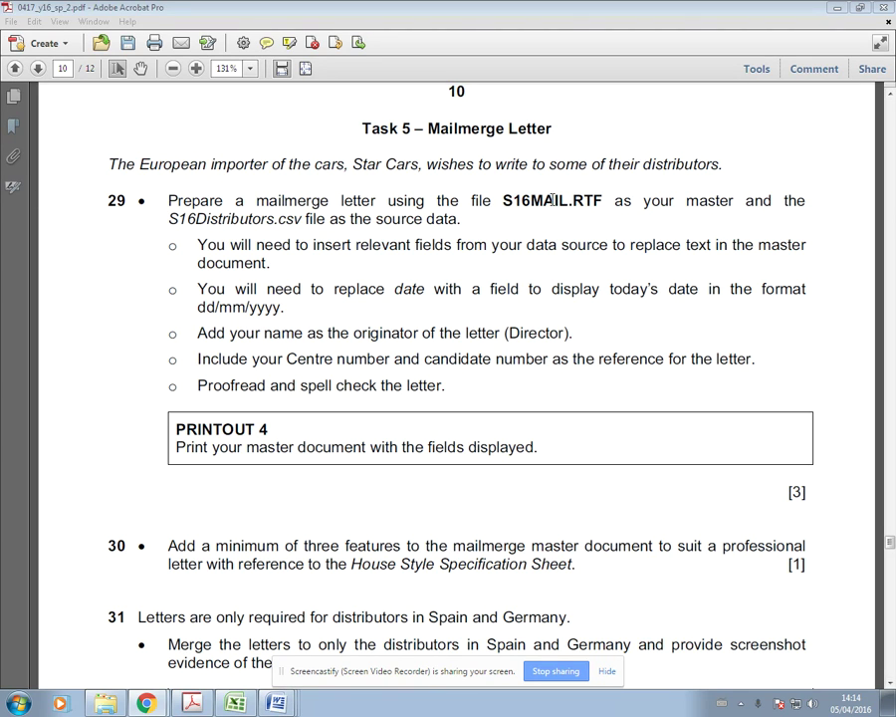
# Highlight S16MAIL.RTF in yellow in the Acrobat task text, then bring up the S16MAIL letter in Word.
pyautogui.moveTo(504, 202); pyautogui.dragTo(604, 202)
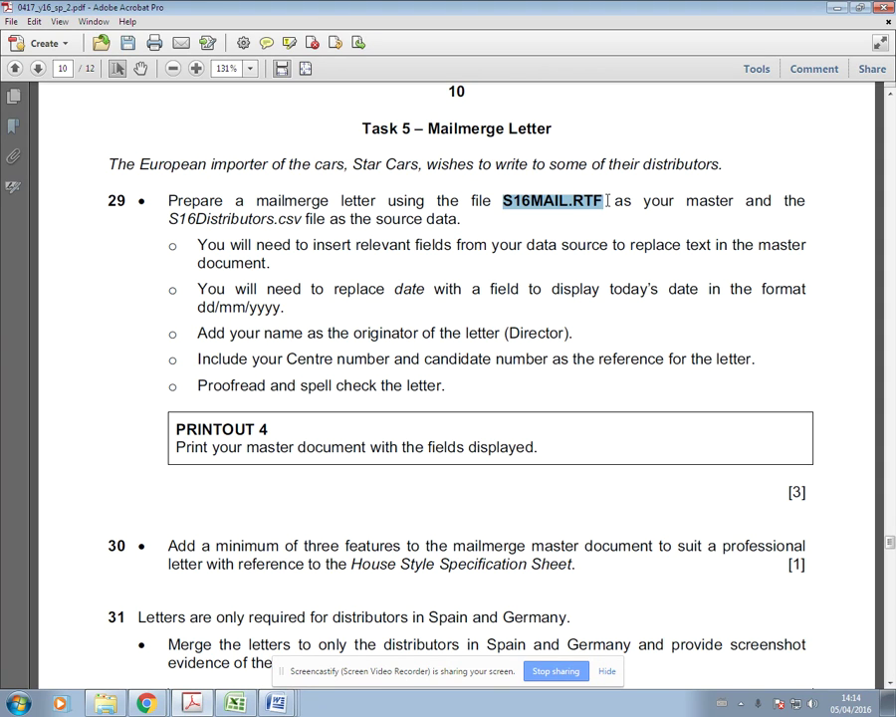
pyautogui.click(289, 42)
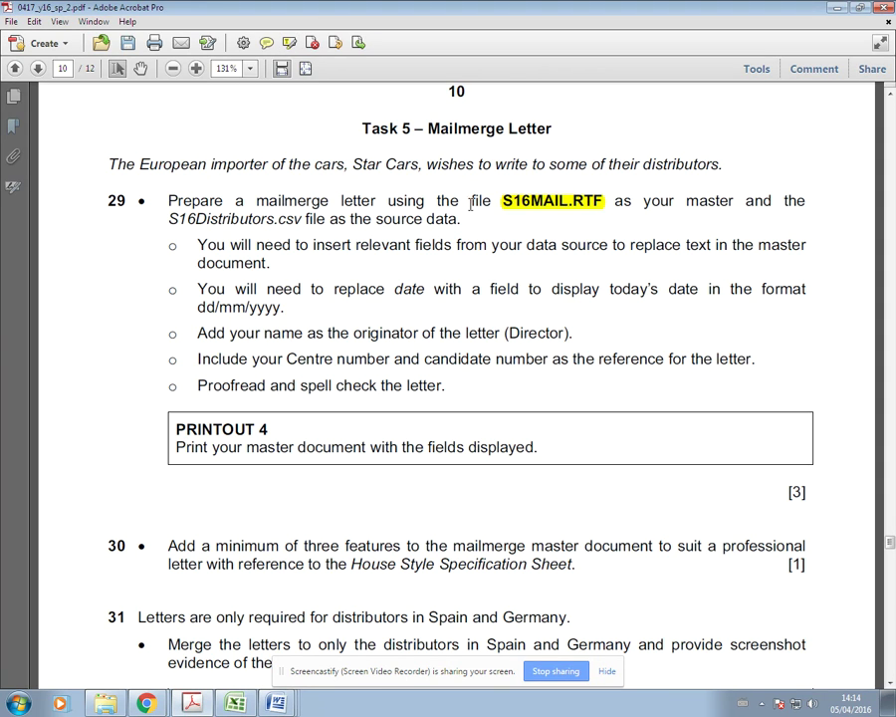
pyautogui.click(278, 703)
pyautogui.click(199, 647)
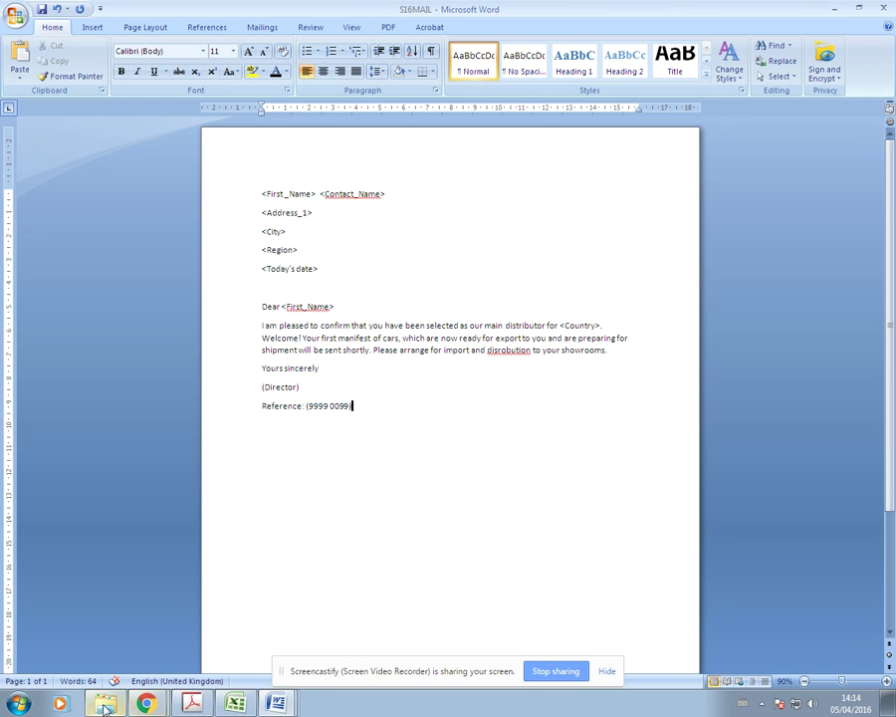
# Bring the S16Distributors workbook to the front in Excel.
pyautogui.click(235, 704)
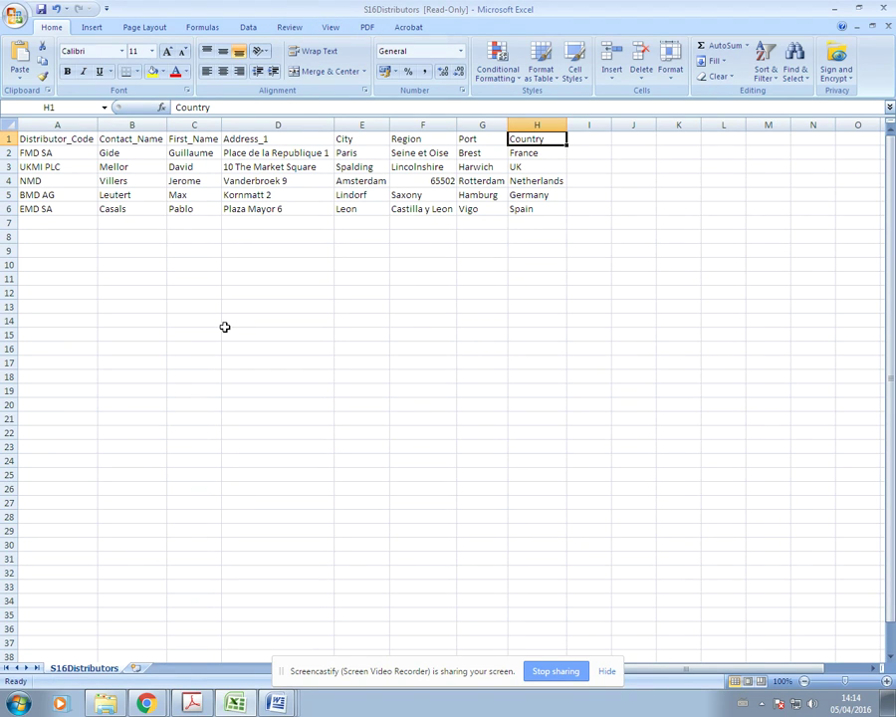
pyautogui.click(607, 673)
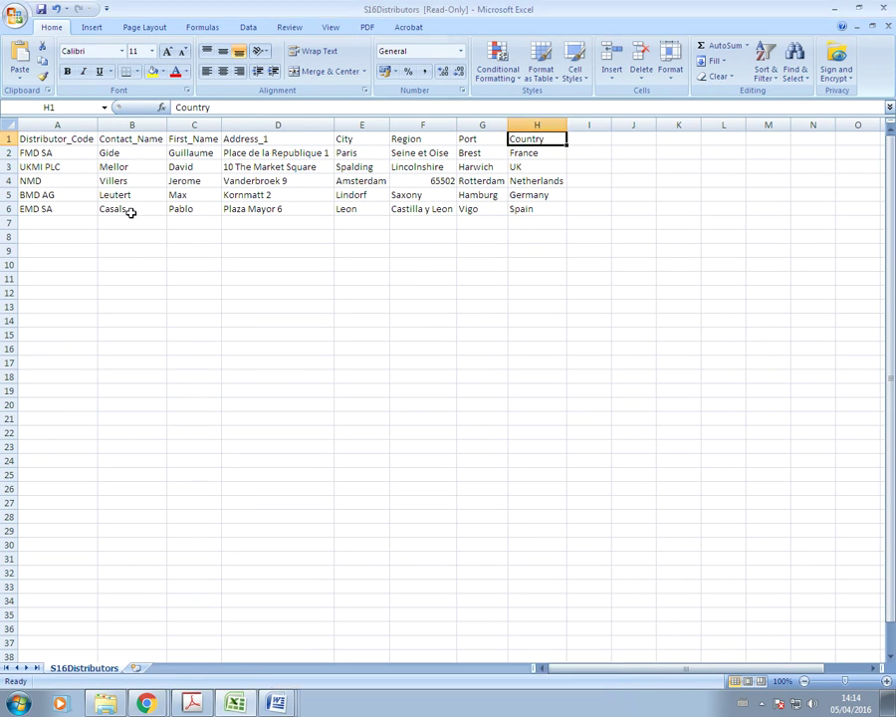
pyautogui.click(8, 139)
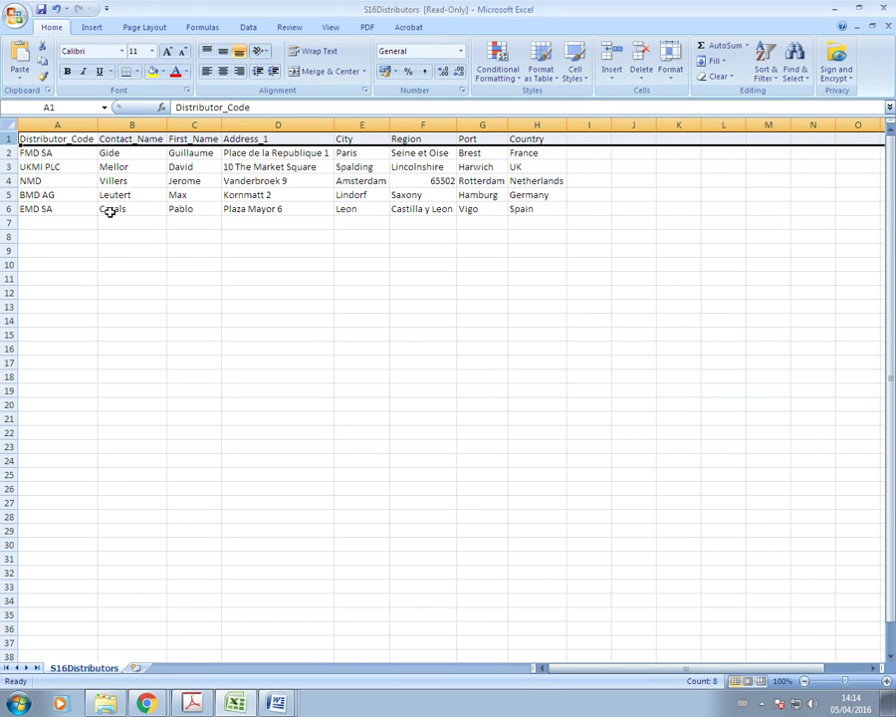
pyautogui.click(320, 387)
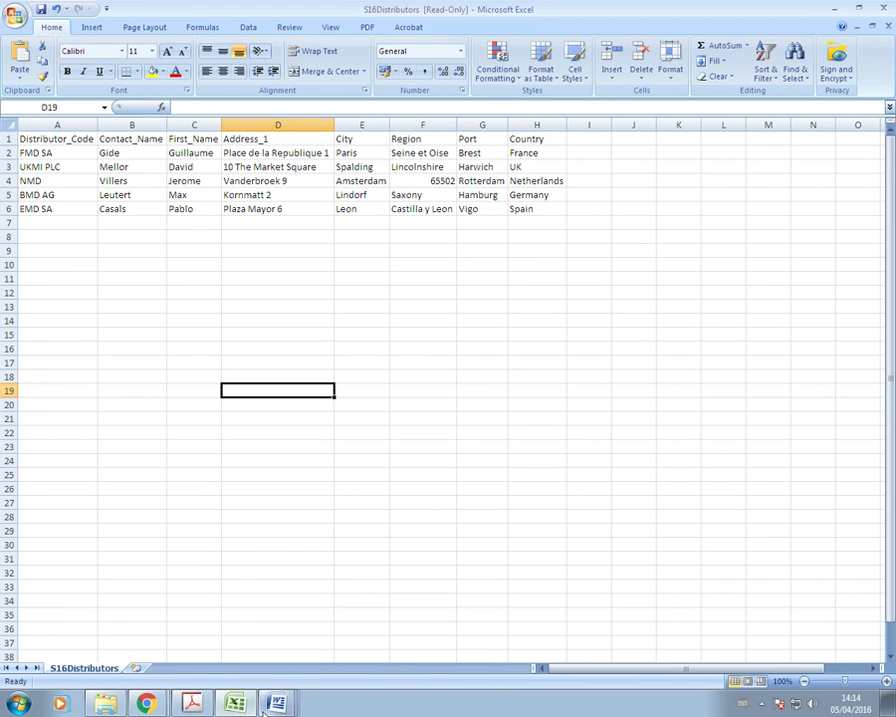
pyautogui.click(204, 705)
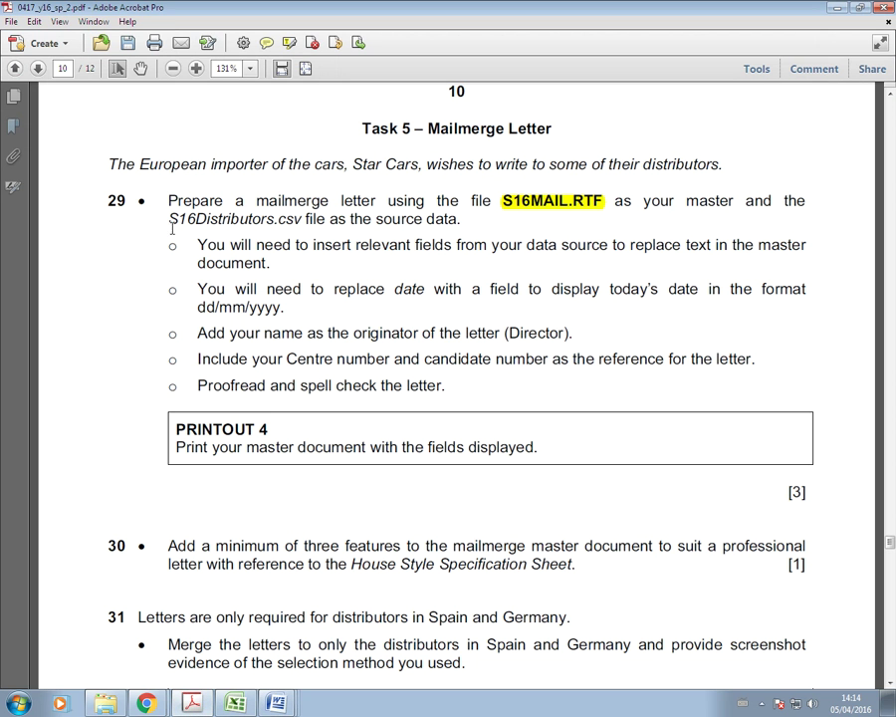
# Select S16Distributors.csv in the task text and list the open Word documents.
pyautogui.moveTo(168, 219); pyautogui.dragTo(306, 219)
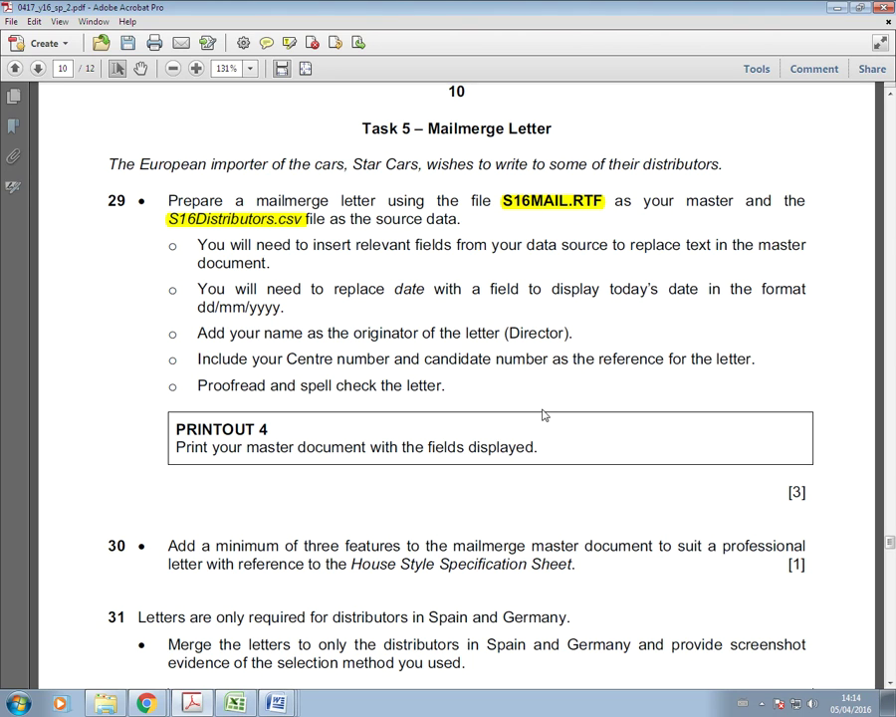
pyautogui.click(277, 703)
# In S16MAIL's Mailings recipients, cancel a new address list and choose Use Existing List.
pyautogui.click(204, 648)
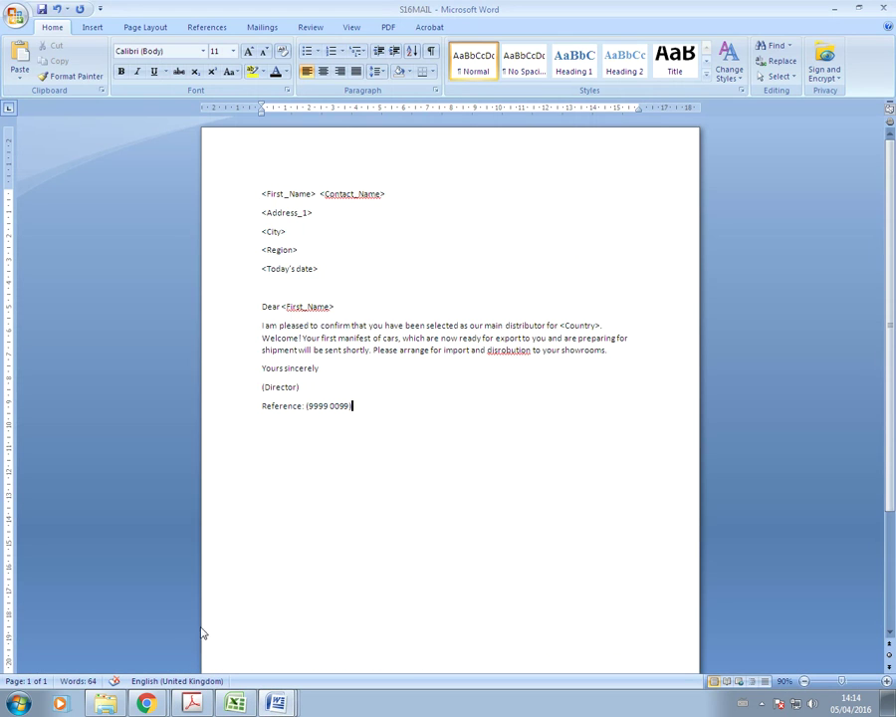
pyautogui.click(261, 29)
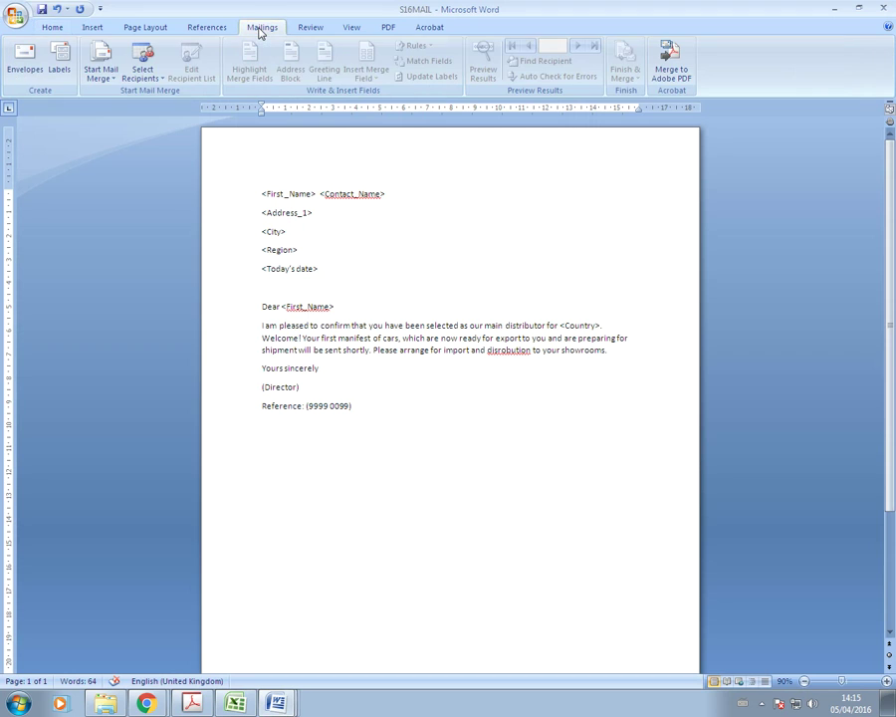
pyautogui.click(138, 78)
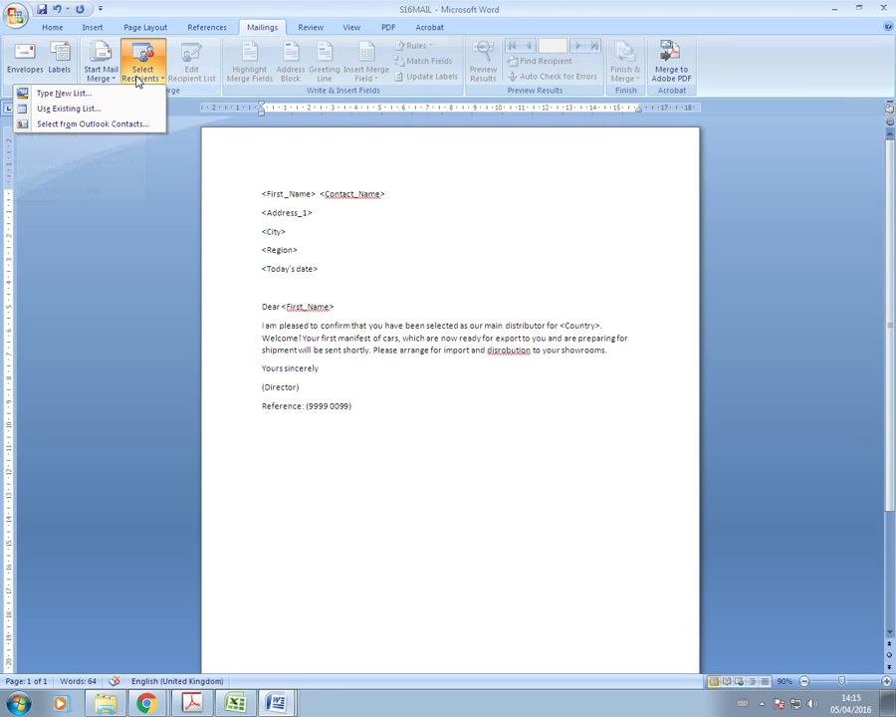
pyautogui.click(66, 95)
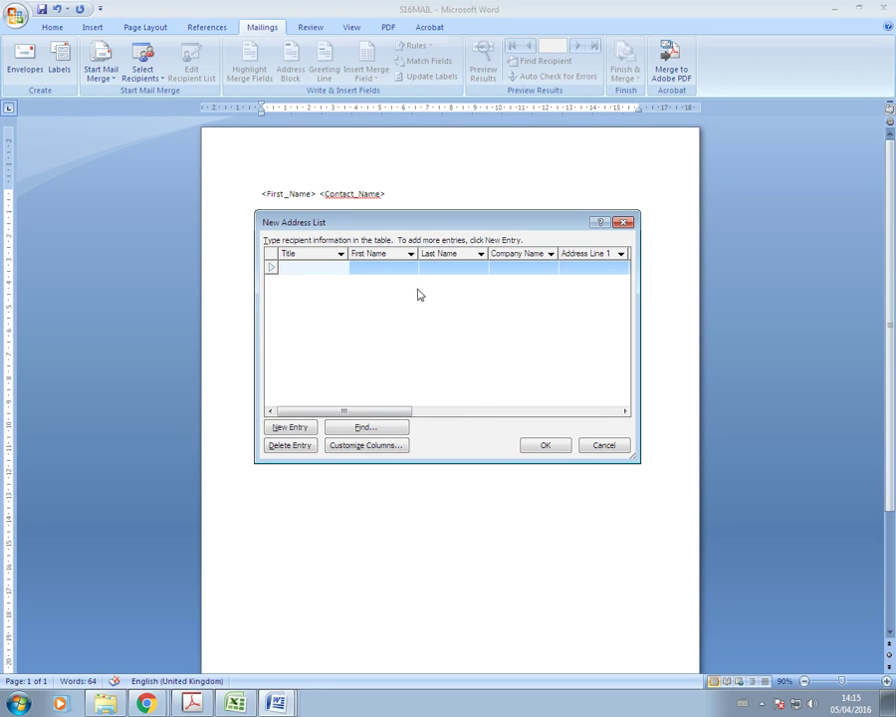
pyautogui.click(604, 444)
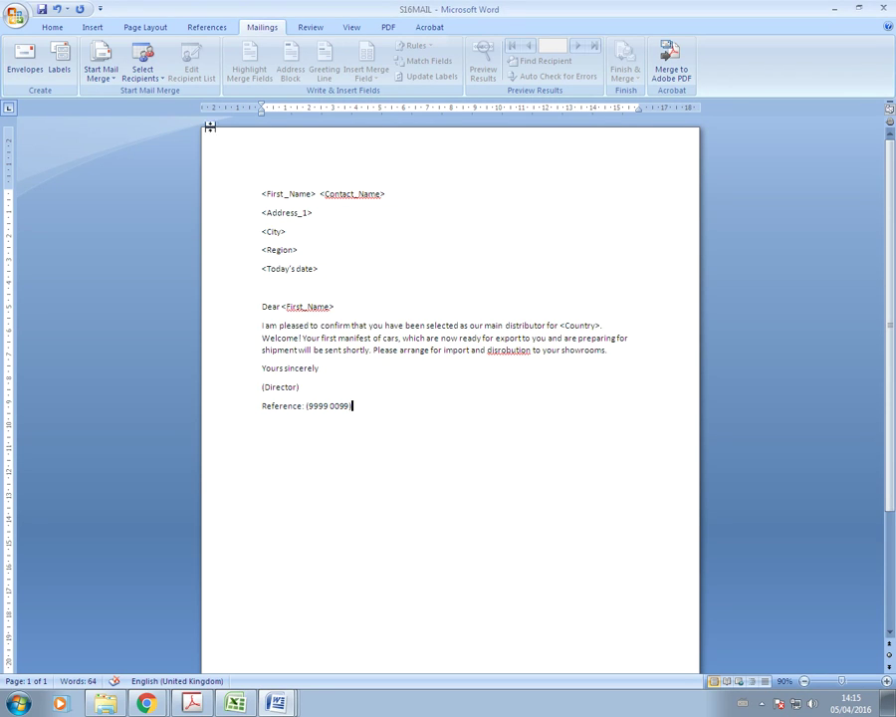
pyautogui.click(144, 72)
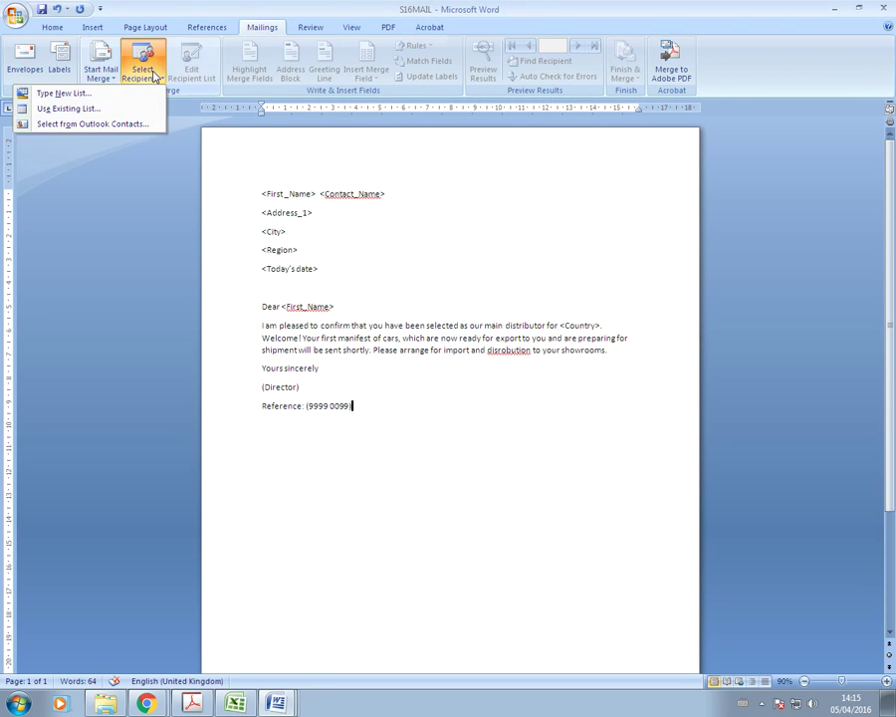
pyautogui.click(63, 109)
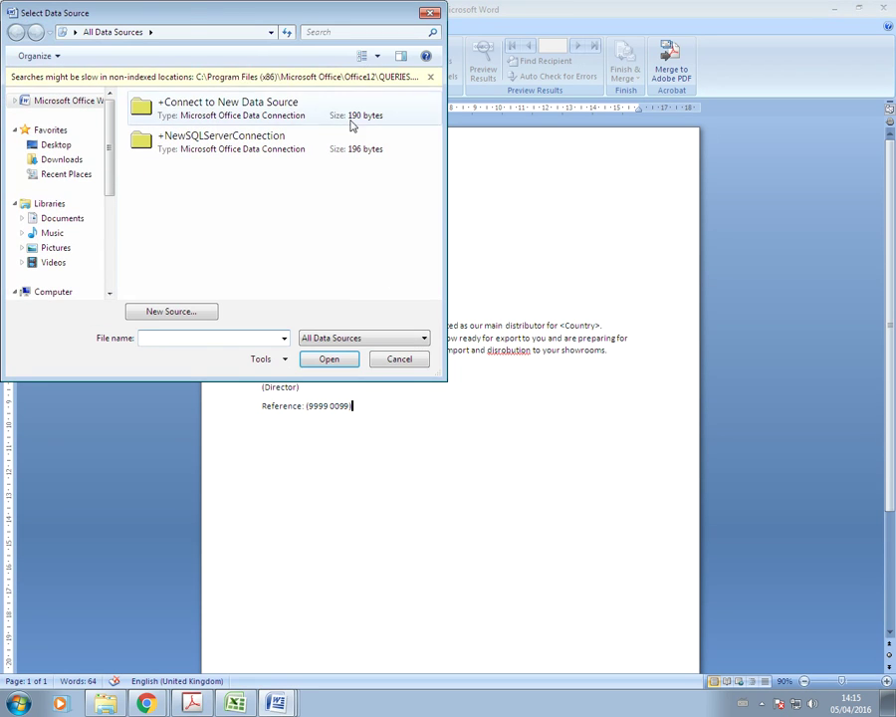
# Attach S16Distributors from Desktop > Specimen 16 as the letter's recipient list.
pyautogui.moveTo(189, 16); pyautogui.dragTo(354, 100)
pyautogui.click(217, 213)
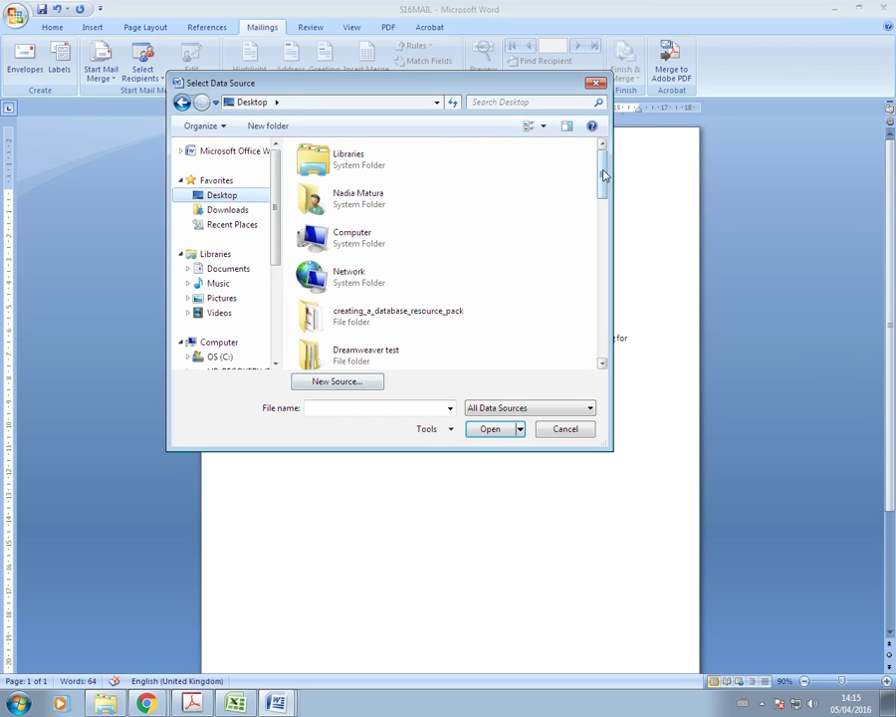
pyautogui.moveTo(602, 173); pyautogui.dragTo(603, 229)
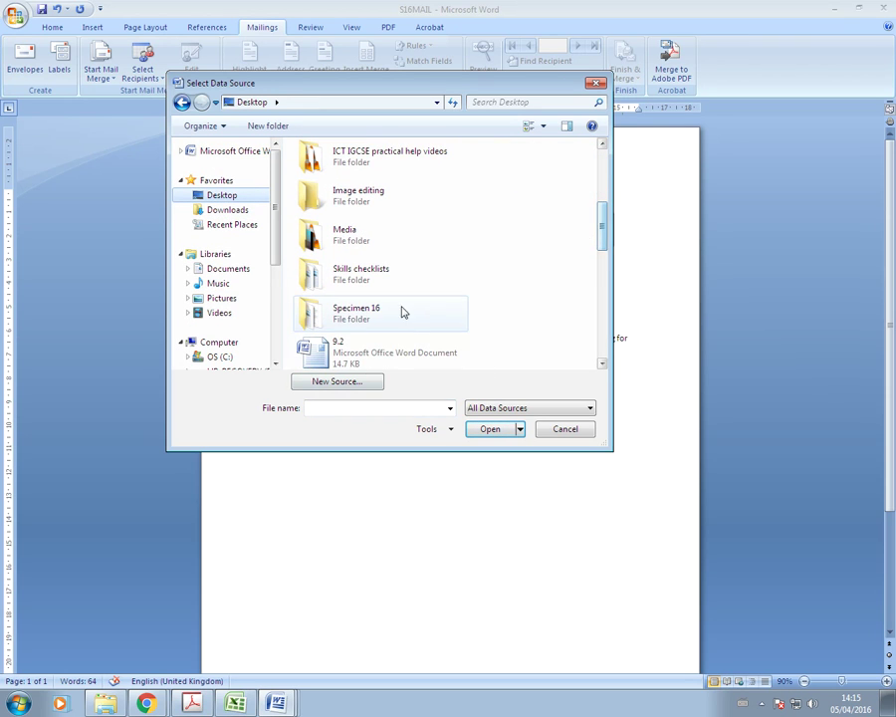
pyautogui.doubleClick(354, 315)
pyautogui.click(326, 180)
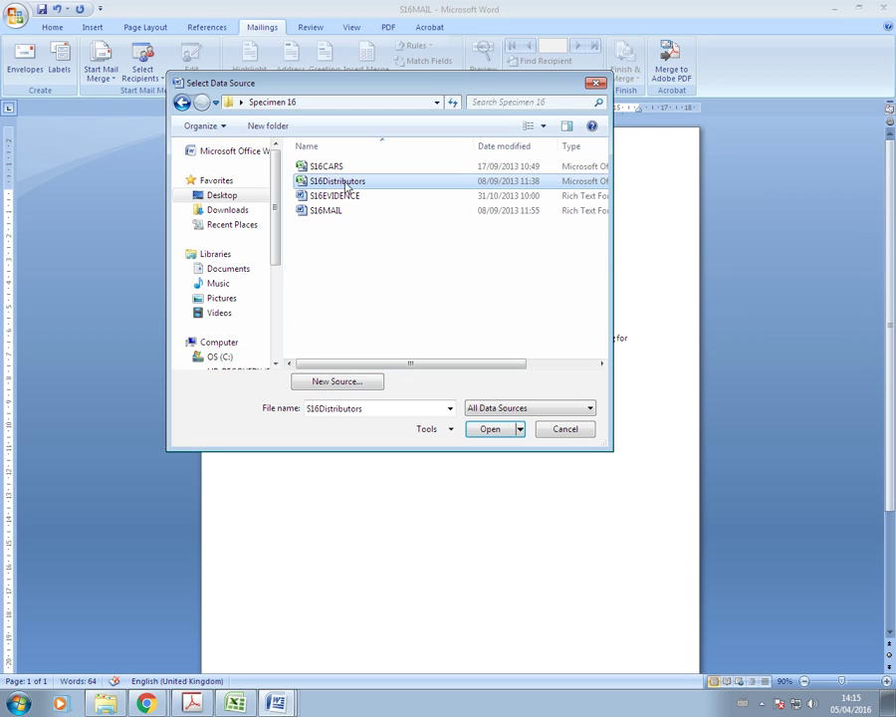
pyautogui.click(491, 429)
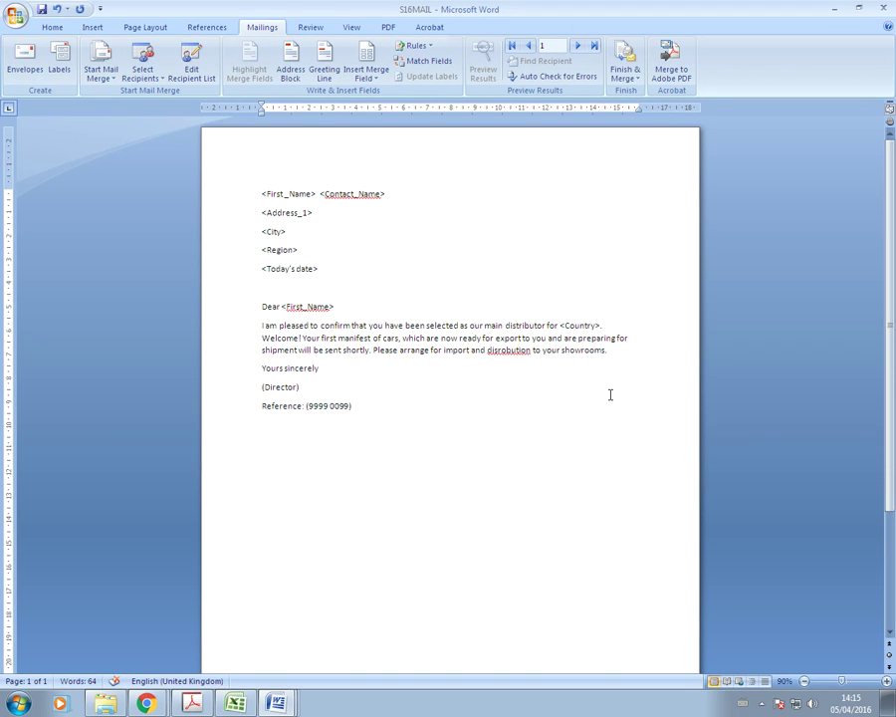
# Replace <First_Name> and <Contact_Name> on the first line with their merge fields.
pyautogui.click(393, 443)
pyautogui.moveTo(261, 193); pyautogui.dragTo(316, 194)
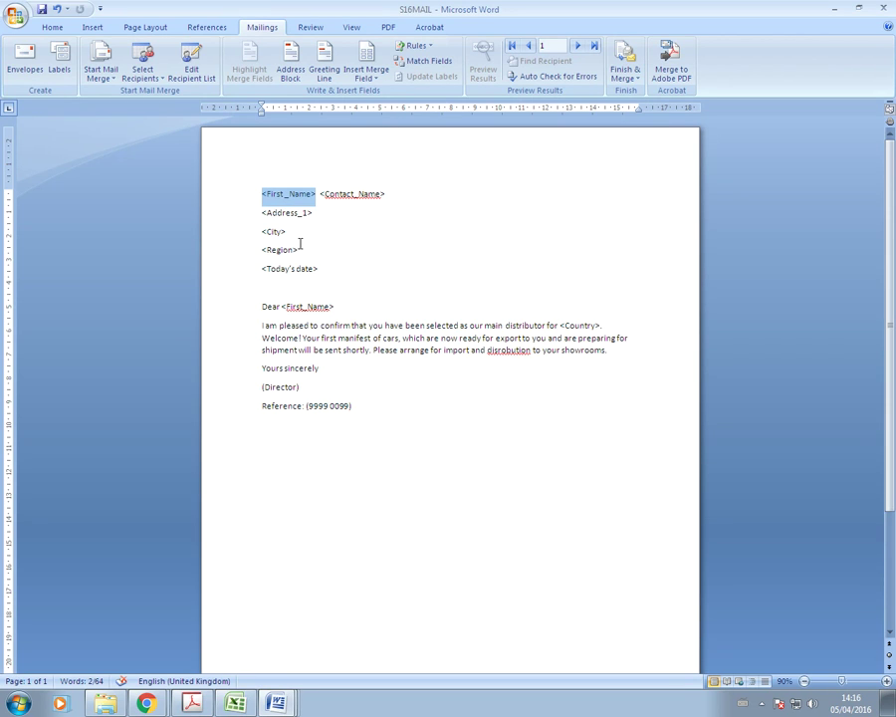
pyautogui.click(377, 81)
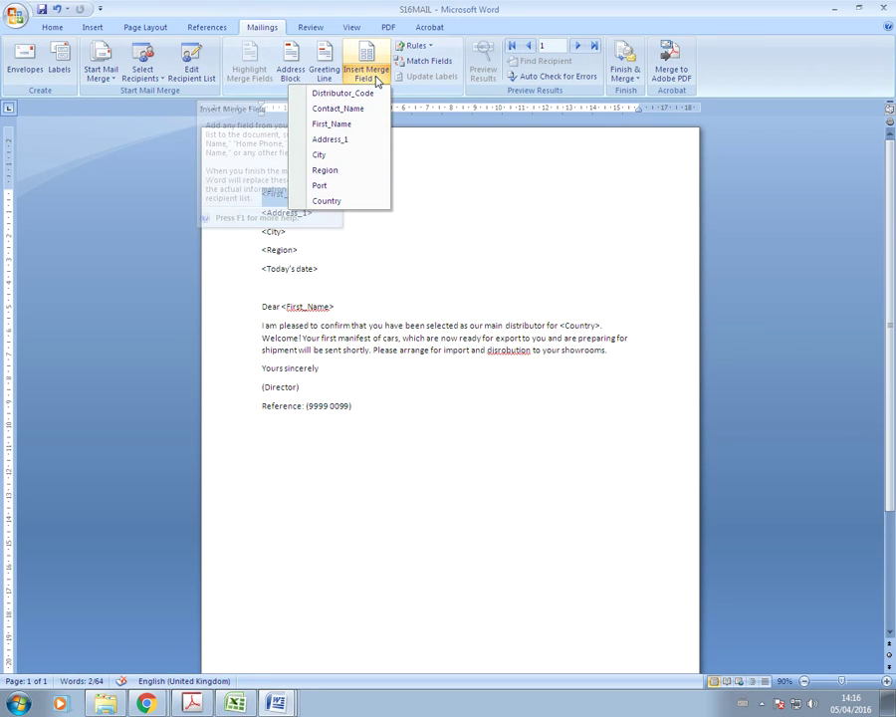
pyautogui.click(338, 125)
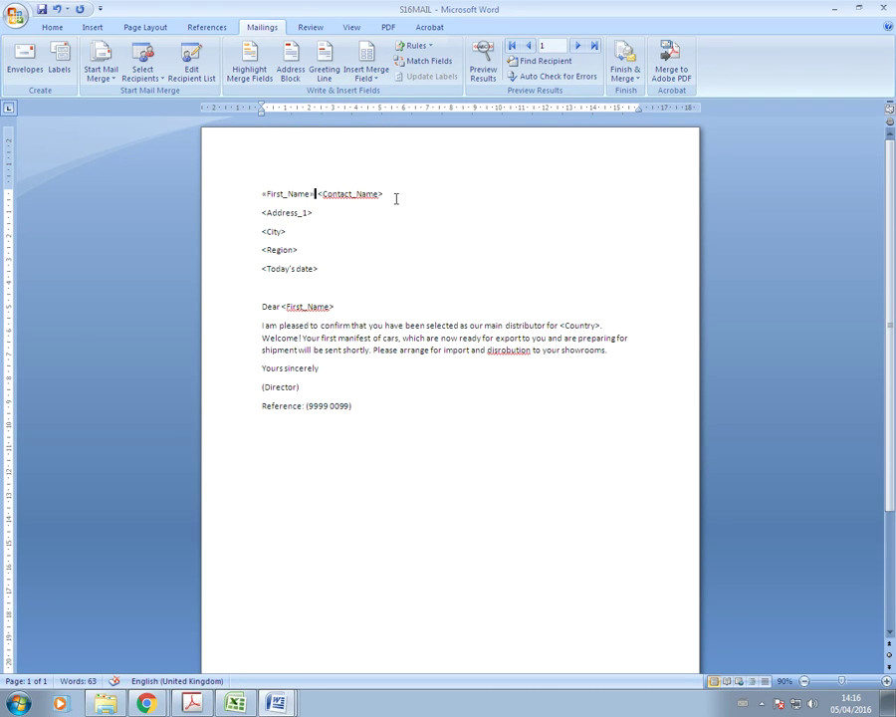
pyautogui.moveTo(384, 194); pyautogui.dragTo(319, 195)
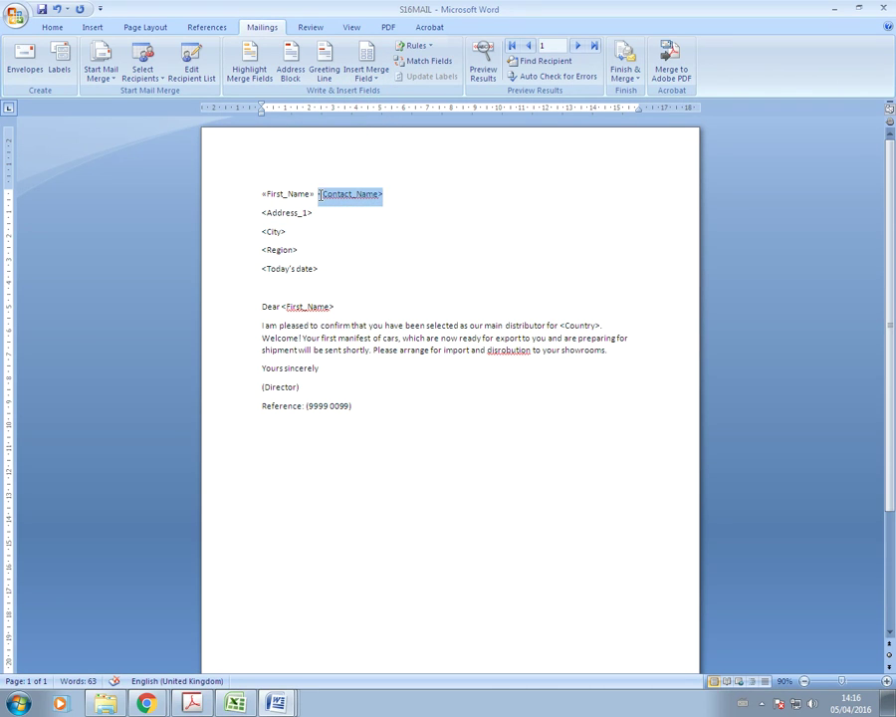
pyautogui.click(366, 75)
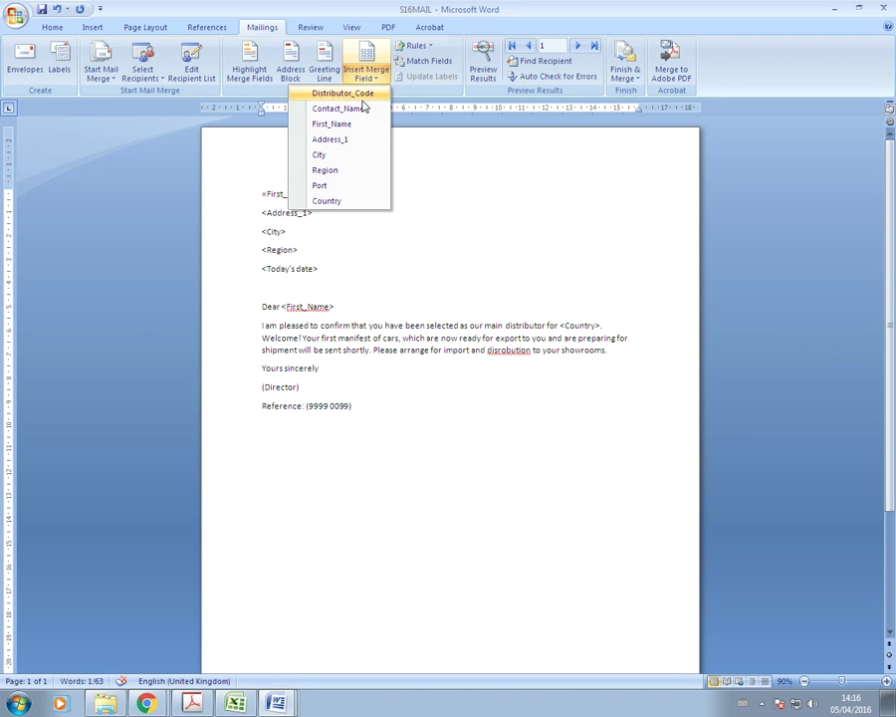
pyautogui.click(360, 108)
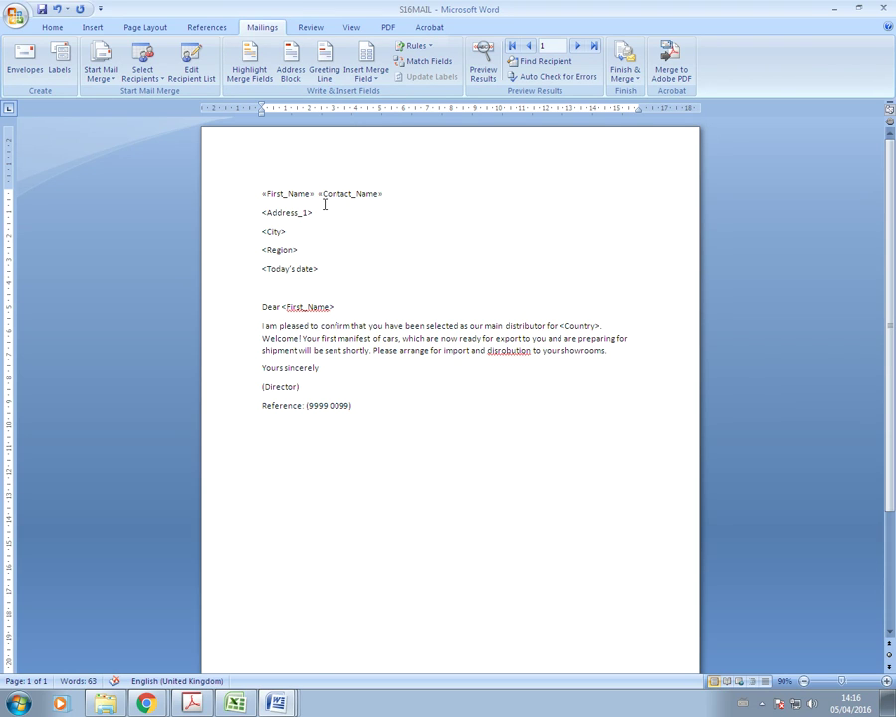
pyautogui.click(369, 76)
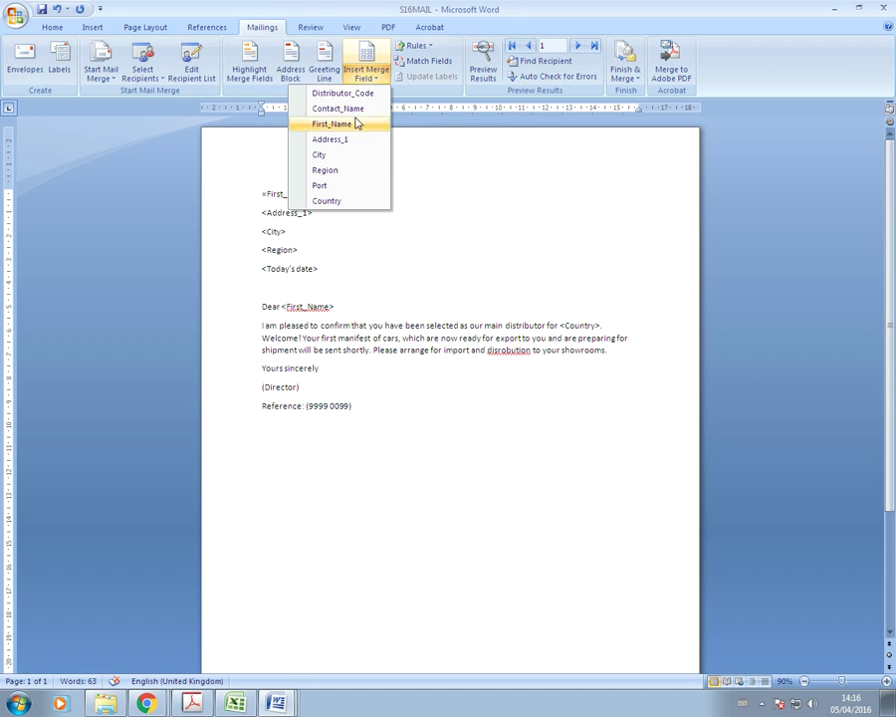
pyautogui.click(349, 110)
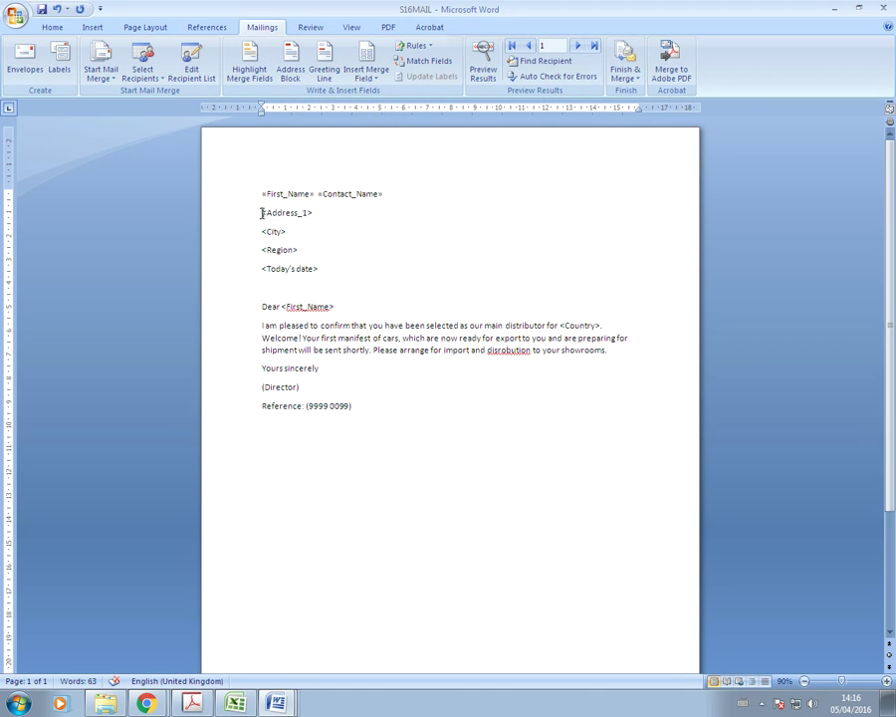
# Replace the <Address_1> placeholder on the second line with the Address_1 merge field.
pyautogui.moveTo(262, 212); pyautogui.dragTo(307, 209)
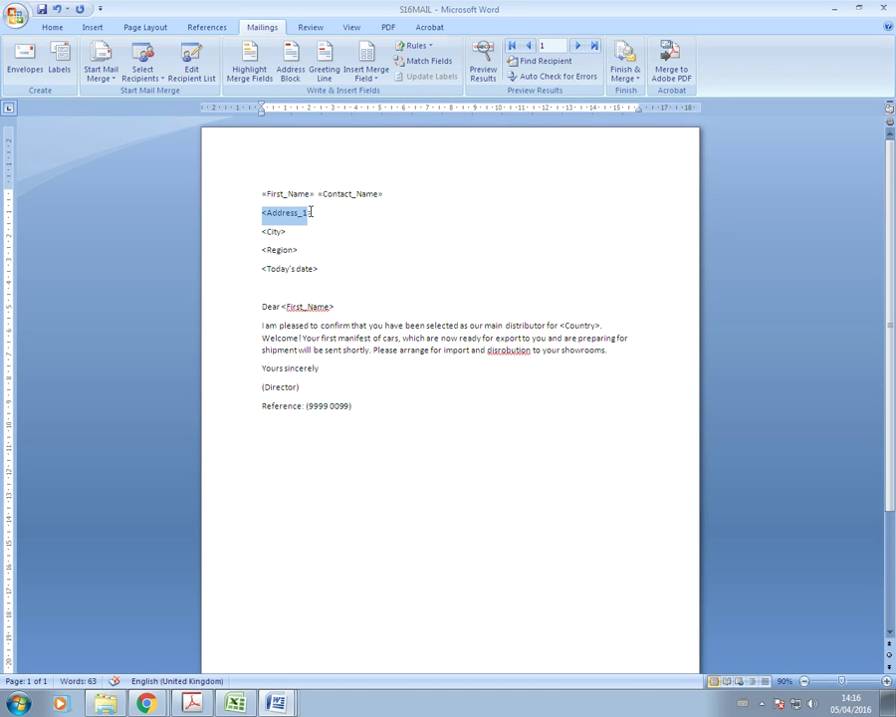
pyautogui.moveTo(312, 212); pyautogui.dragTo(317, 212)
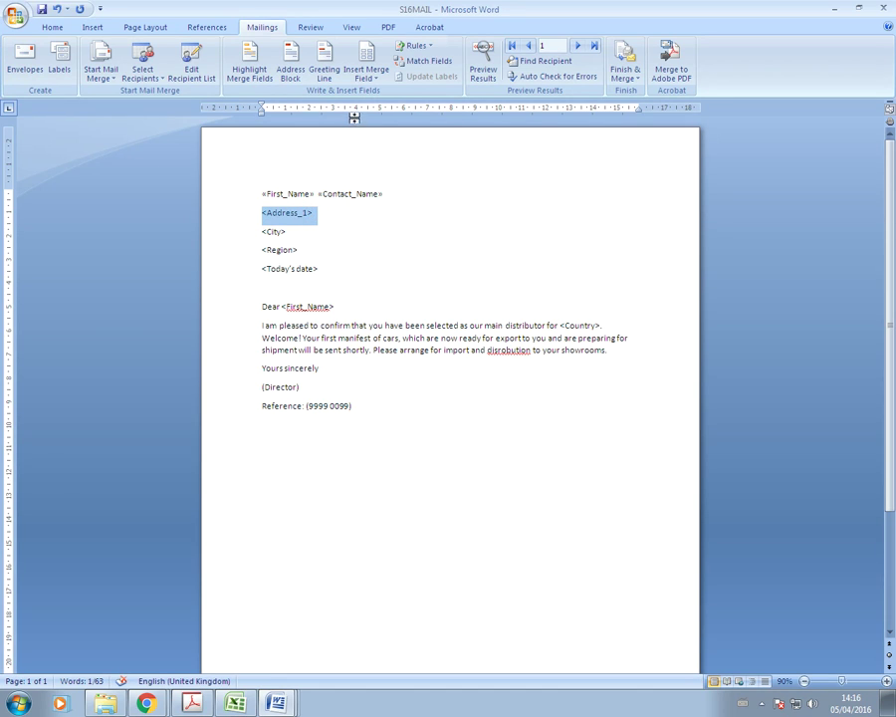
pyautogui.click(367, 75)
pyautogui.click(342, 139)
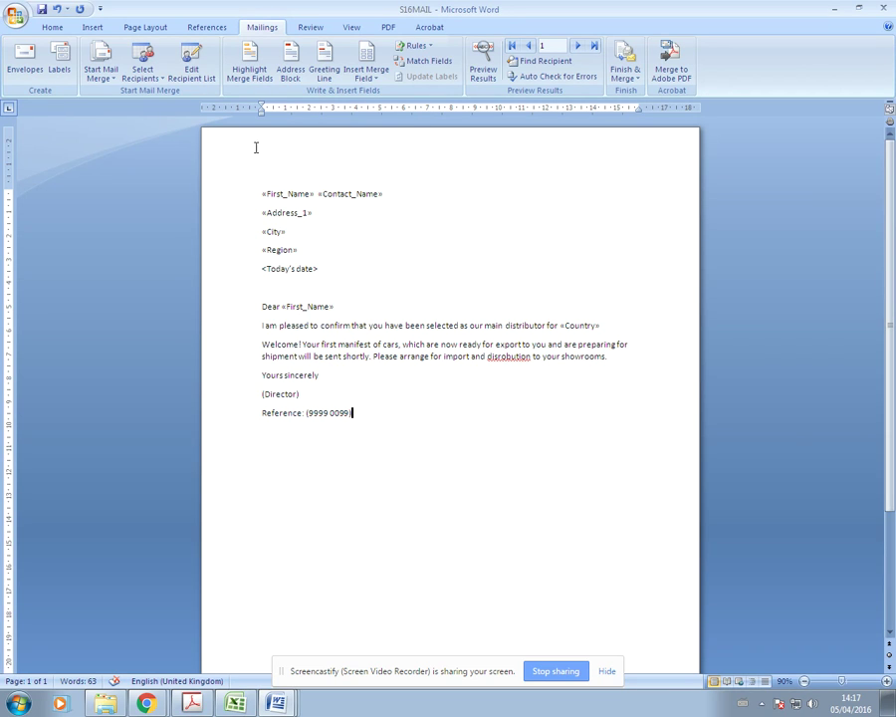
# Turn on Highlight Merge Fields to shade fields grey, then switch to the task PDF.
pyautogui.click(249, 79)
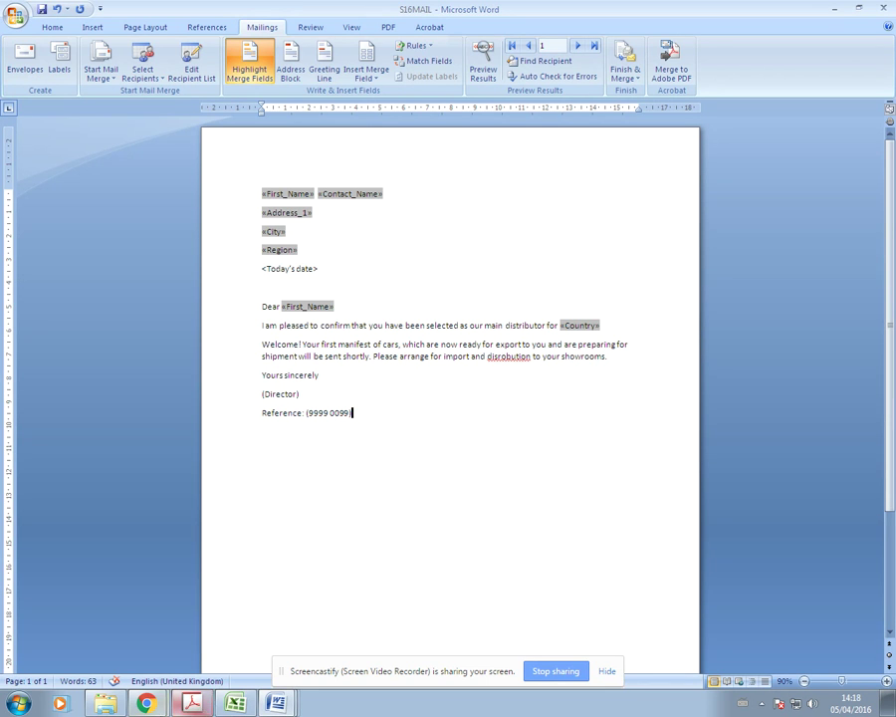
pyautogui.hotkey('alt', 'Tab')
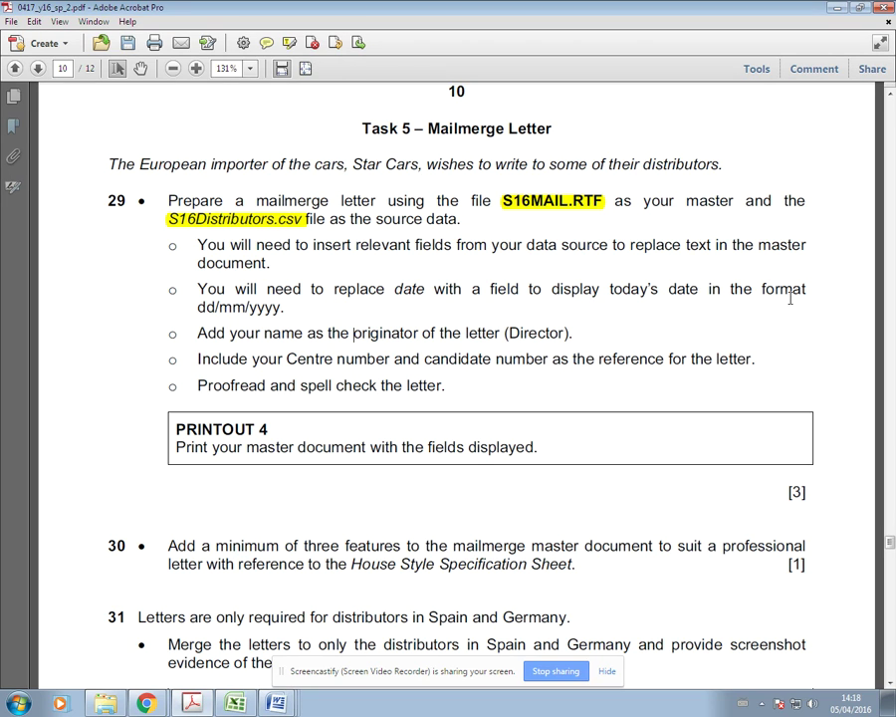
# Highlight dd/mm/yyyy in the task PDF and return to the S16MAIL letter.
pyautogui.moveTo(197, 307); pyautogui.dragTo(282, 308)
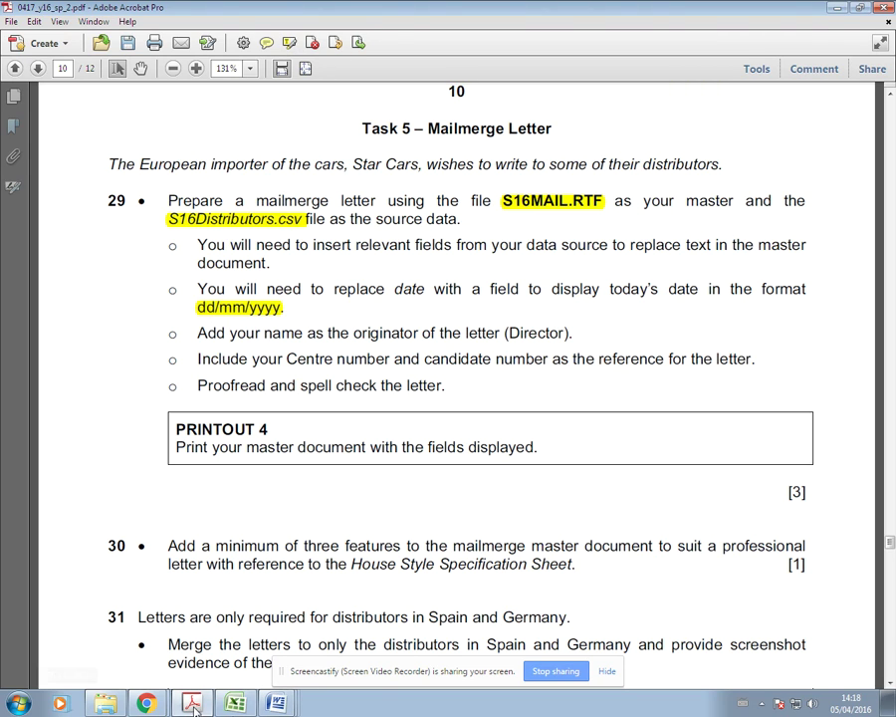
pyautogui.click(277, 702)
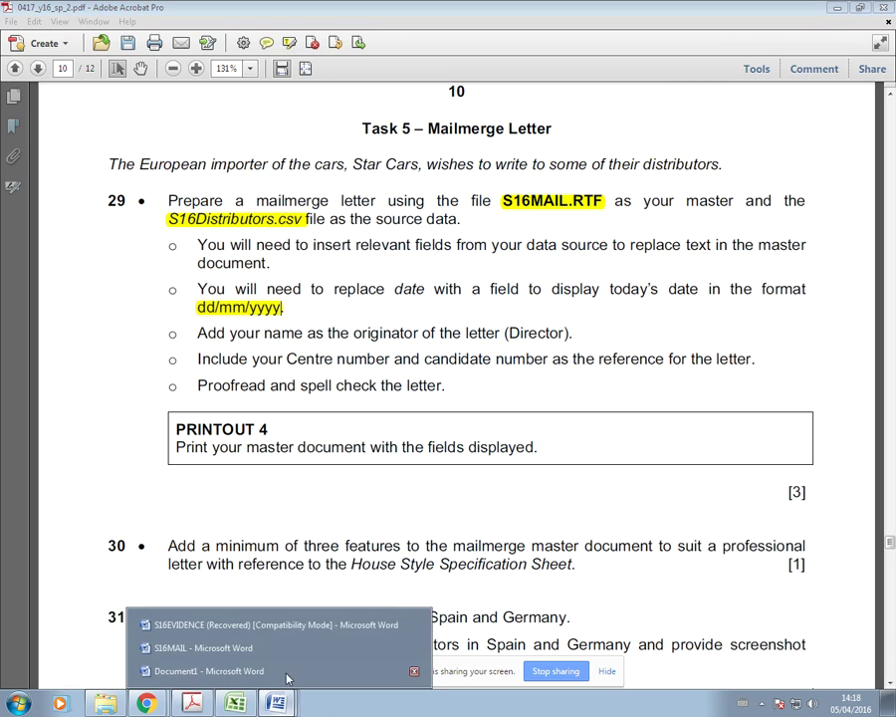
pyautogui.click(211, 649)
# Replace <Today's date> with 05/04/2016, add a blank line after it, then view the task PDF.
pyautogui.moveTo(328, 268); pyautogui.dragTo(264, 269)
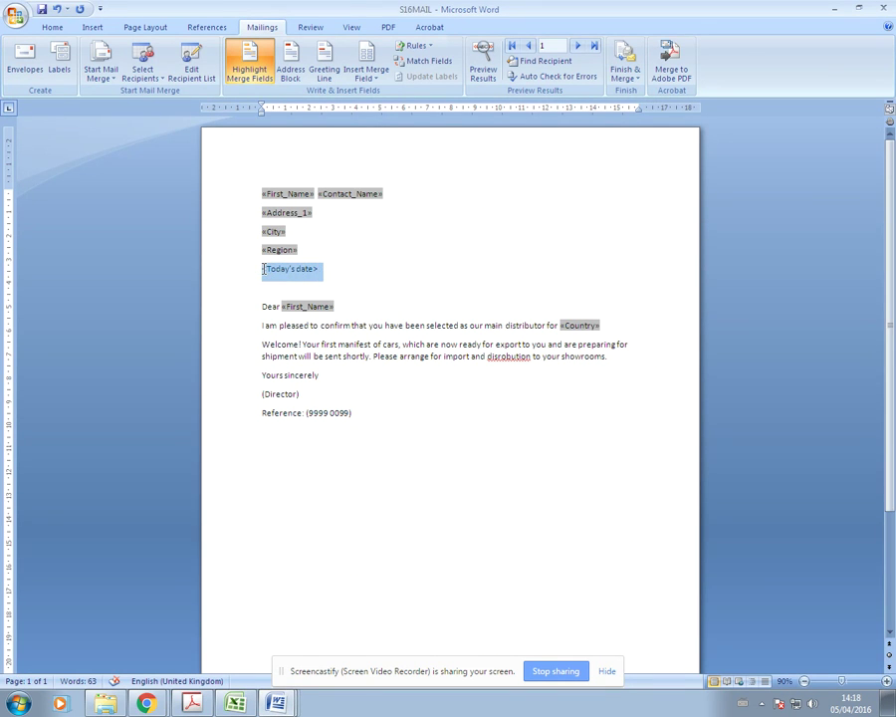
pyautogui.click(92, 27)
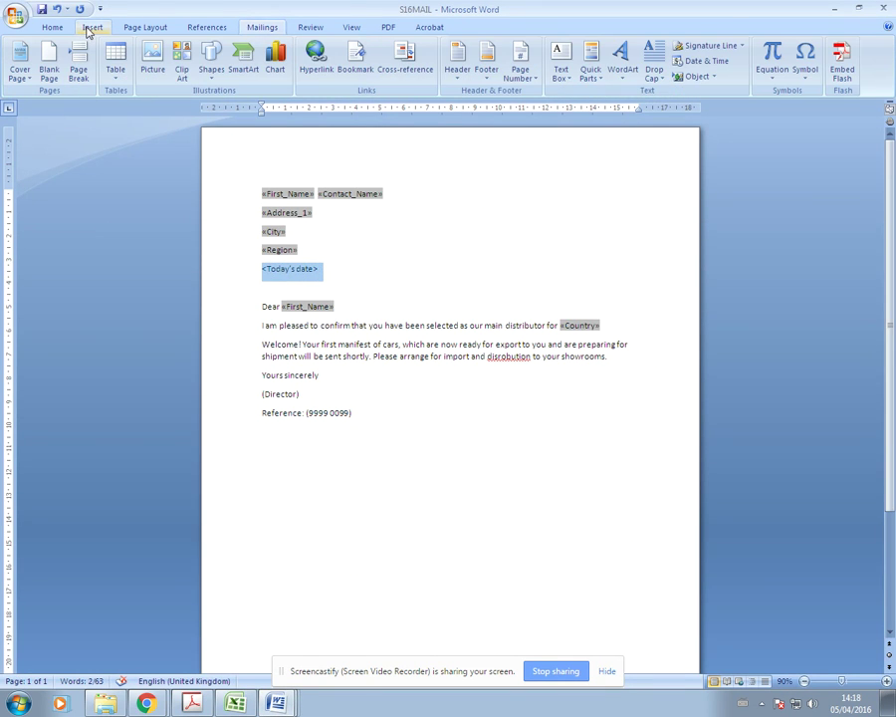
pyautogui.click(703, 61)
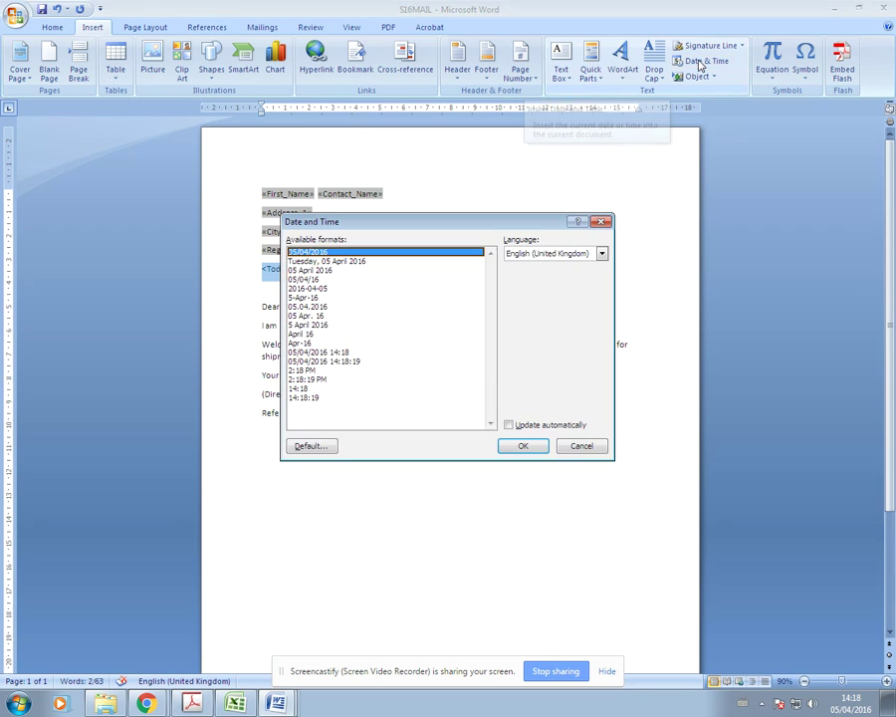
pyautogui.moveTo(420, 215); pyautogui.dragTo(589, 154)
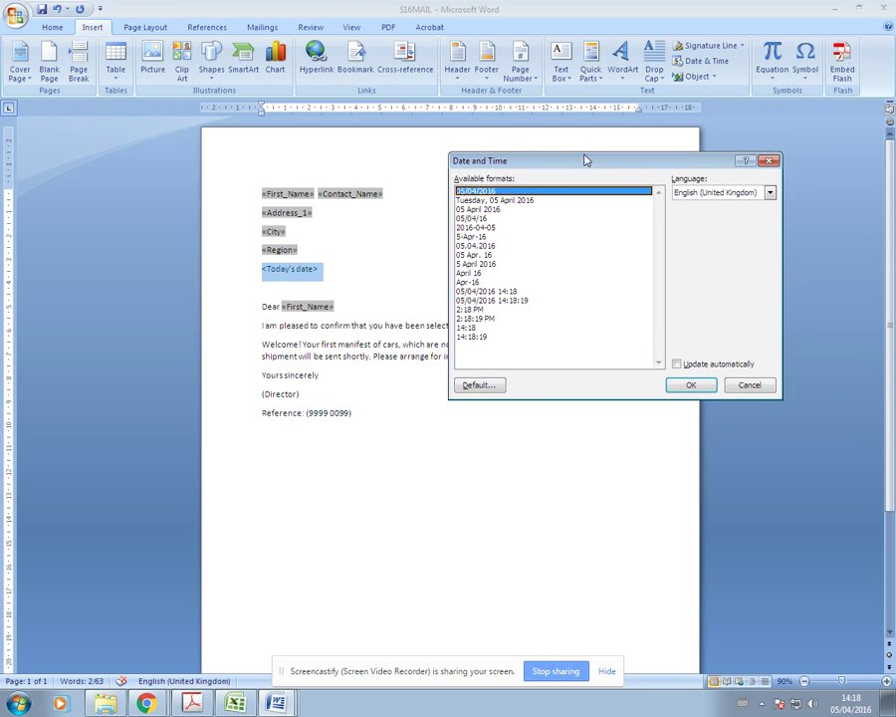
pyautogui.click(469, 201)
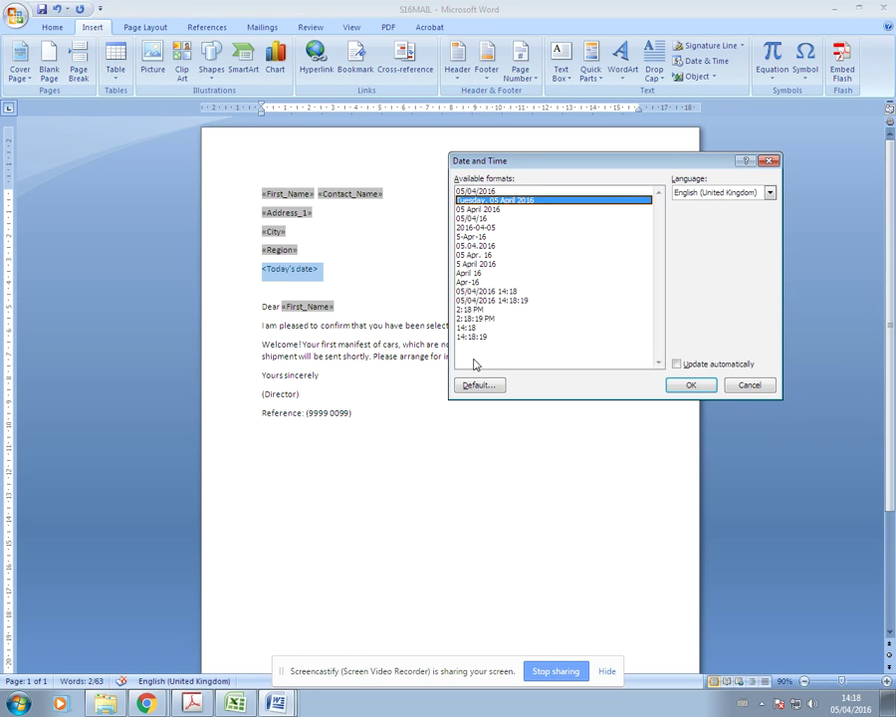
pyautogui.click(488, 191)
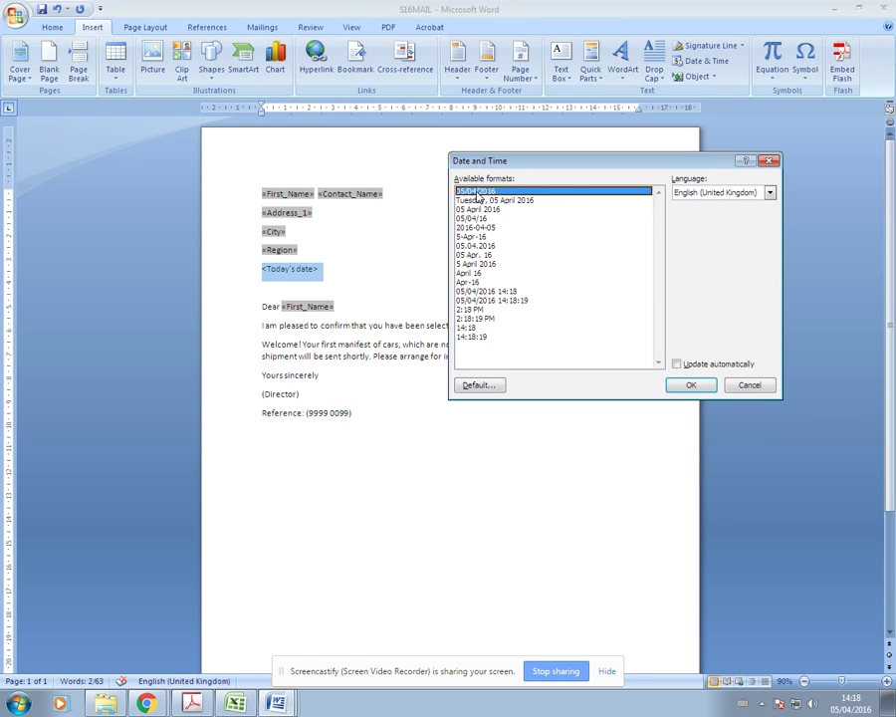
pyautogui.click(495, 200)
pyautogui.click(490, 192)
pyautogui.click(692, 385)
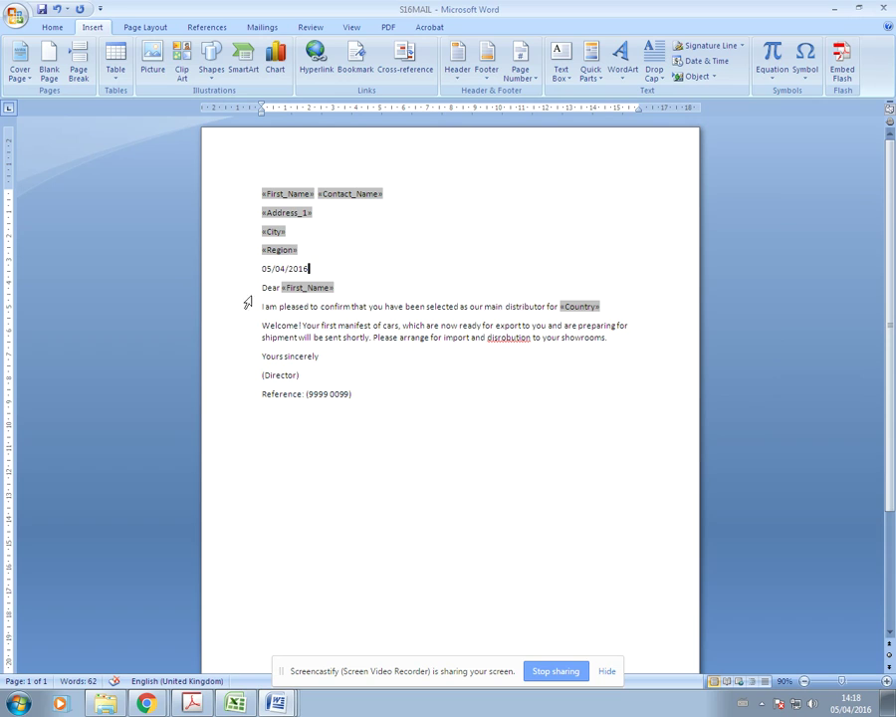
pyautogui.press('Return')
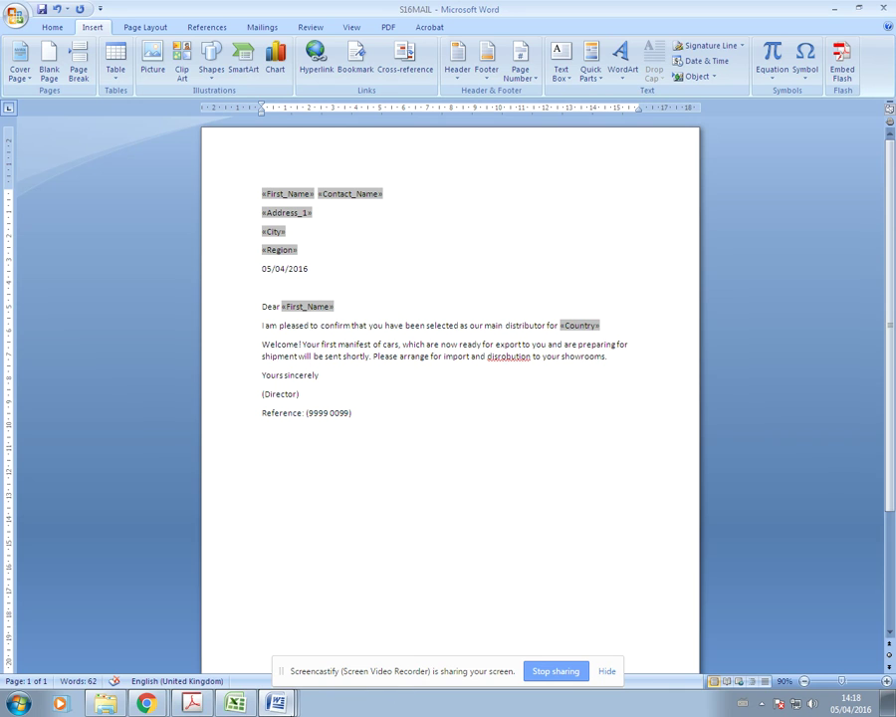
pyautogui.moveTo(192, 709)
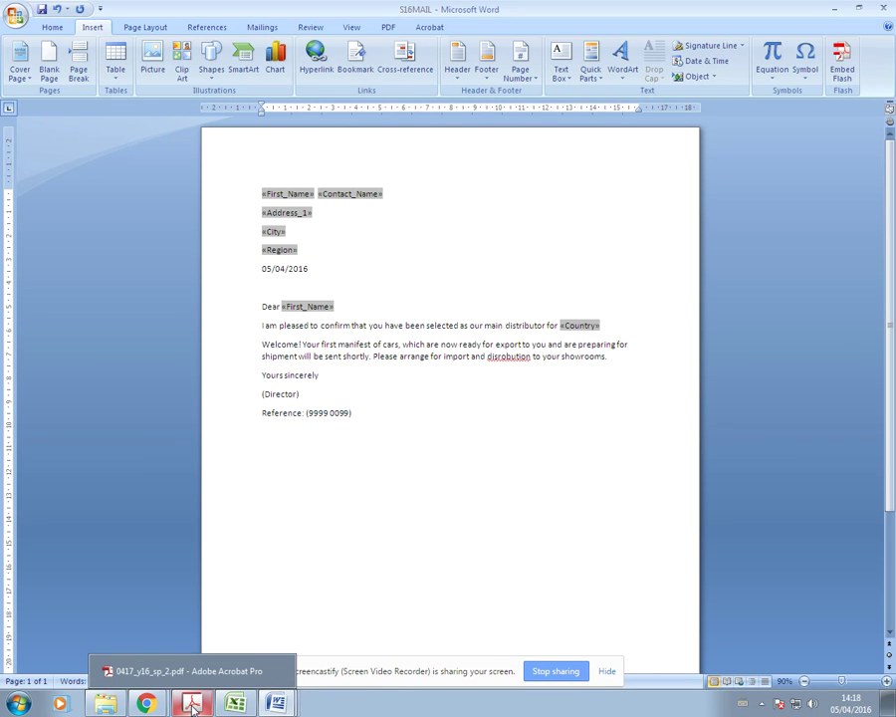
pyautogui.click(192, 705)
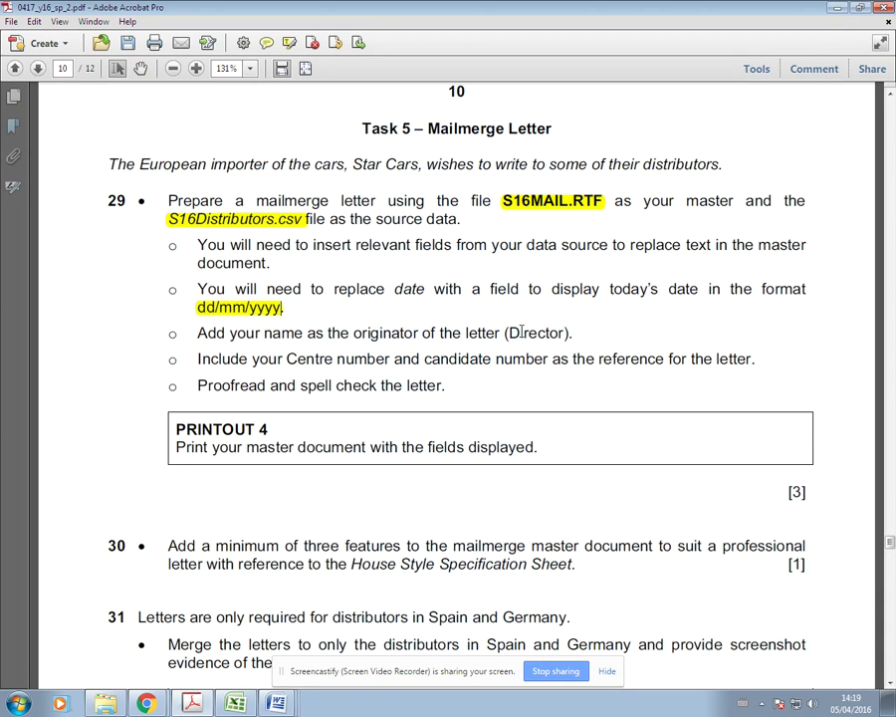
# Change (Director) on the signature line to Name, then check the task PDF.
pyautogui.moveTo(282, 702)
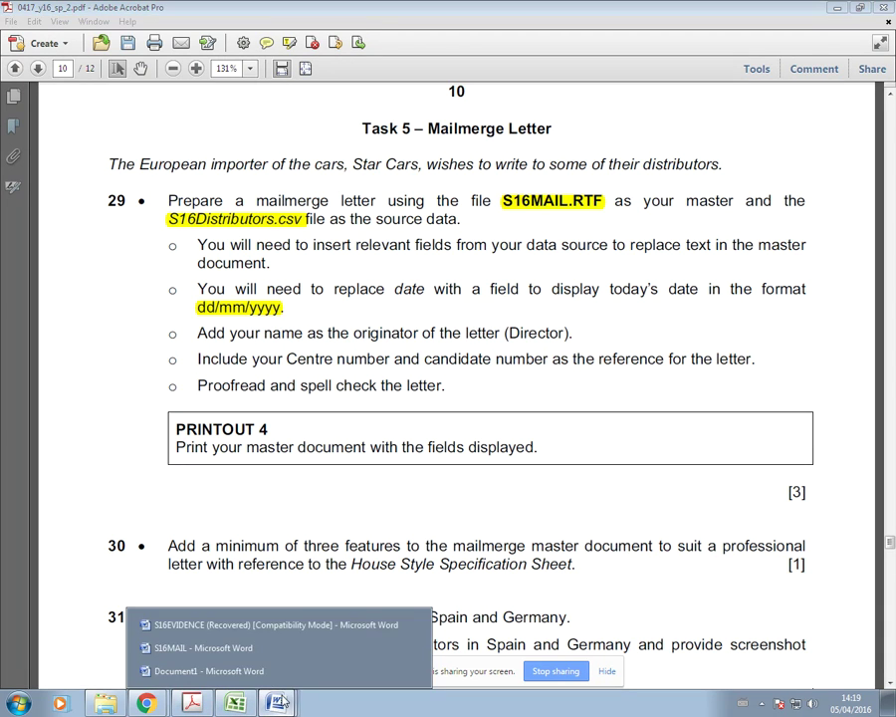
pyautogui.click(189, 648)
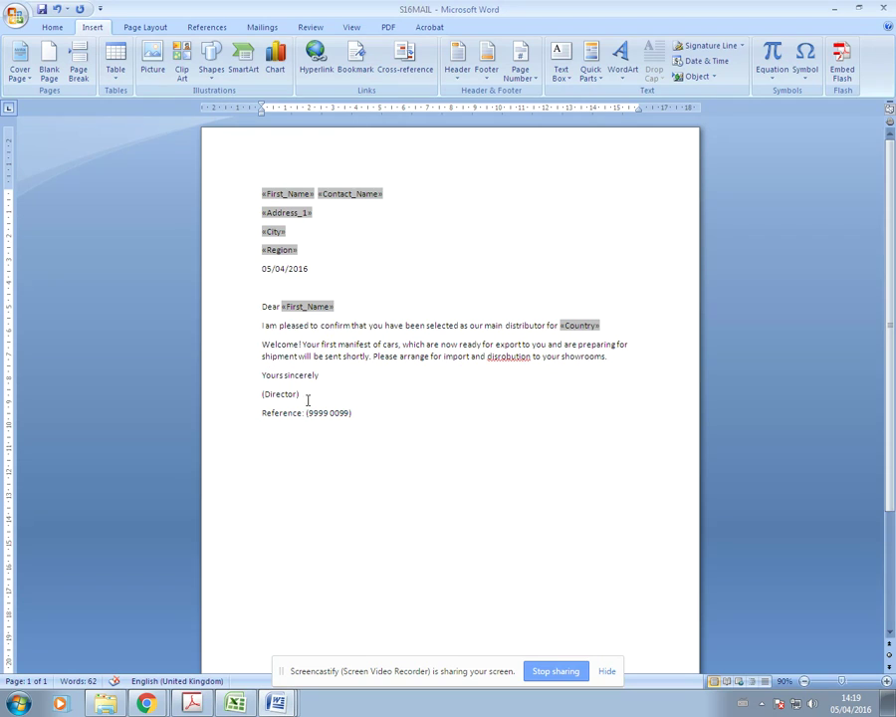
pyautogui.click(308, 400)
pyautogui.press('BackSpace')
pyautogui.press('BackSpace')
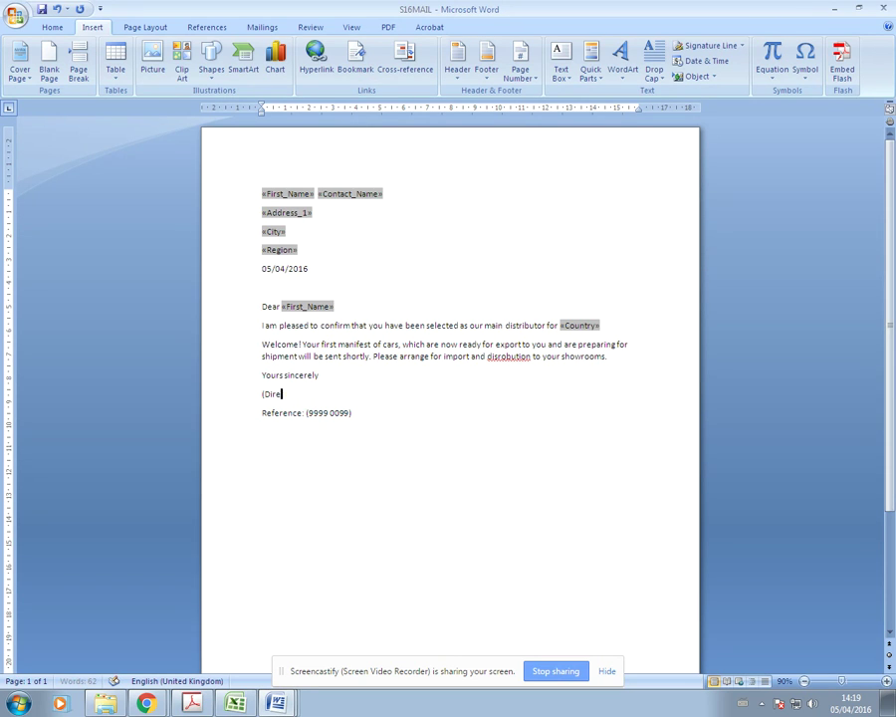
pyautogui.press('BackSpace')
pyautogui.press('BackSpace')
pyautogui.press('BackSpace')
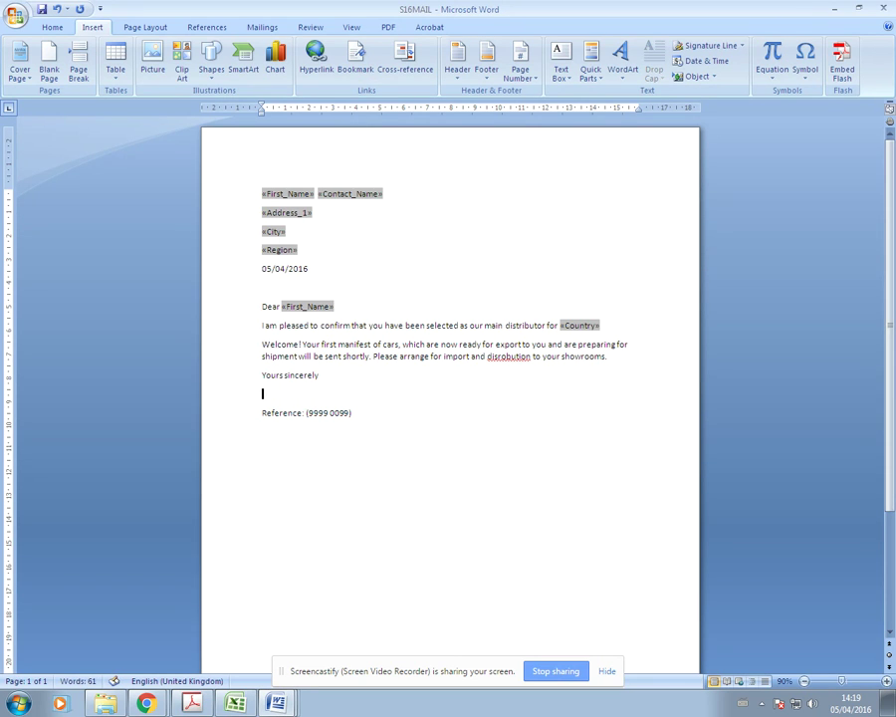
pyautogui.write('Name')
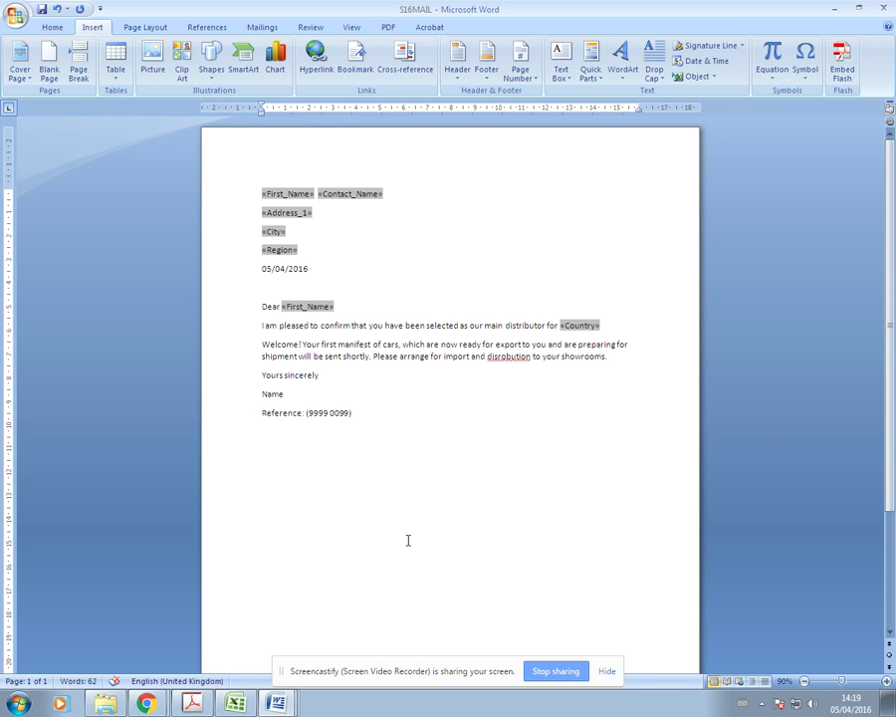
pyautogui.click(192, 703)
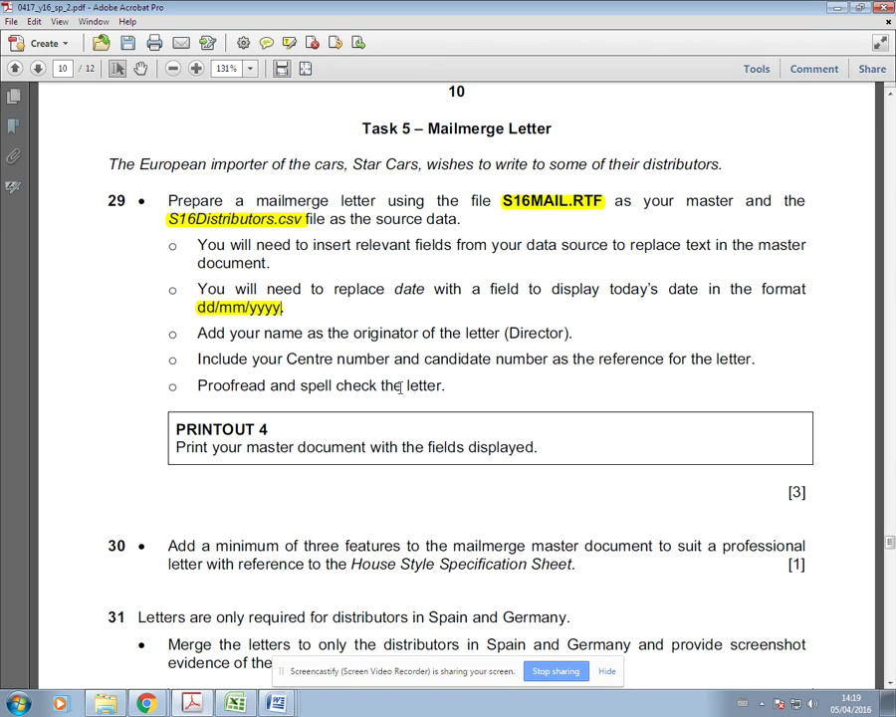
# In the S16MAIL letter, replace the reference (9999 0099) with 'Candidate number and centre number'.
pyautogui.click(276, 704)
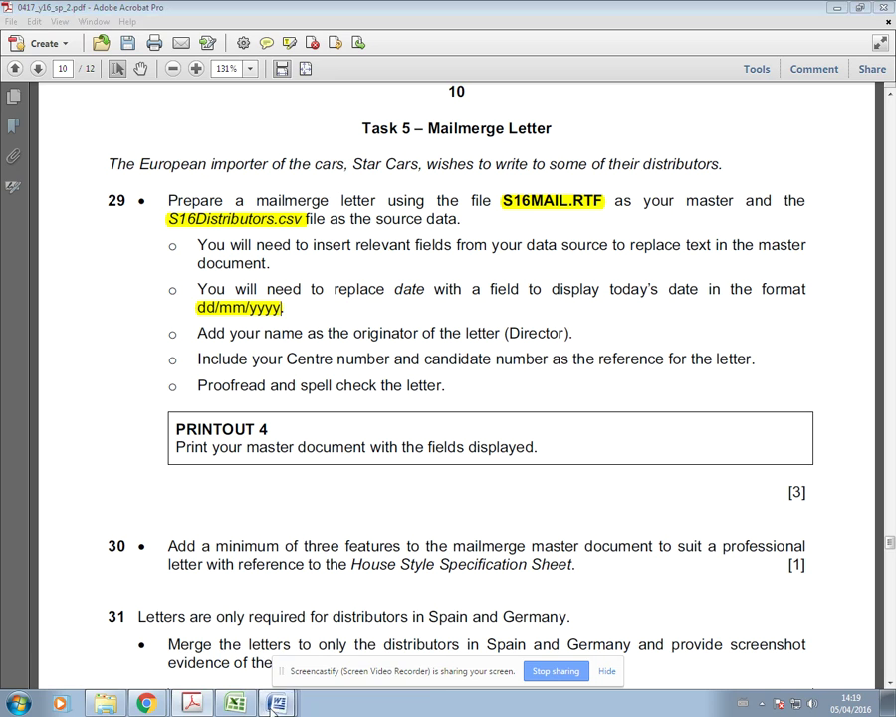
pyautogui.click(208, 536)
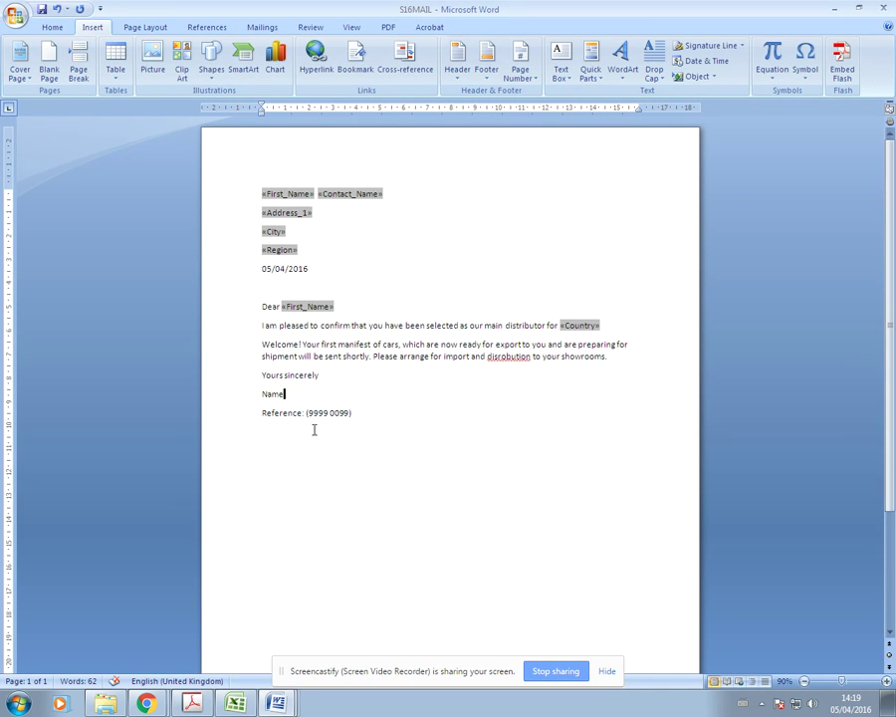
pyautogui.moveTo(353, 414); pyautogui.dragTo(305, 414)
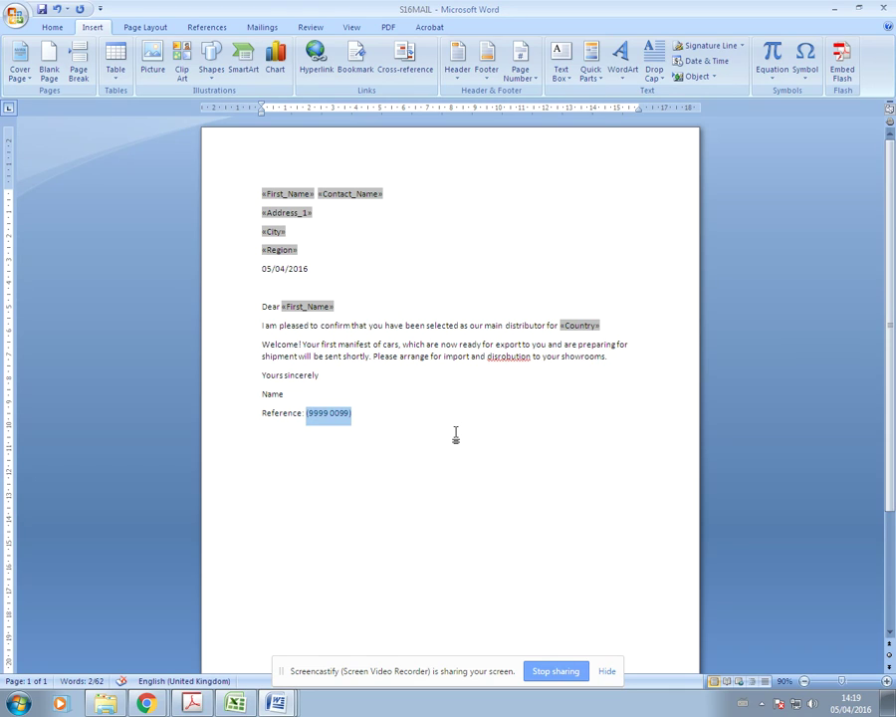
pyautogui.write('Candida')
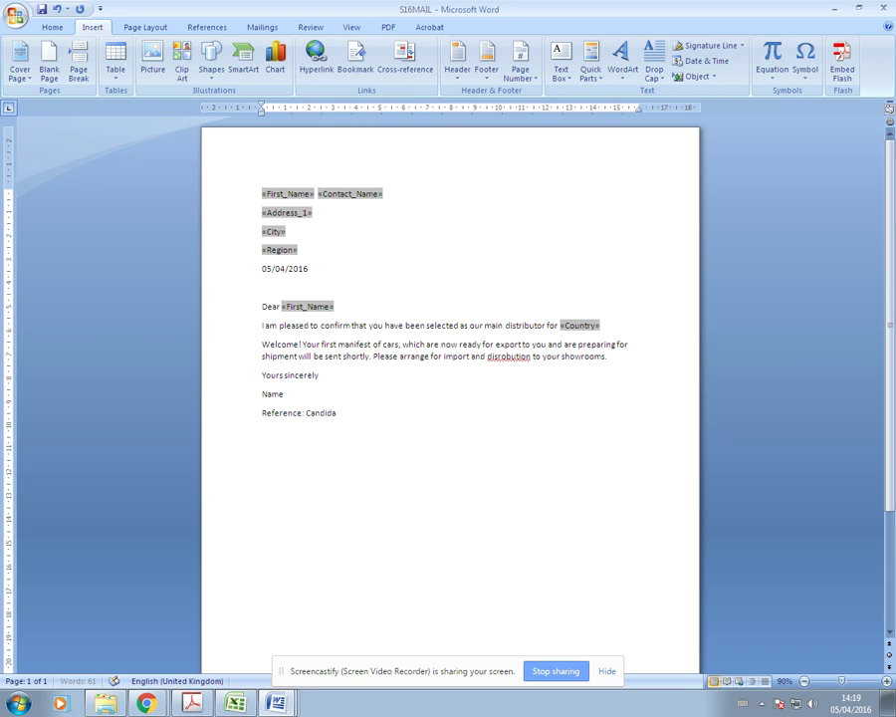
pyautogui.write('te number and centre num')
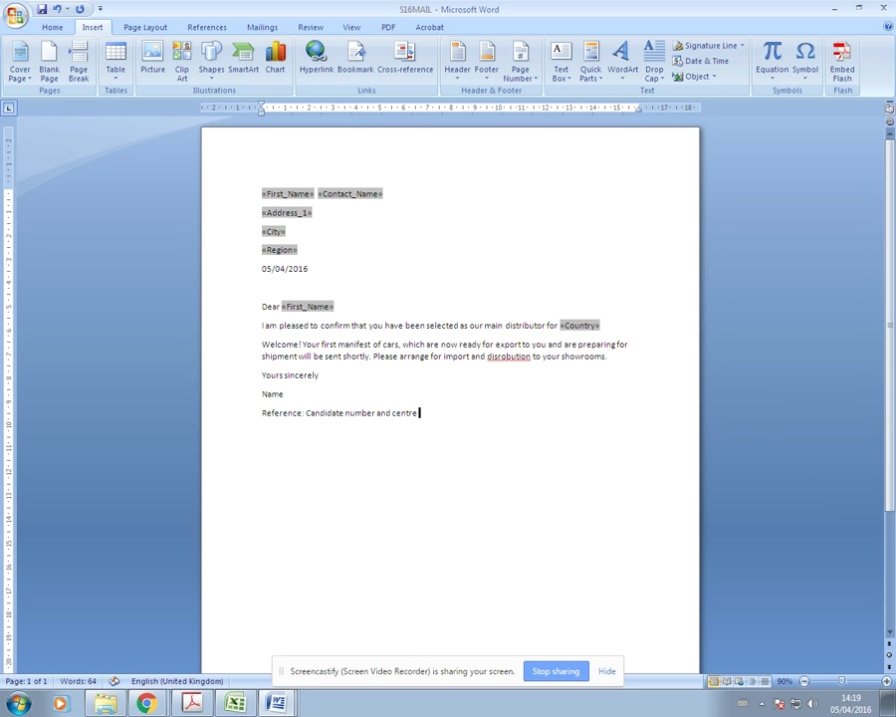
pyautogui.write('ber')
pyautogui.click(193, 703)
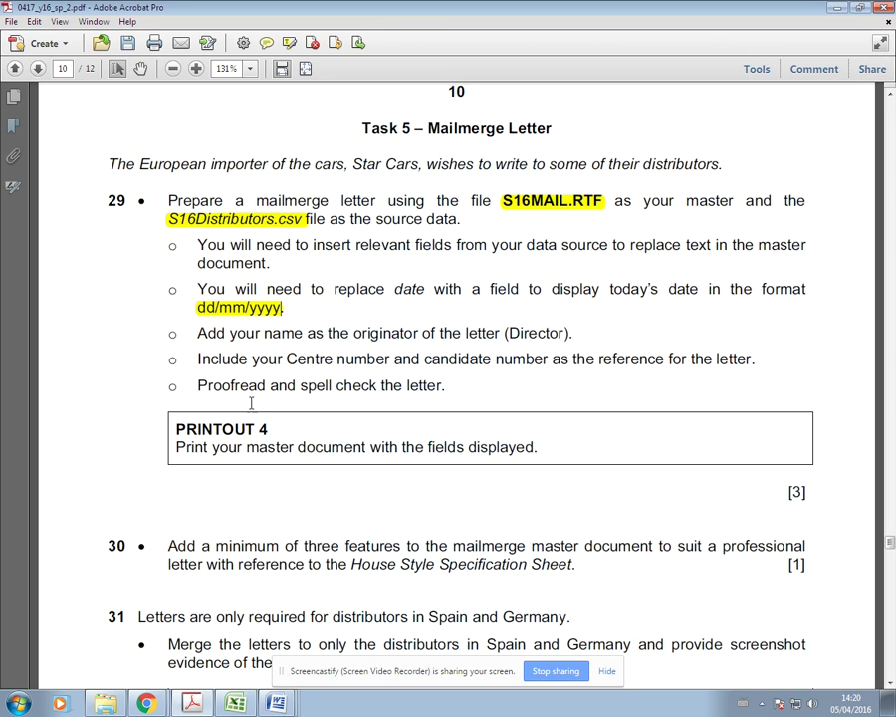
pyautogui.click(279, 702)
pyautogui.click(199, 648)
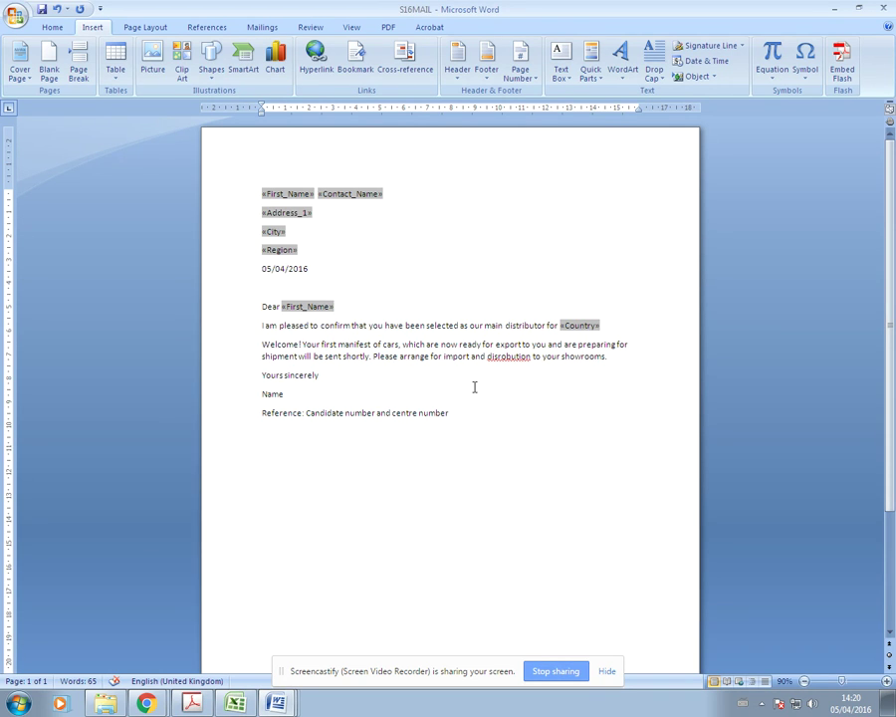
# Run the spelling check and correct 'disrobution' to 'distribution'.
pyautogui.press('F7')
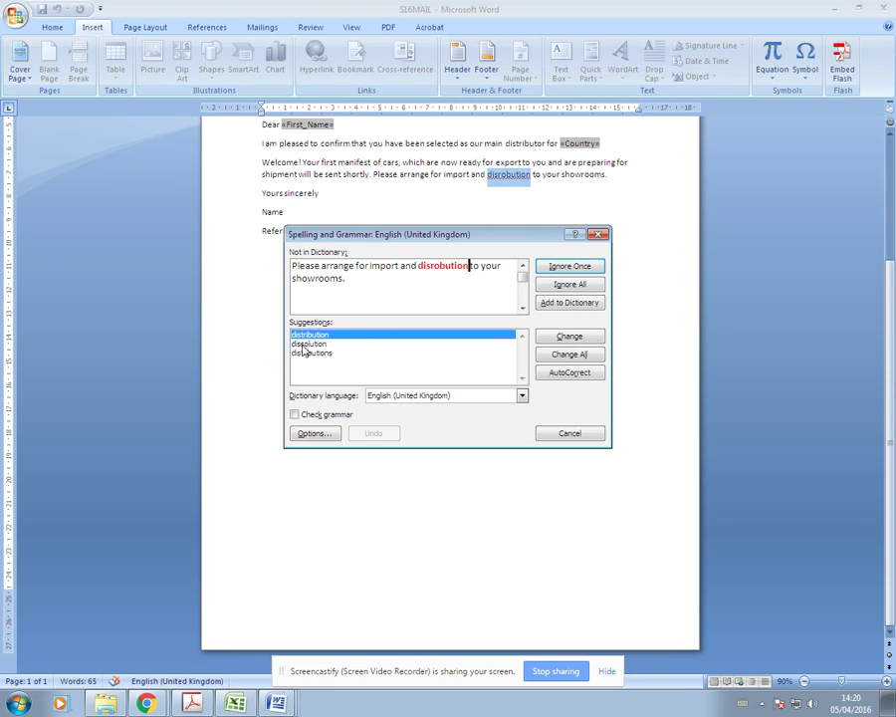
pyautogui.click(570, 338)
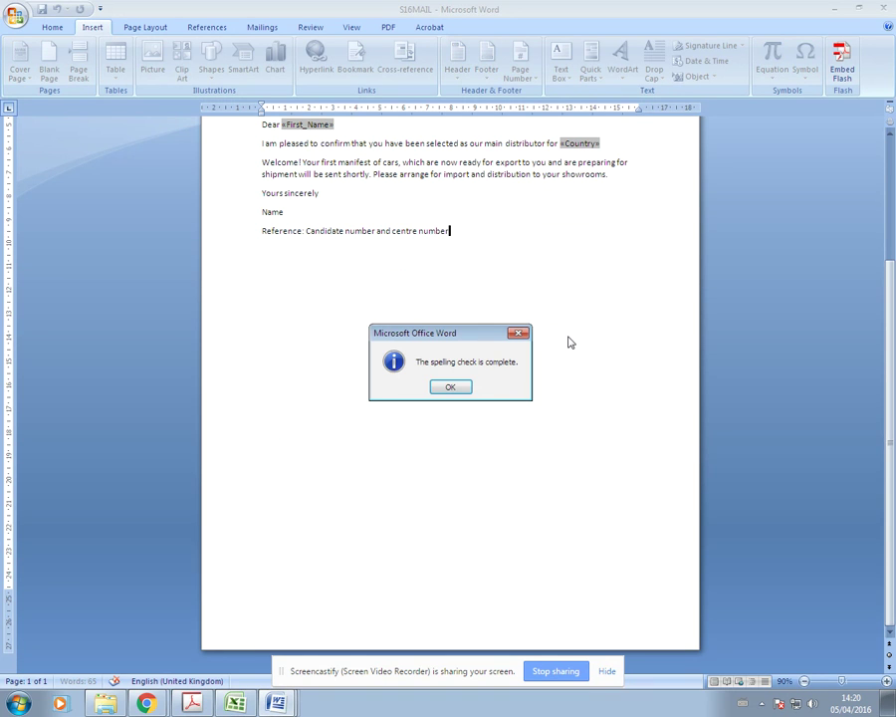
pyautogui.click(450, 388)
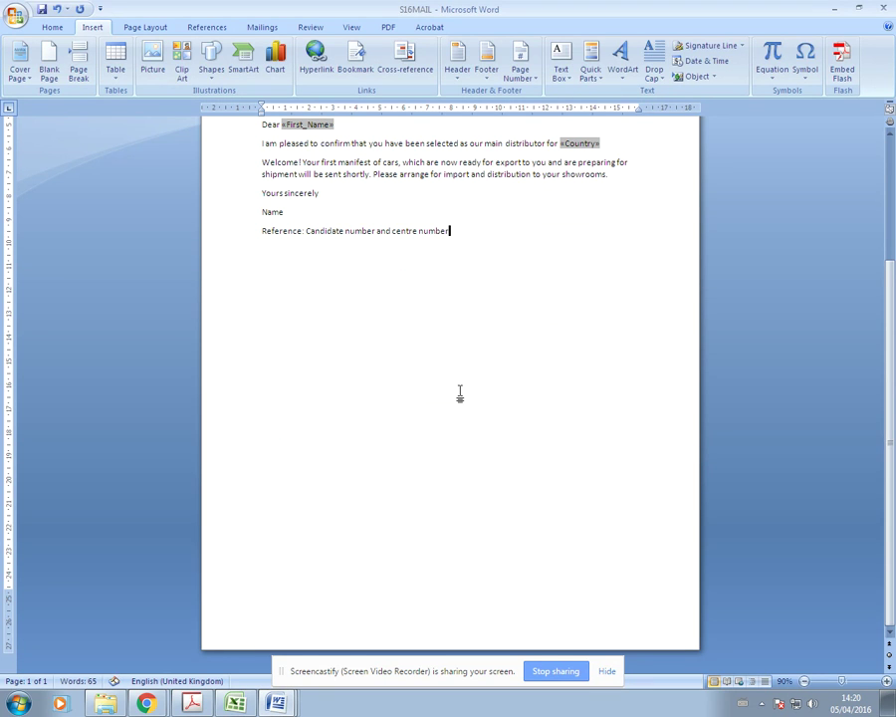
pyautogui.scroll(4, 456, 467)
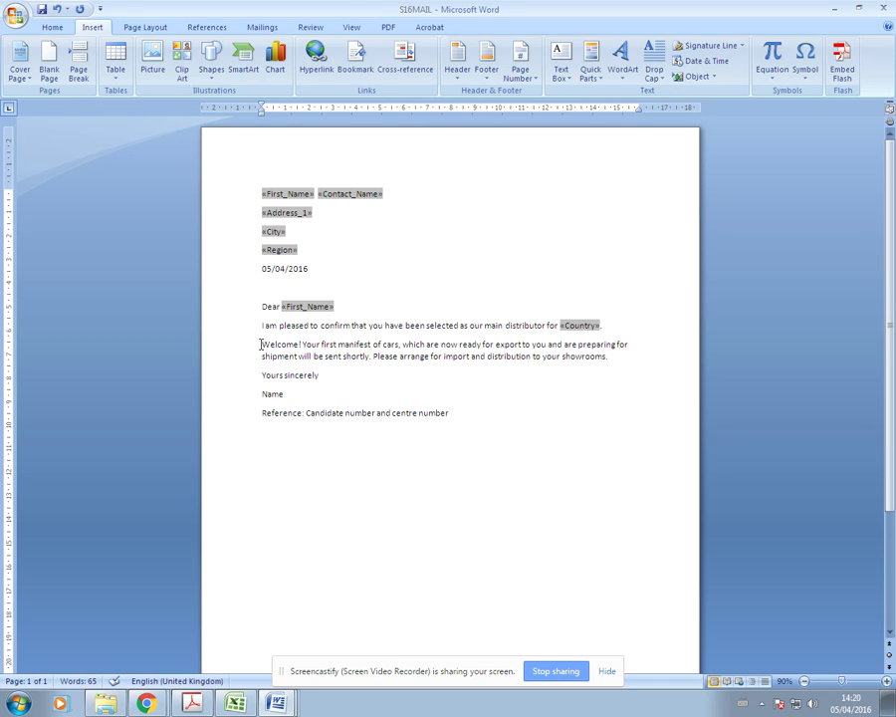
# Add commas after the greeting's «First_Name» field and after 'Yours sincerely'.
pyautogui.click(335, 306)
pyautogui.write(',')
pyautogui.click(394, 412)
pyautogui.click(193, 703)
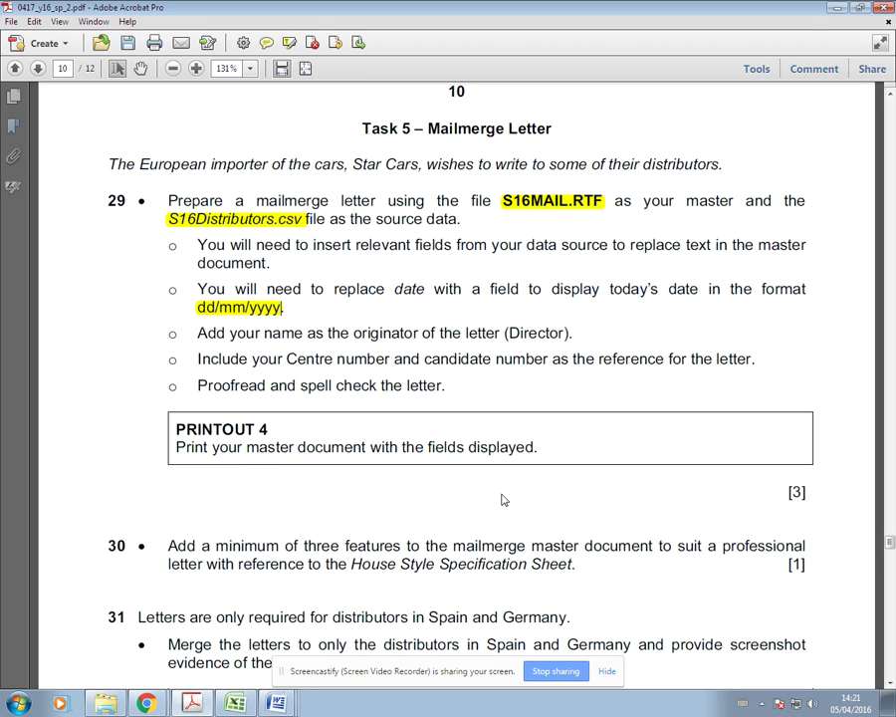
# Return to the S16MAIL letter and turn off Highlight Merge Fields shading.
pyautogui.moveTo(278, 700)
pyautogui.click(206, 648)
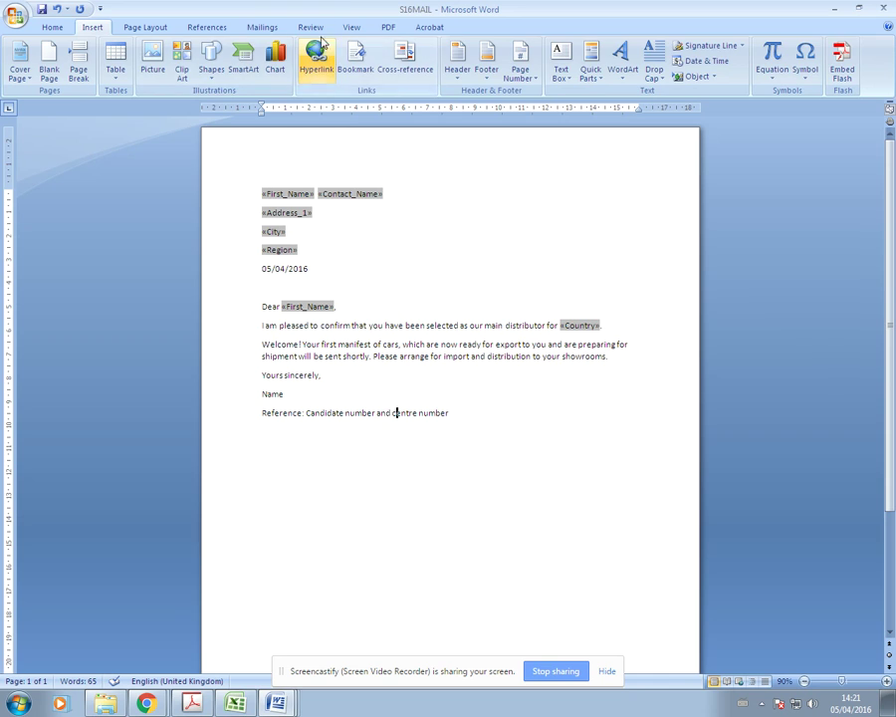
pyautogui.click(273, 28)
pyautogui.click(247, 72)
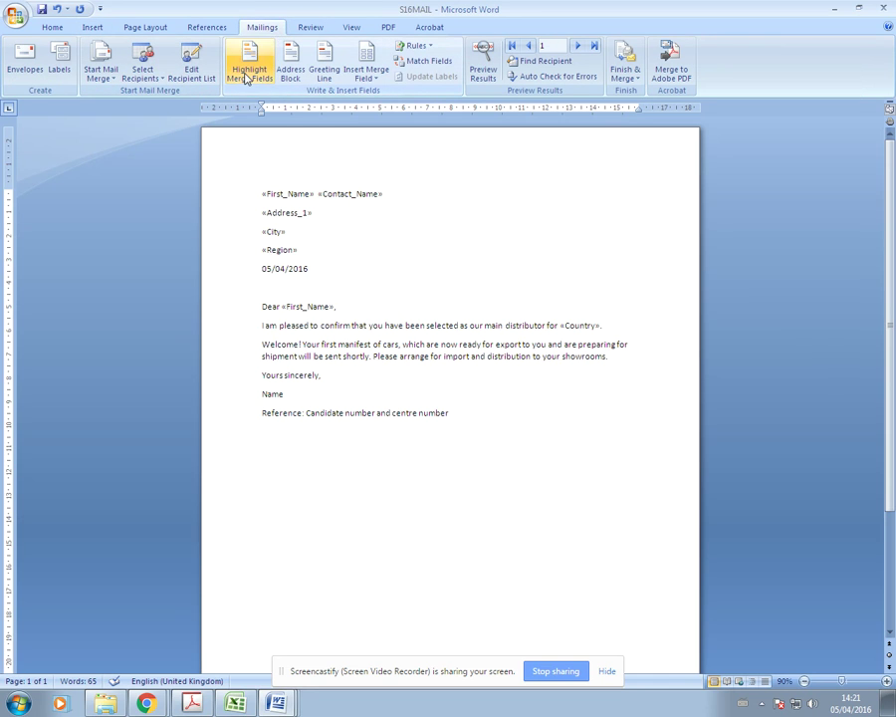
# Show the S16MAIL letter in Print Preview.
pyautogui.click(8, 15)
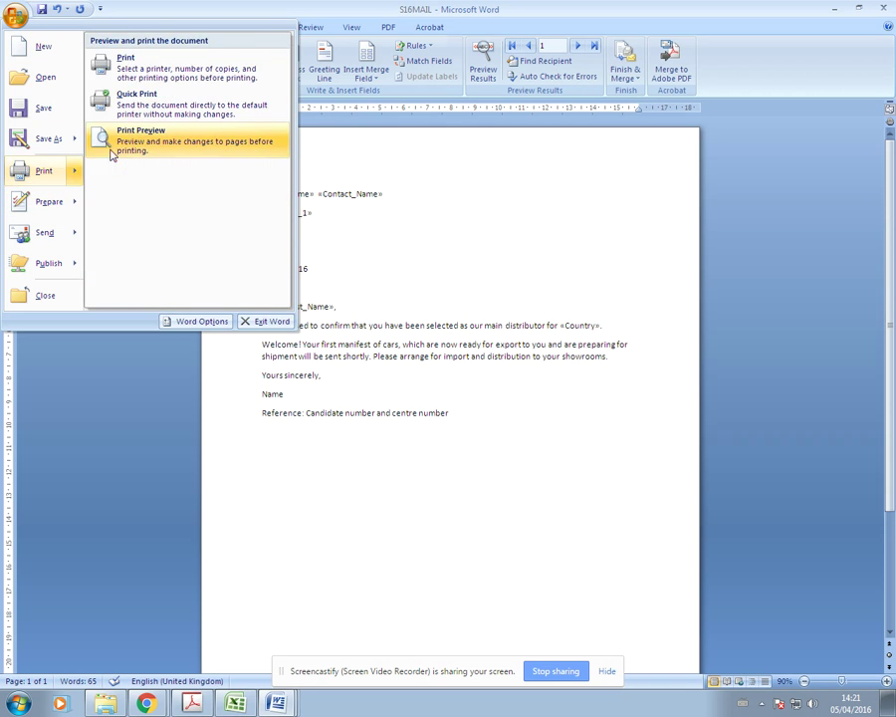
pyautogui.click(128, 146)
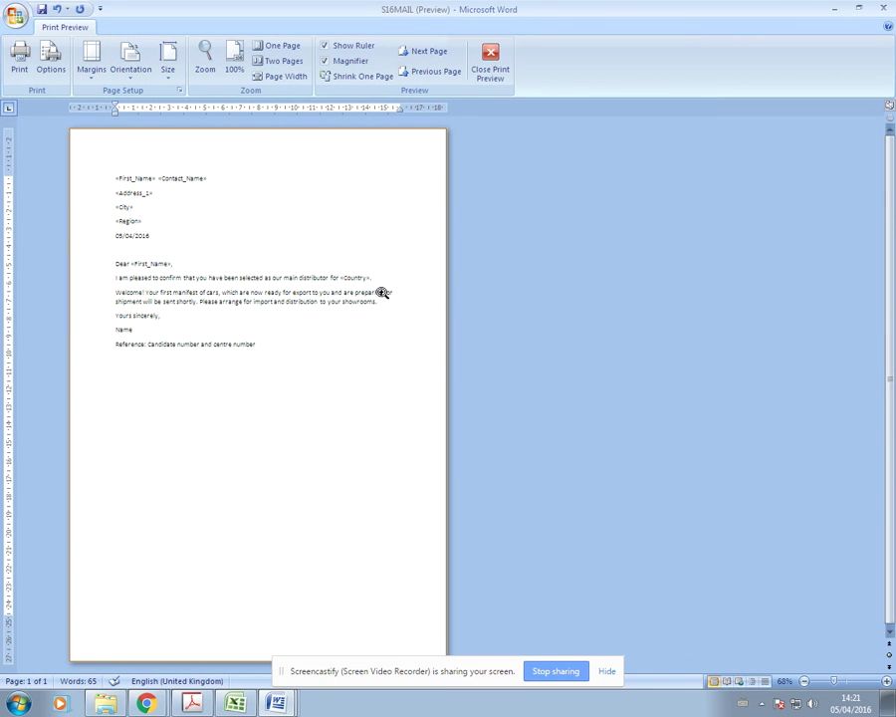
pyautogui.press('super')
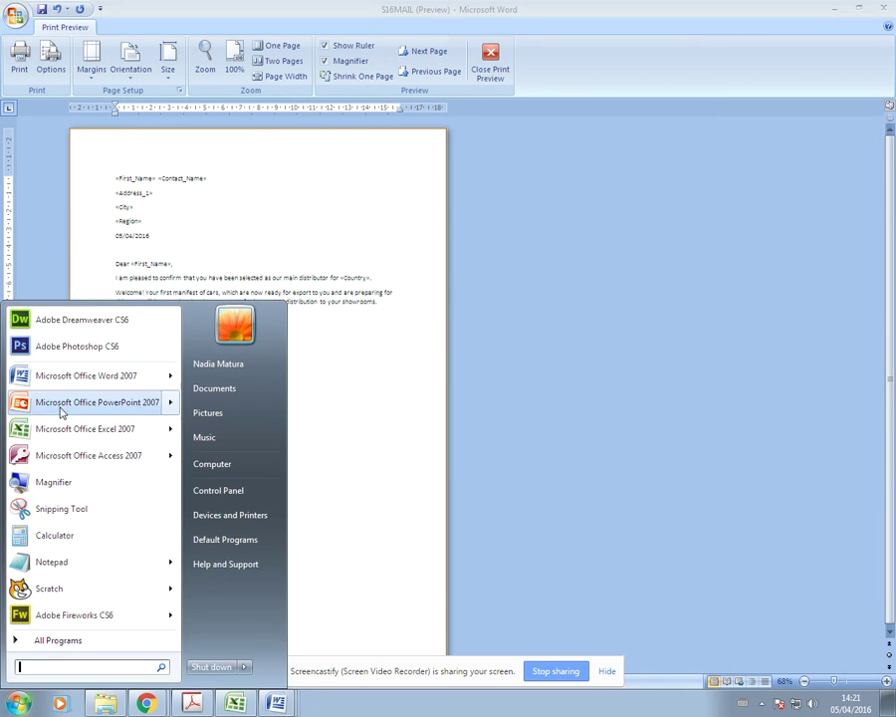
# Snip the previewed letter and paste it under Step 39's 'Master document with fields' in S16EVIDENCE.
pyautogui.click(55, 512)
pyautogui.moveTo(67, 126); pyautogui.dragTo(452, 545)
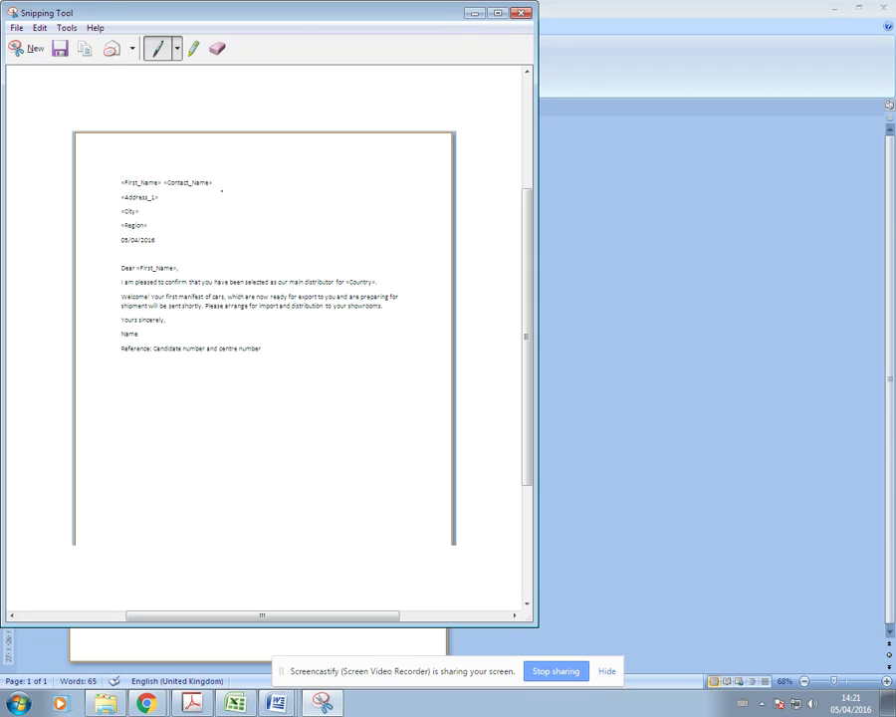
pyautogui.click(277, 703)
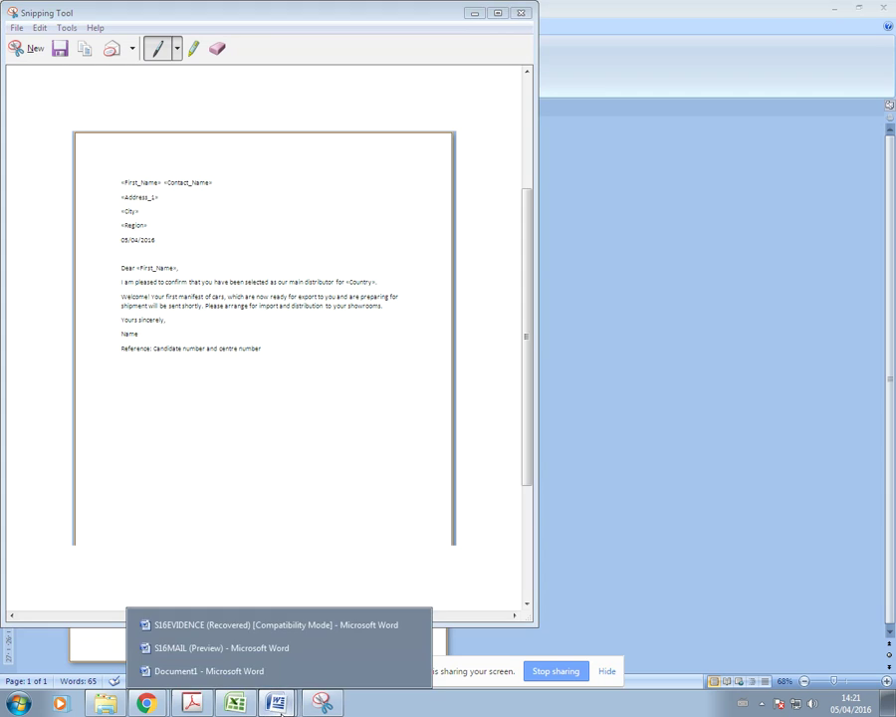
pyautogui.moveTo(279, 703)
pyautogui.click(225, 623)
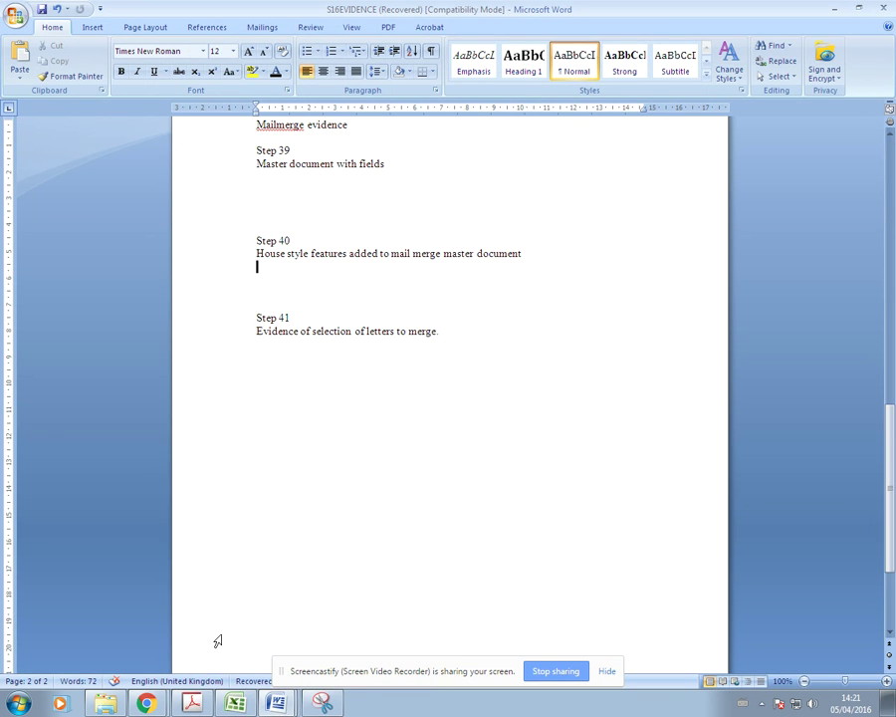
pyautogui.click(271, 177)
pyautogui.hotkey('ctrl', 'v')
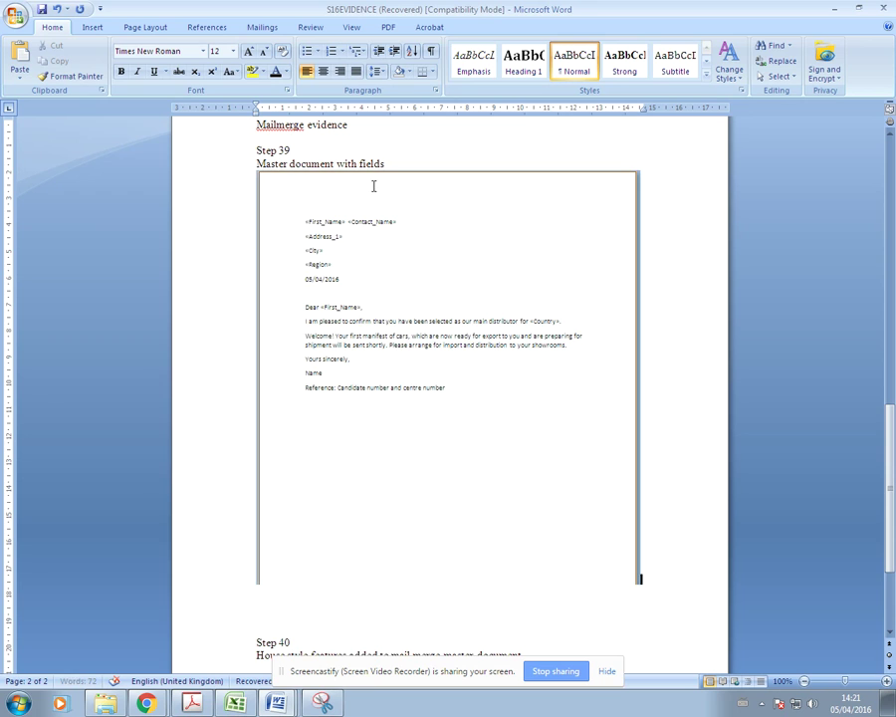
# Resize the pasted screenshot to about two-thirds of the page width.
pyautogui.click(601, 544)
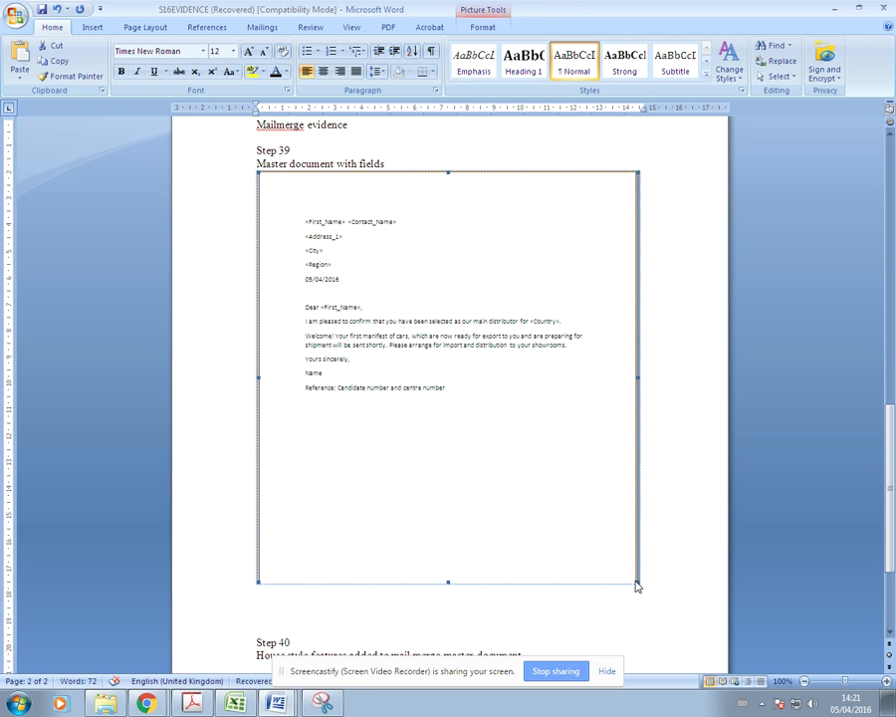
pyautogui.moveTo(637, 586); pyautogui.dragTo(520, 454)
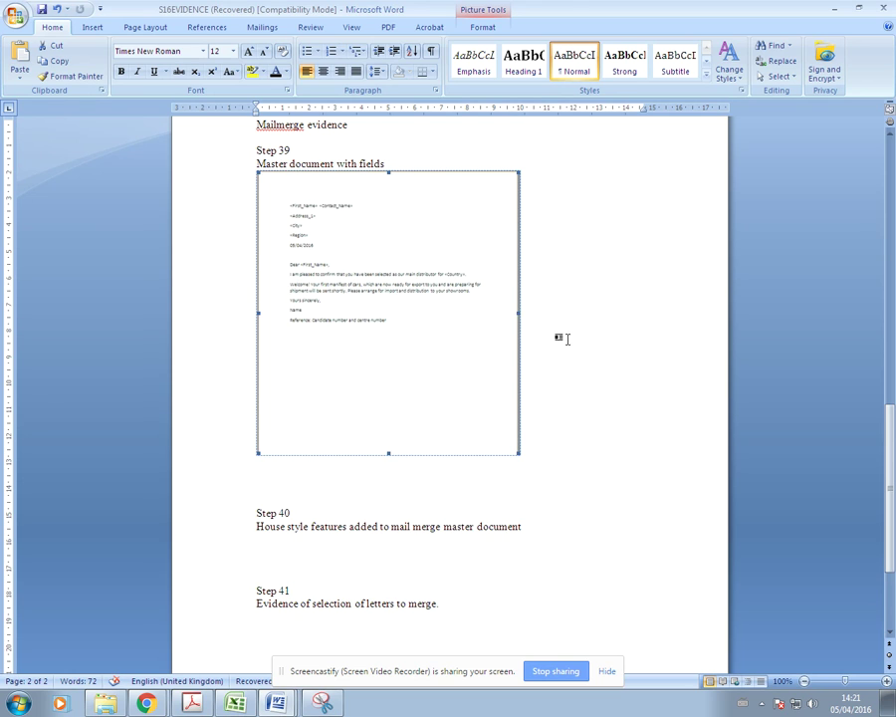
pyautogui.click(567, 338)
pyautogui.click(503, 436)
pyautogui.moveTo(513, 451); pyautogui.dragTo(560, 493)
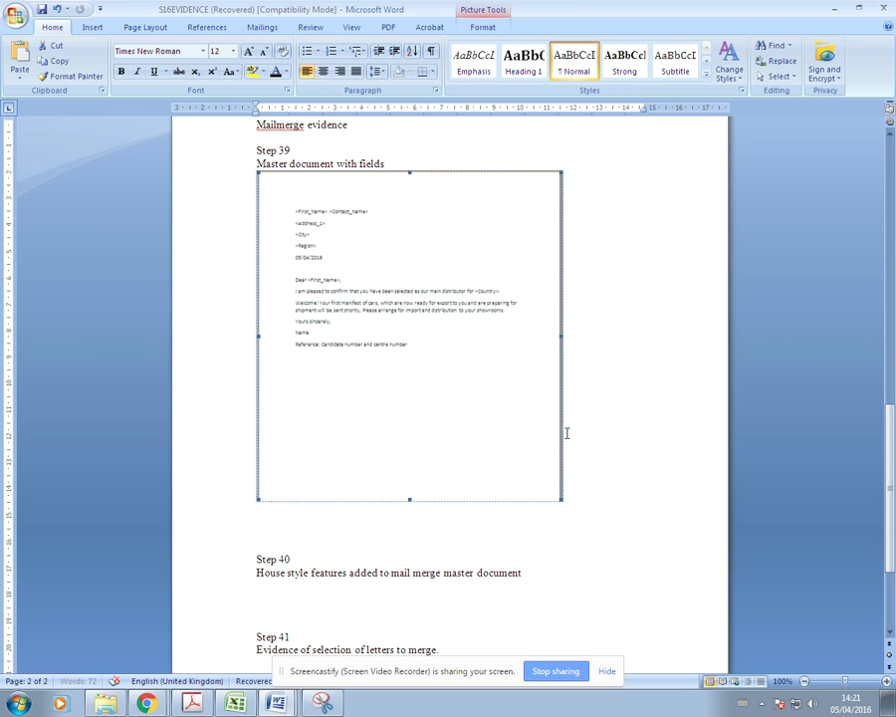
pyautogui.click(277, 597)
# In the task PDF, highlight 'three features' and 'House Style Specification Sheet' in yellow.
pyautogui.click(192, 703)
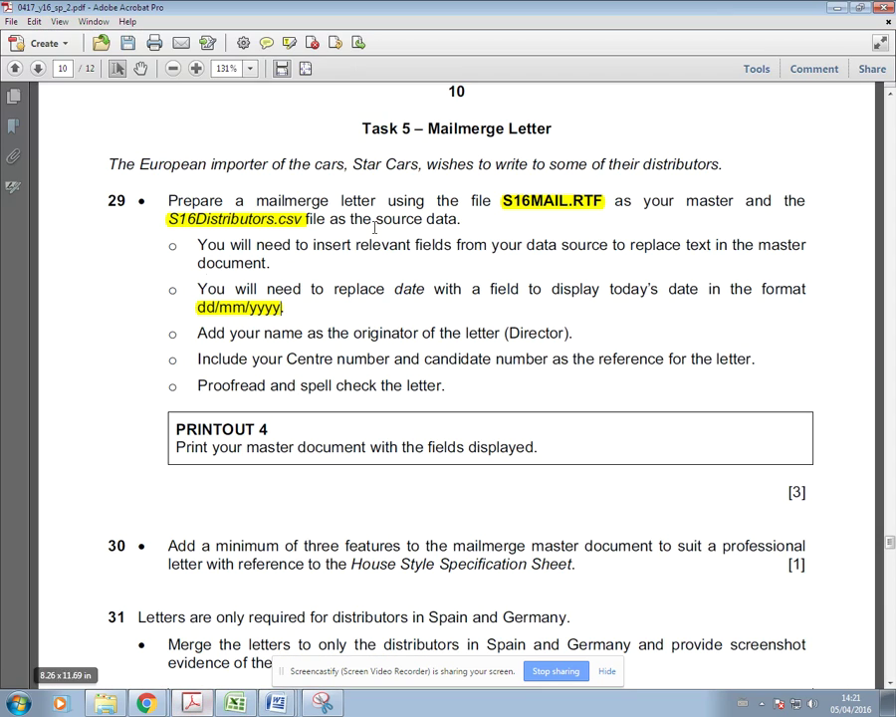
pyautogui.scroll(-5, 214, 366)
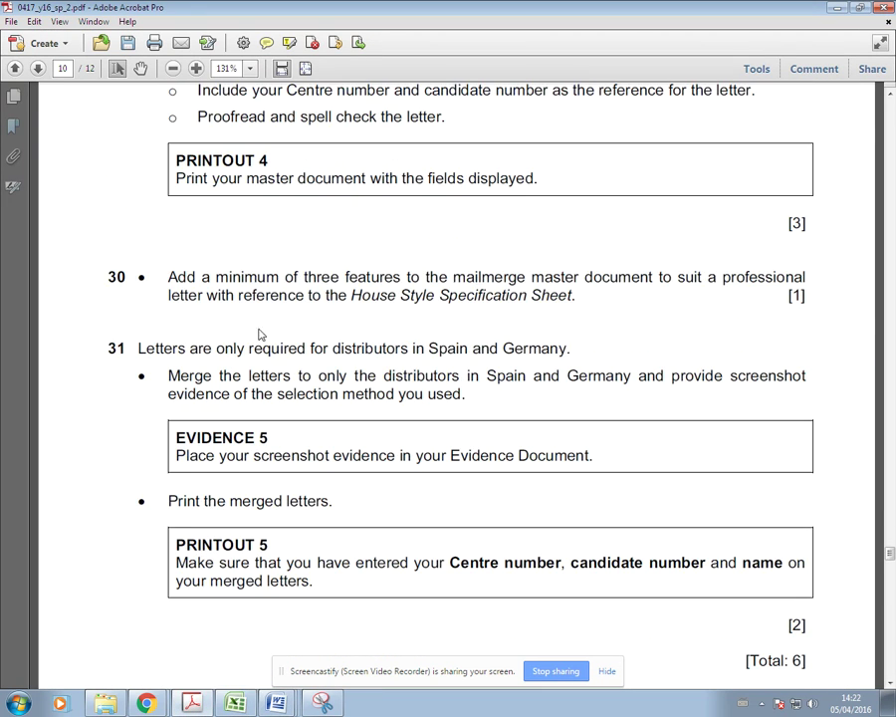
pyautogui.scroll(-1, 259, 334)
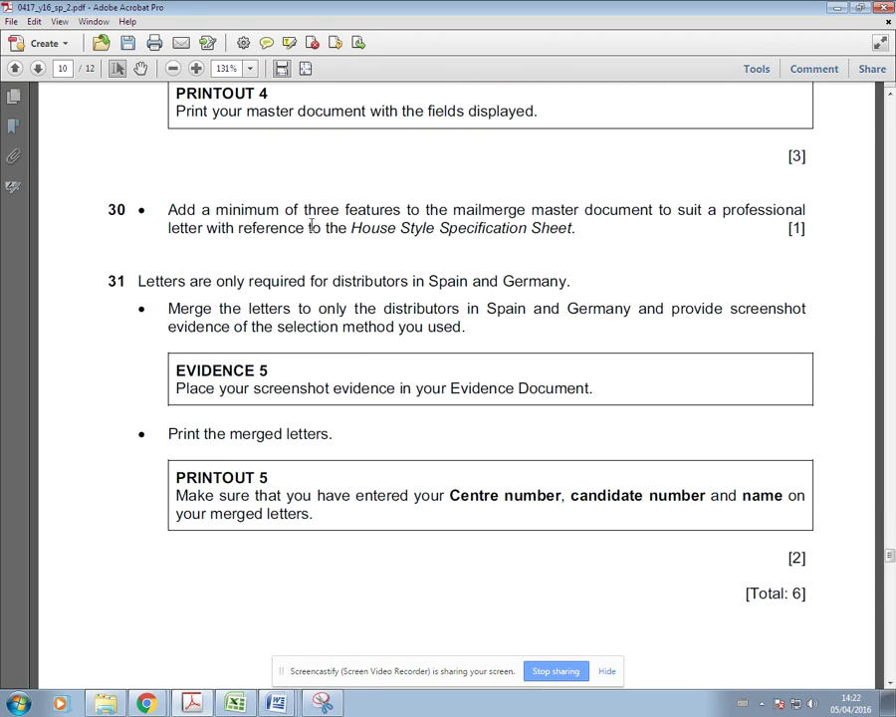
pyautogui.moveTo(301, 208); pyautogui.dragTo(348, 211)
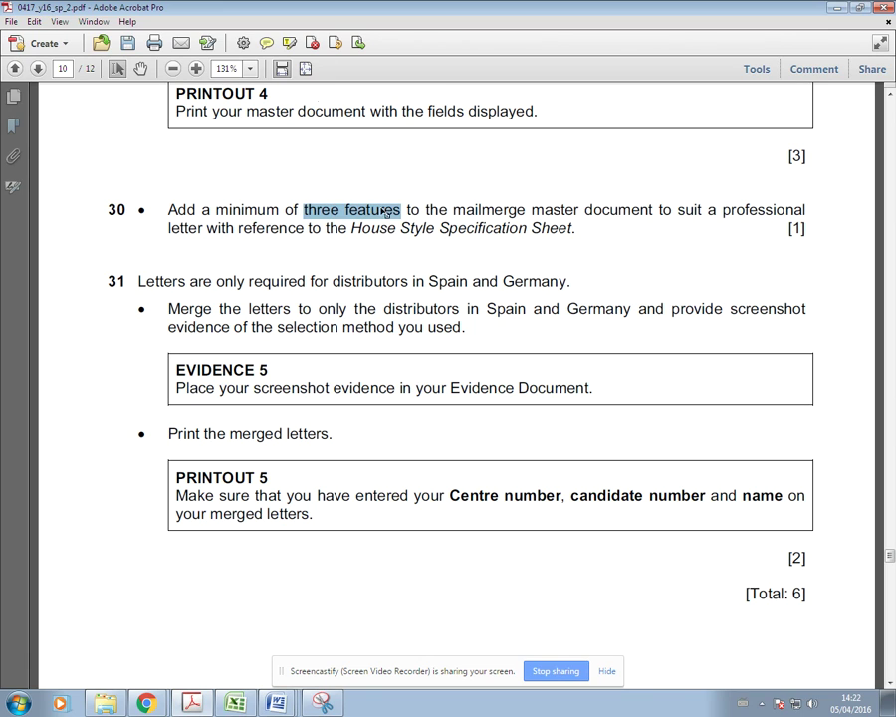
pyautogui.click(290, 43)
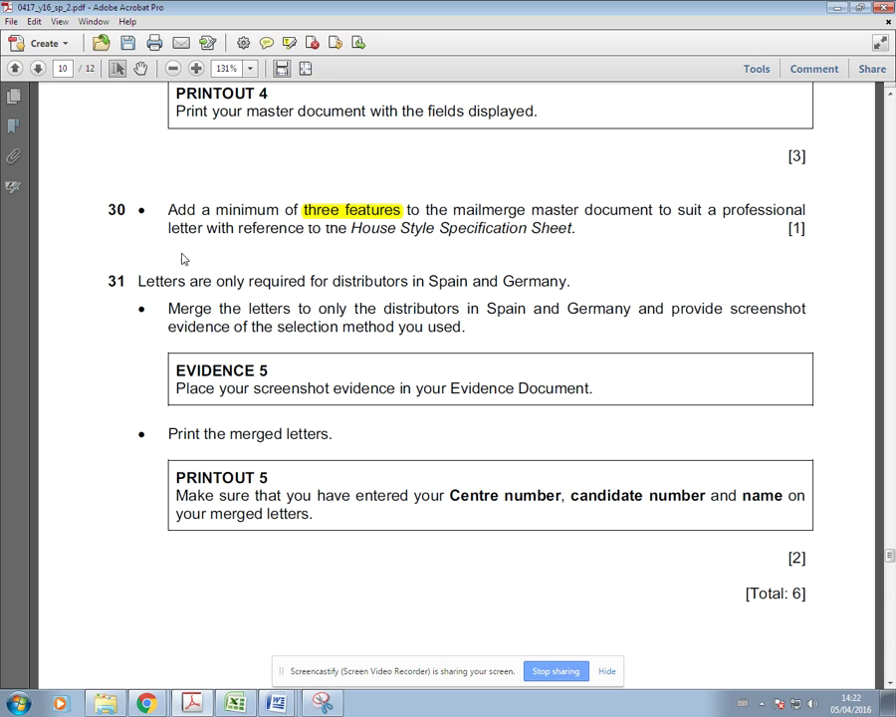
pyautogui.moveTo(350, 228); pyautogui.dragTo(572, 229)
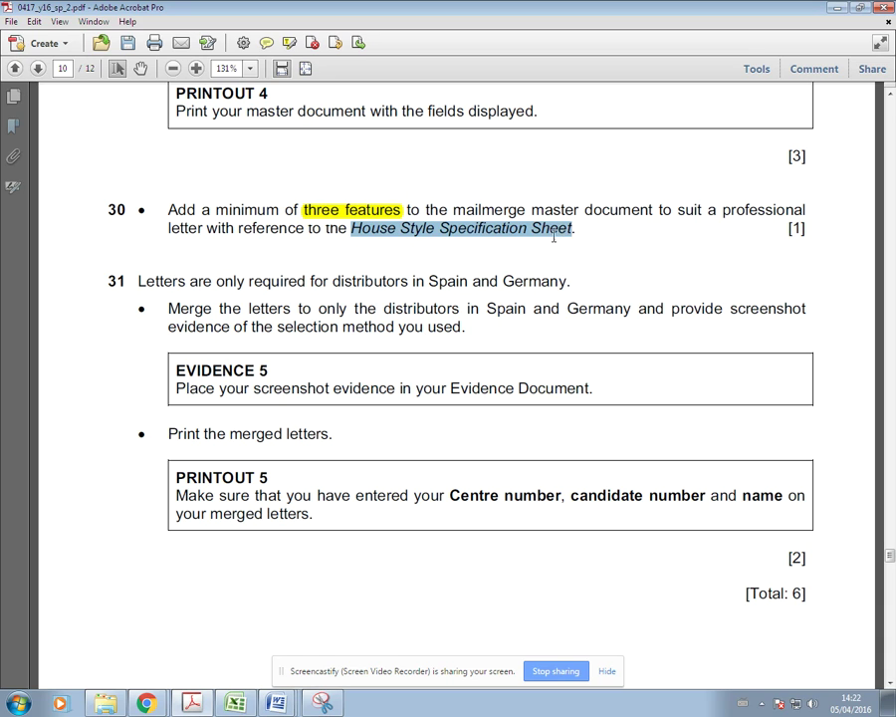
pyautogui.click(289, 43)
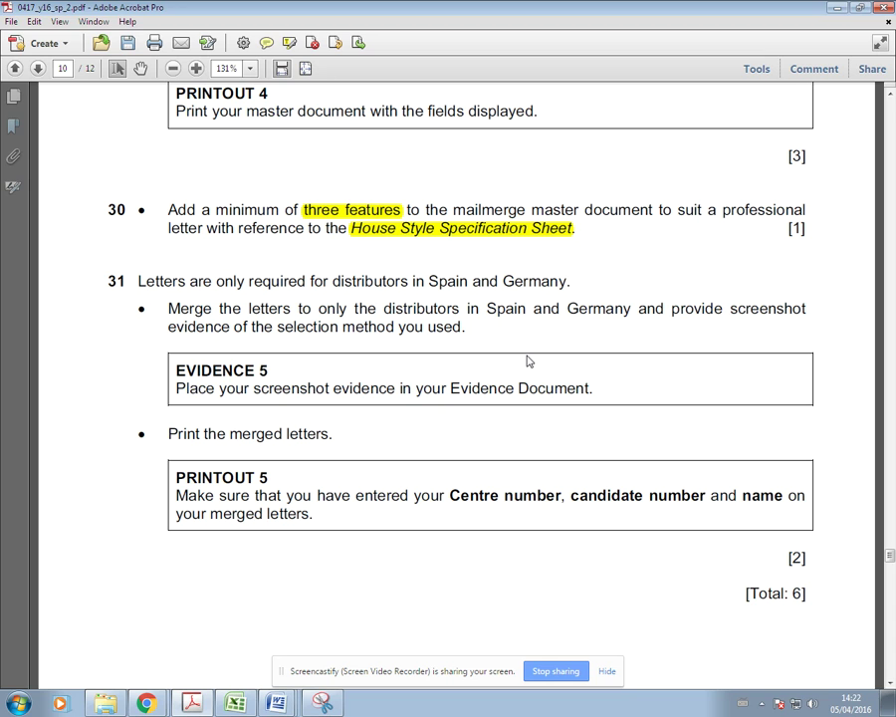
# Highlight 'company name' and 'suitable logo' in yellow in the Star Cars paragraphs.
pyautogui.moveTo(890, 555); pyautogui.dragTo(889, 157)
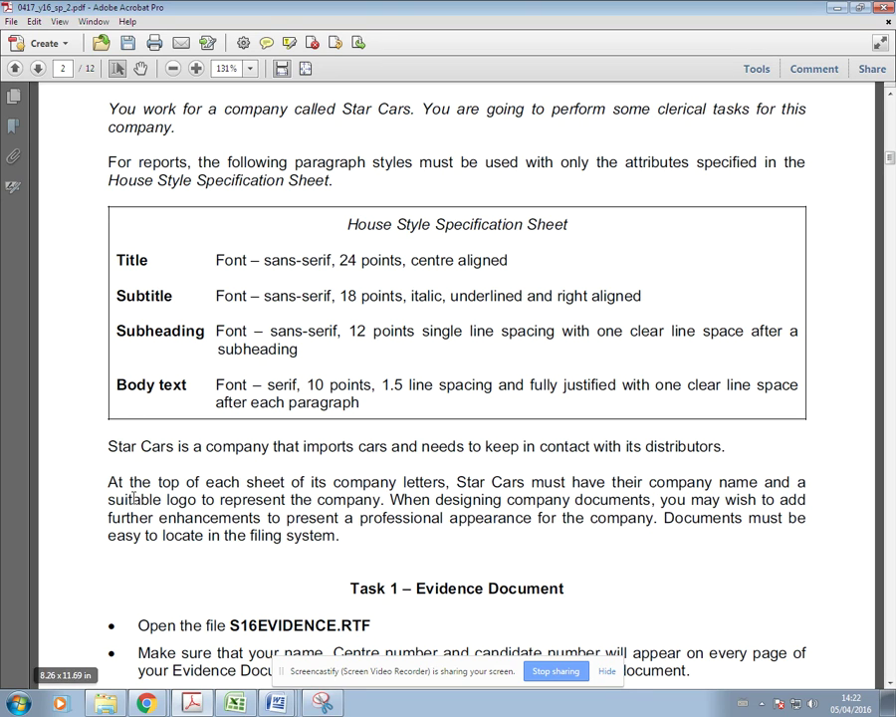
pyautogui.moveTo(346, 535); pyautogui.dragTo(84, 451)
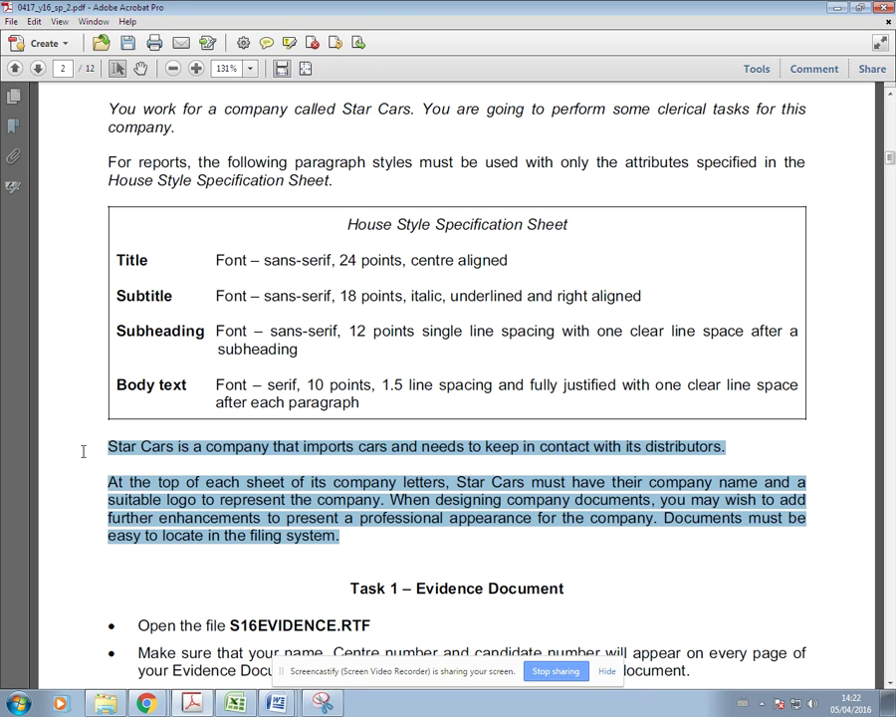
pyautogui.click(171, 487)
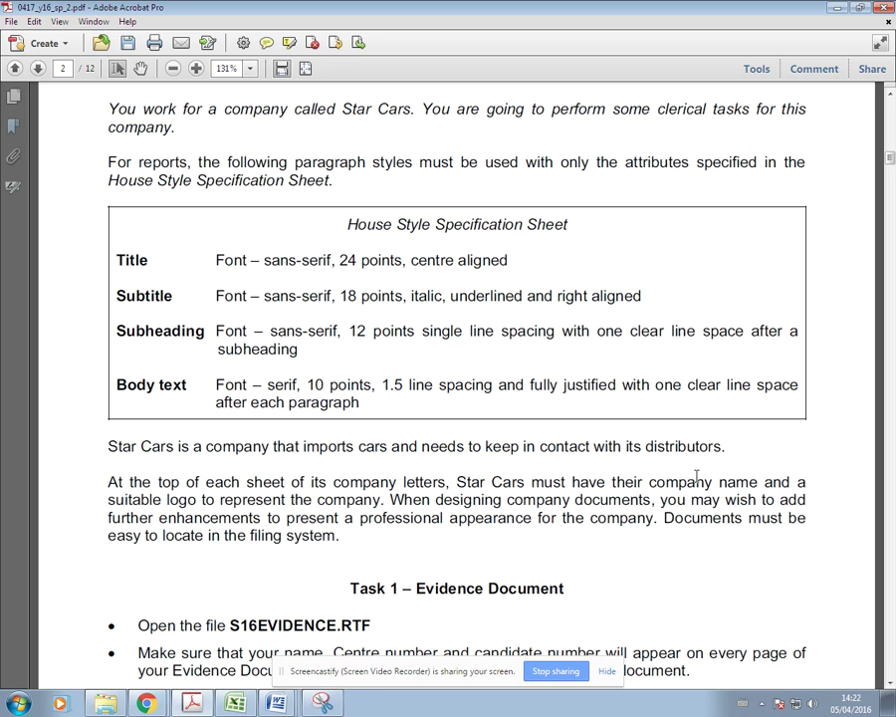
pyautogui.moveTo(651, 482); pyautogui.dragTo(742, 480)
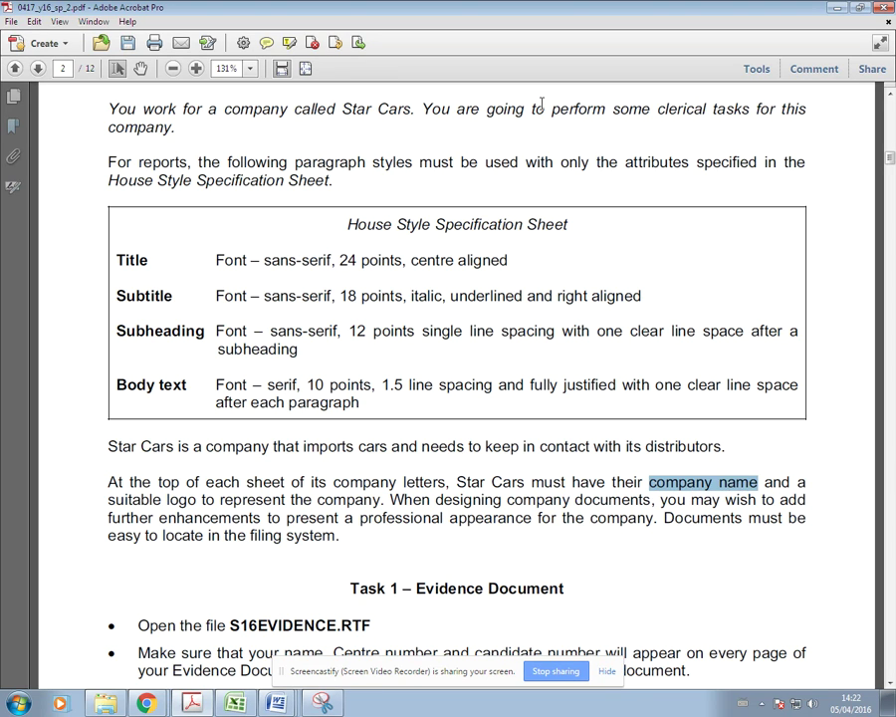
pyautogui.click(288, 42)
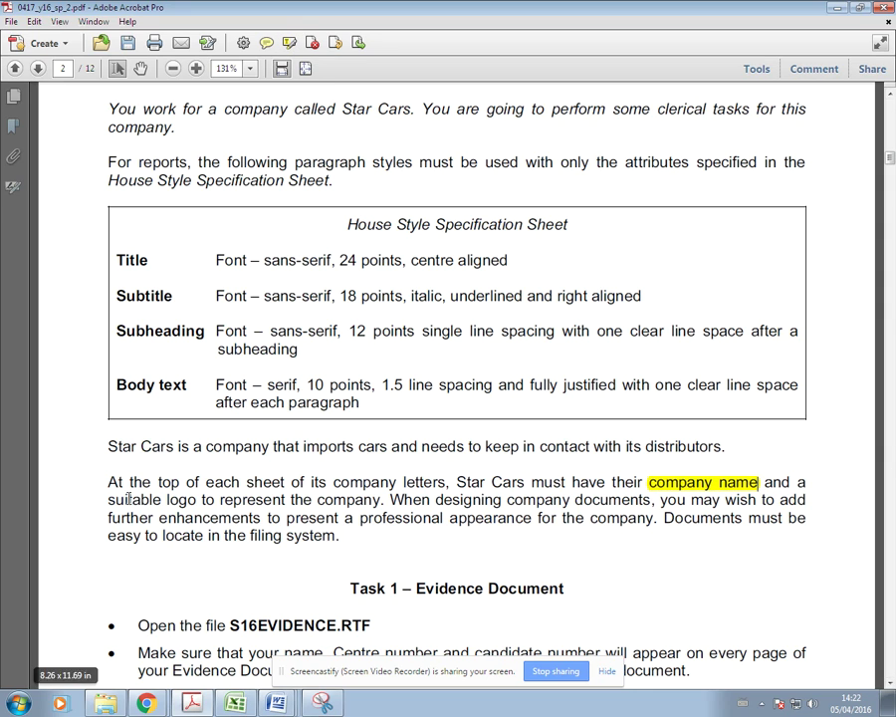
pyautogui.moveTo(108, 500); pyautogui.dragTo(196, 499)
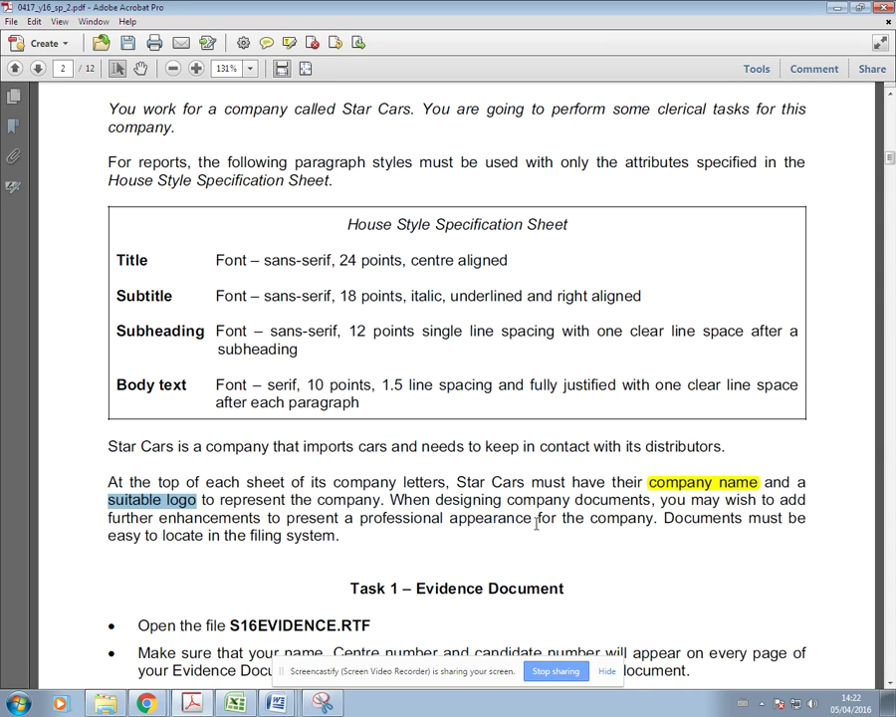
pyautogui.click(289, 42)
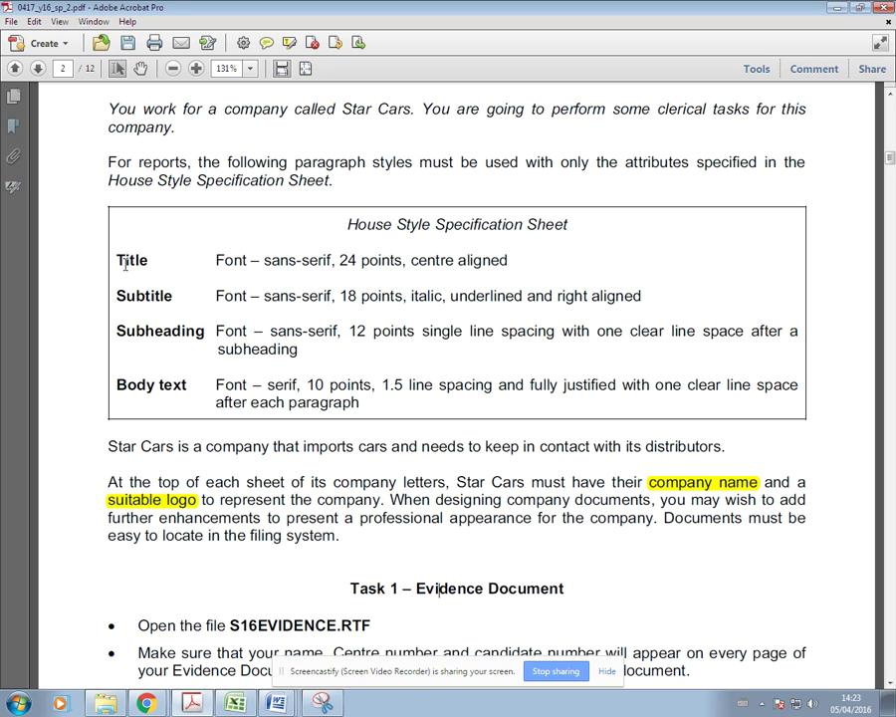
# Highlight the Title and Body text rows of the specification sheet in yellow.
pyautogui.moveTo(116, 260); pyautogui.dragTo(509, 260)
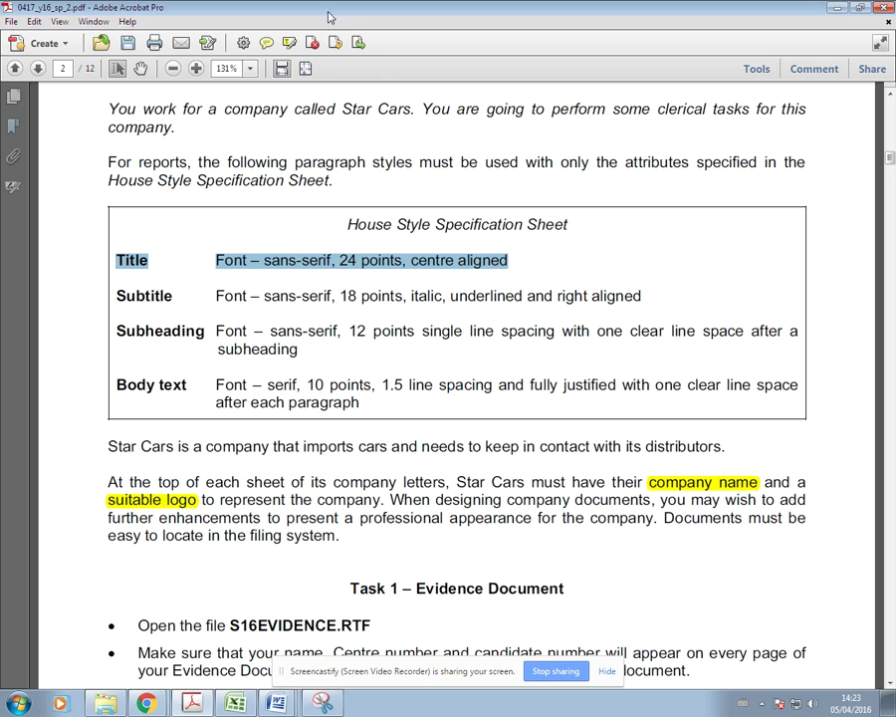
pyautogui.click(289, 43)
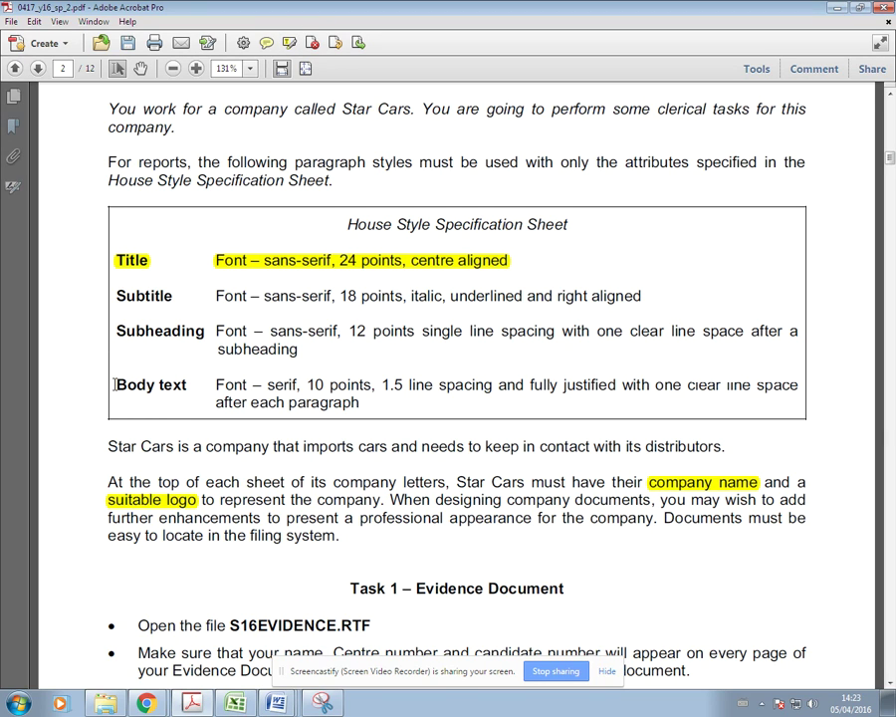
pyautogui.moveTo(113, 385); pyautogui.dragTo(358, 404)
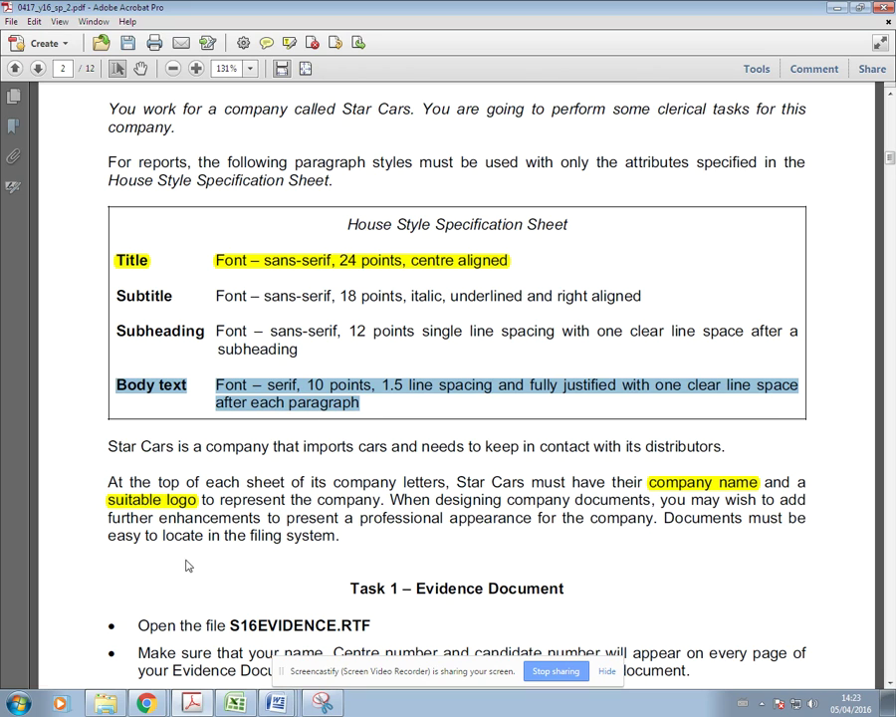
pyautogui.click(288, 42)
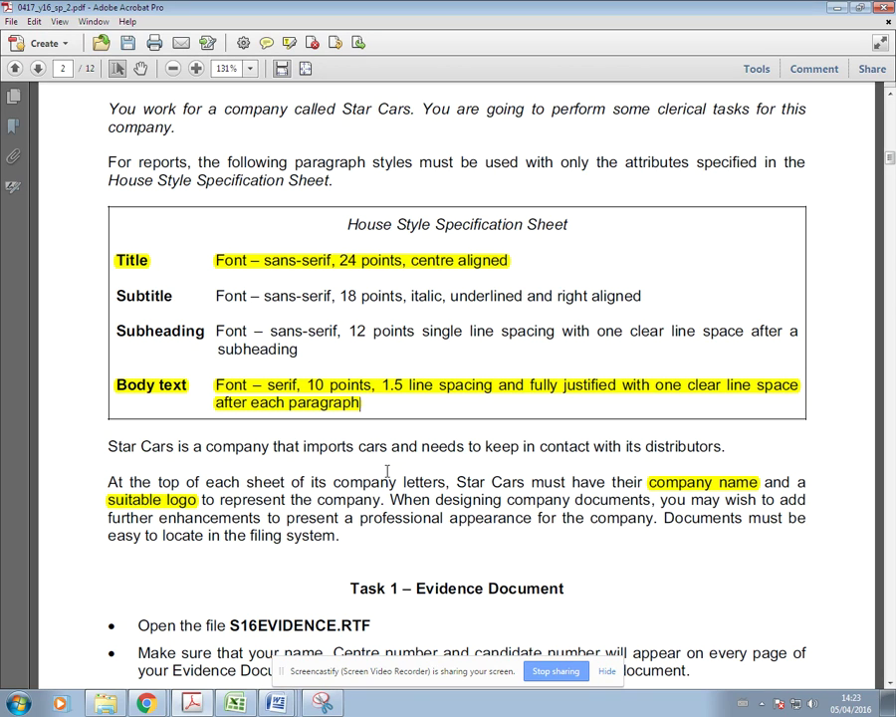
pyautogui.moveTo(277, 703)
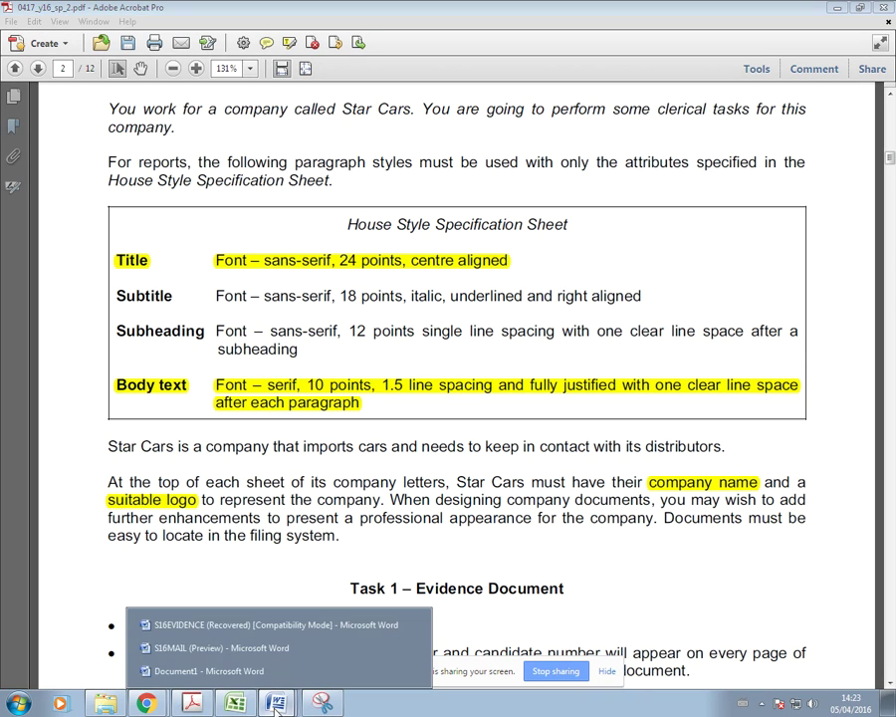
pyautogui.click(223, 648)
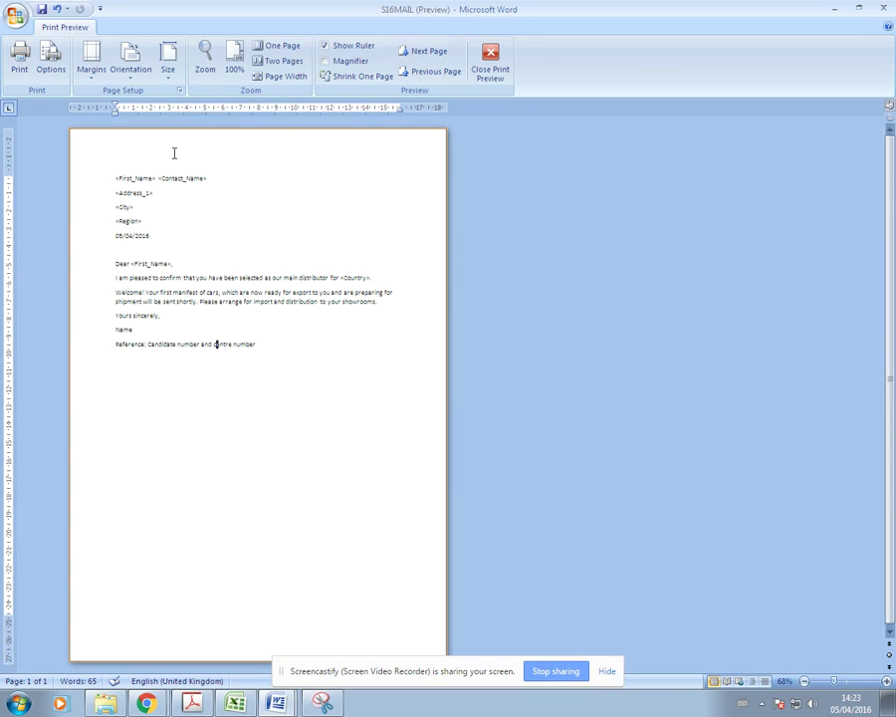
# Close the letter's print preview and go to Step 40 in S16EVIDENCE.
pyautogui.click(488, 67)
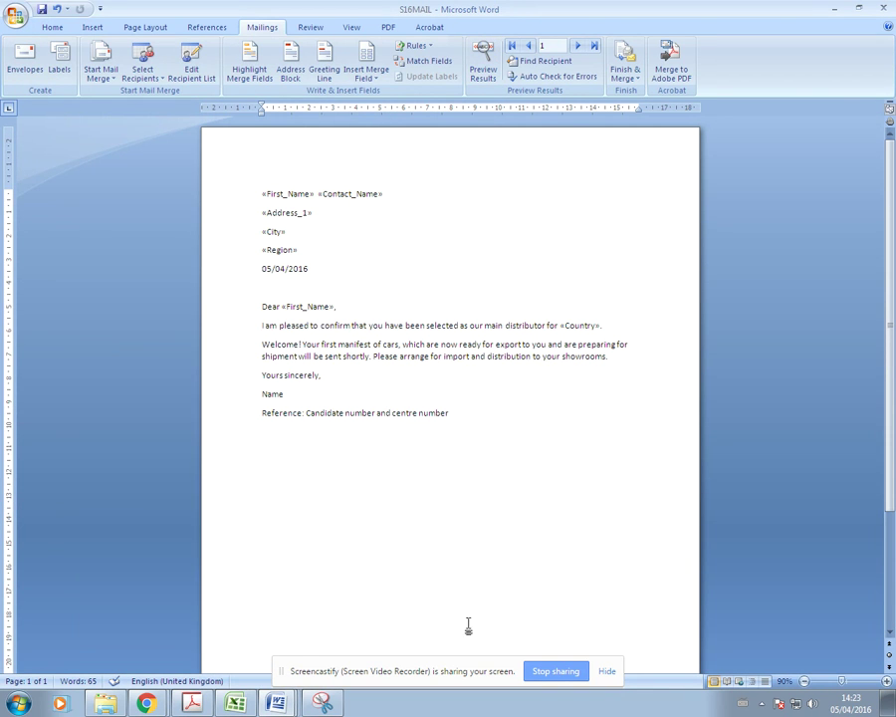
pyautogui.click(258, 195)
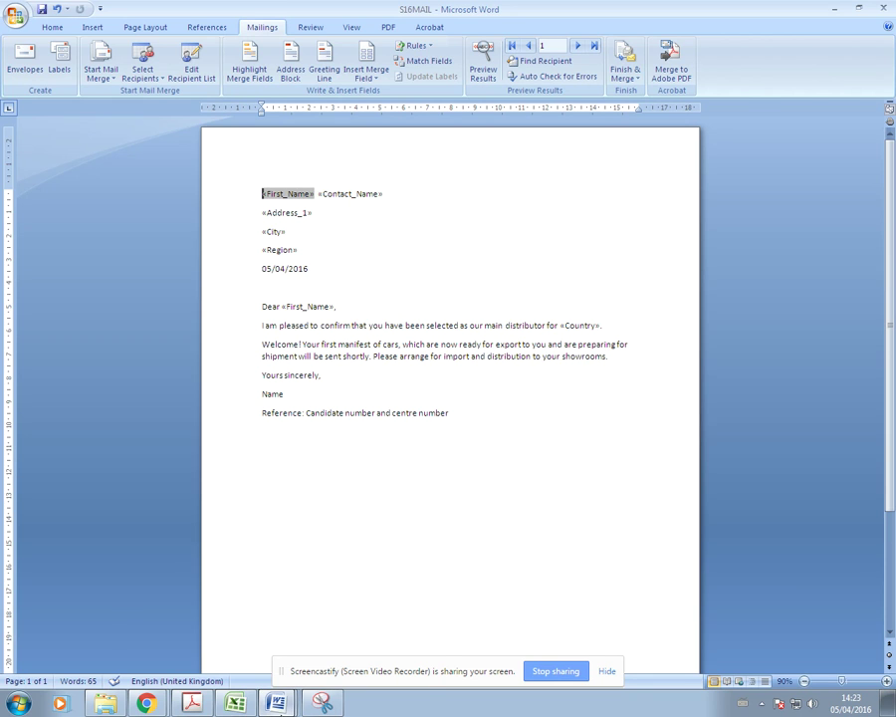
pyautogui.click(277, 703)
pyautogui.click(164, 631)
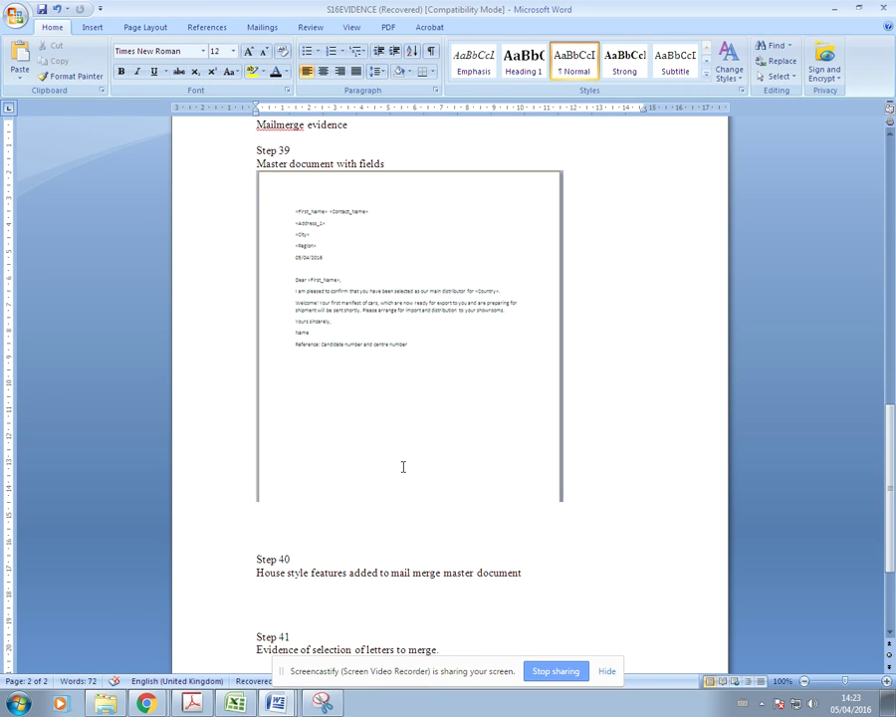
pyautogui.scroll(-3, 448, 528)
pyautogui.click(265, 454)
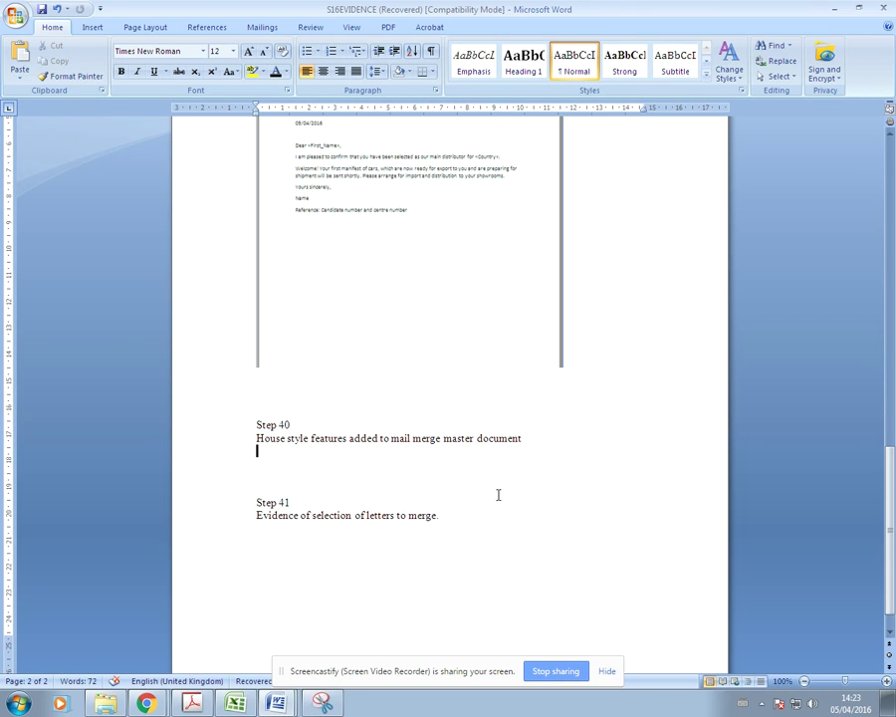
# Type the labels 'Logo:', 'Company name: with formatting' and 'Body text formatting' under Step 40.
pyautogui.write('Lo')
pyautogui.write('gho')
pyautogui.press('BackSpace')
pyautogui.press('BackSpace')
pyautogui.write('o:')
pyautogui.press('Return')
pyautogui.press('Return')
pyautogui.press('Return')
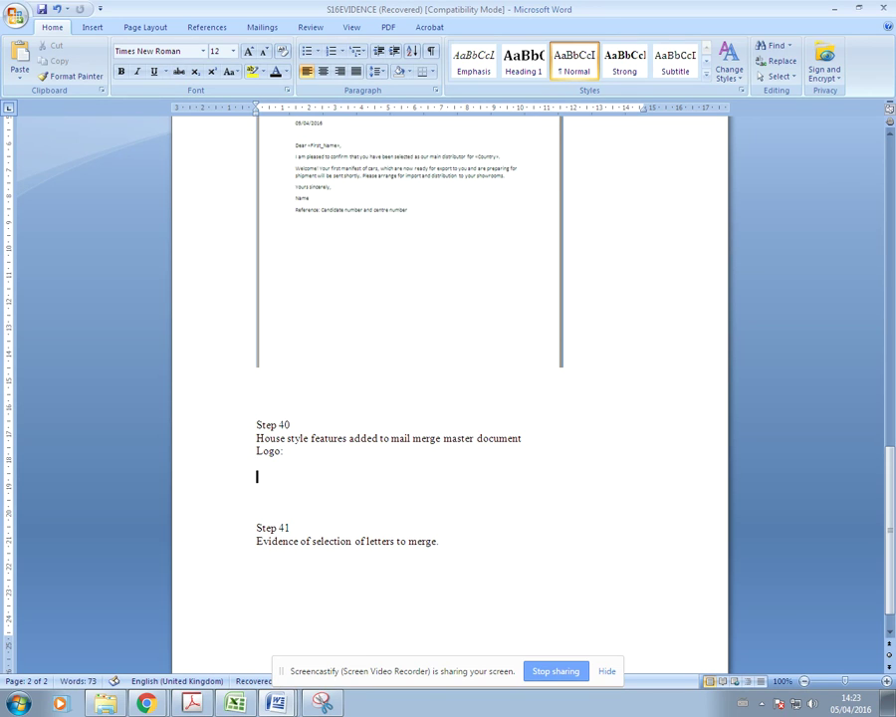
pyautogui.write('Com')
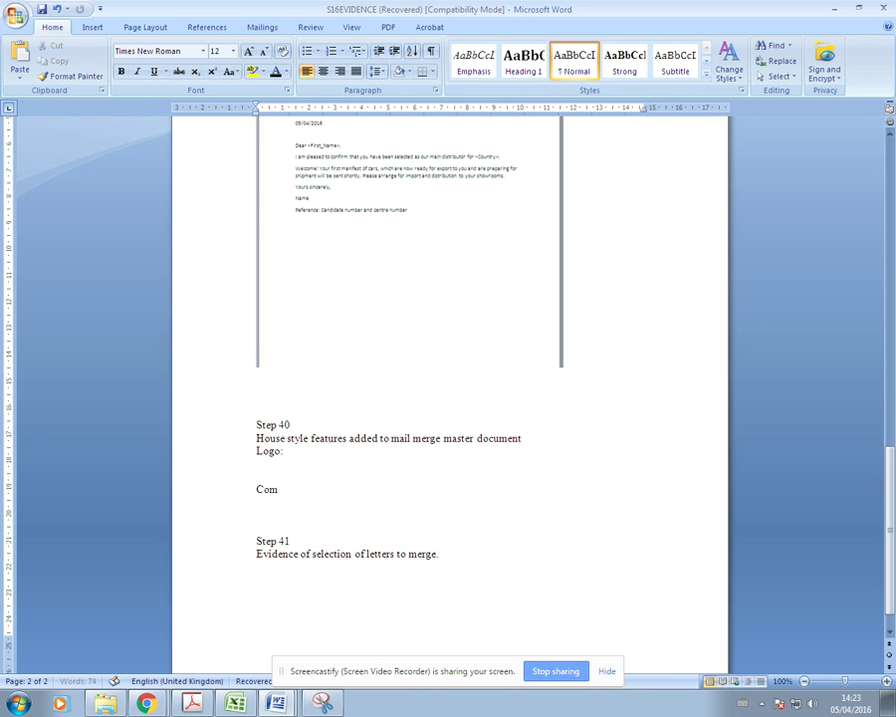
pyautogui.write('pany name: with formattin')
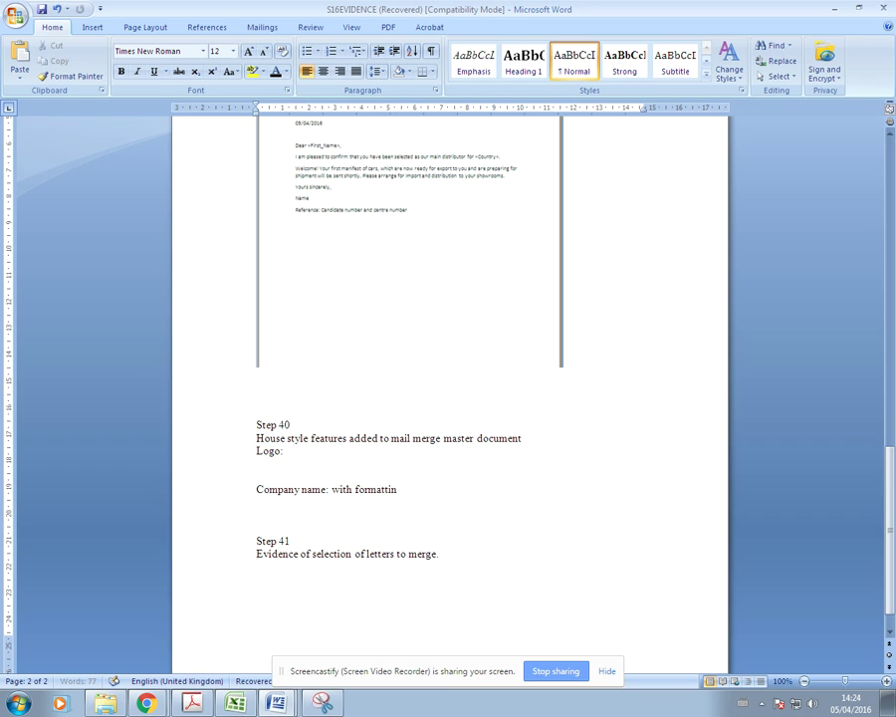
pyautogui.write('g')
pyautogui.press('Return')
pyautogui.press('Return')
pyautogui.press('Return')
pyautogui.write('B')
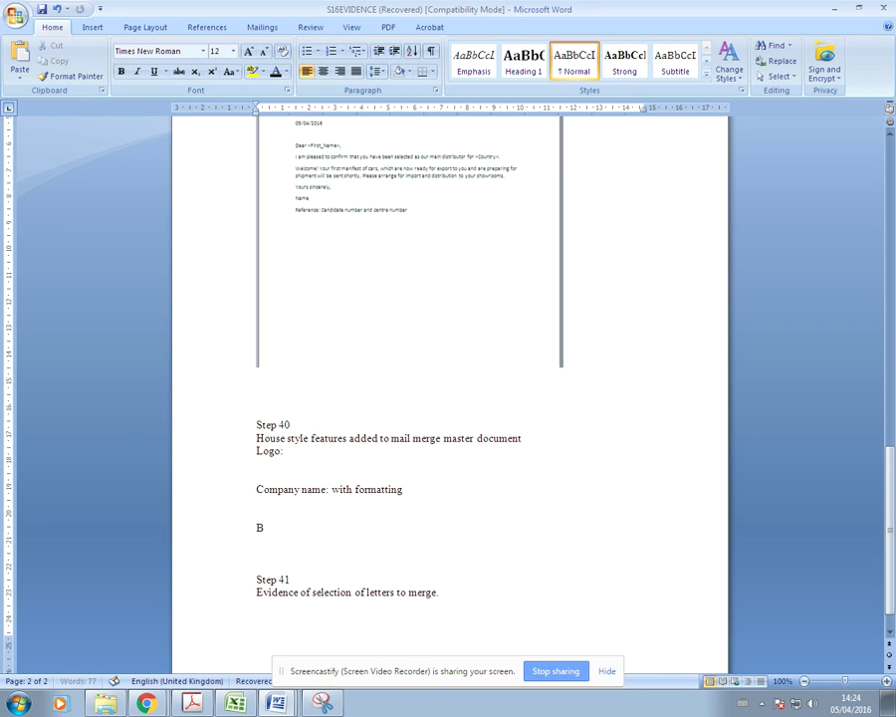
pyautogui.write('ody text form')
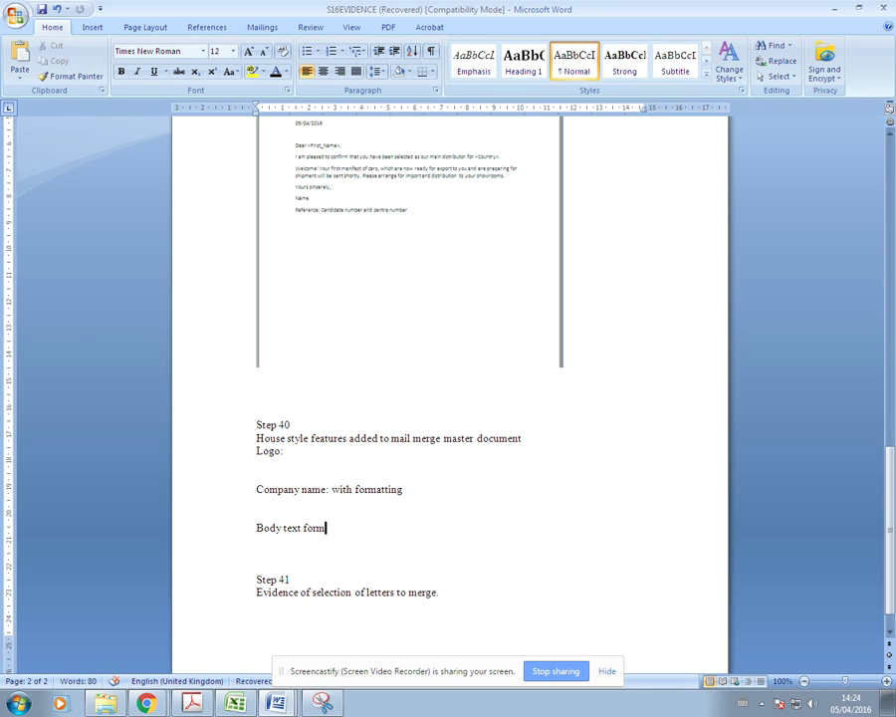
pyautogui.write('atting:')
pyautogui.click(256, 465)
pyautogui.click(277, 702)
pyautogui.click(256, 647)
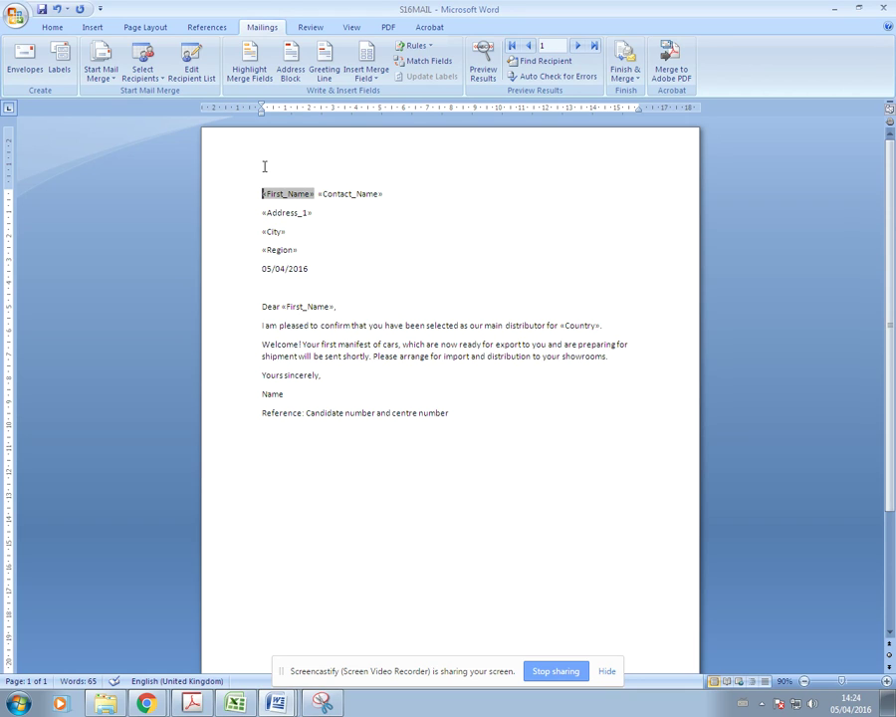
# Insert the yellow star clip art from a STAR search at the letter's top and enlarge it to 2.24 × 2.07 cm.
pyautogui.press('Return')
pyautogui.press('Return')
pyautogui.press('Return')
pyautogui.press('Return')
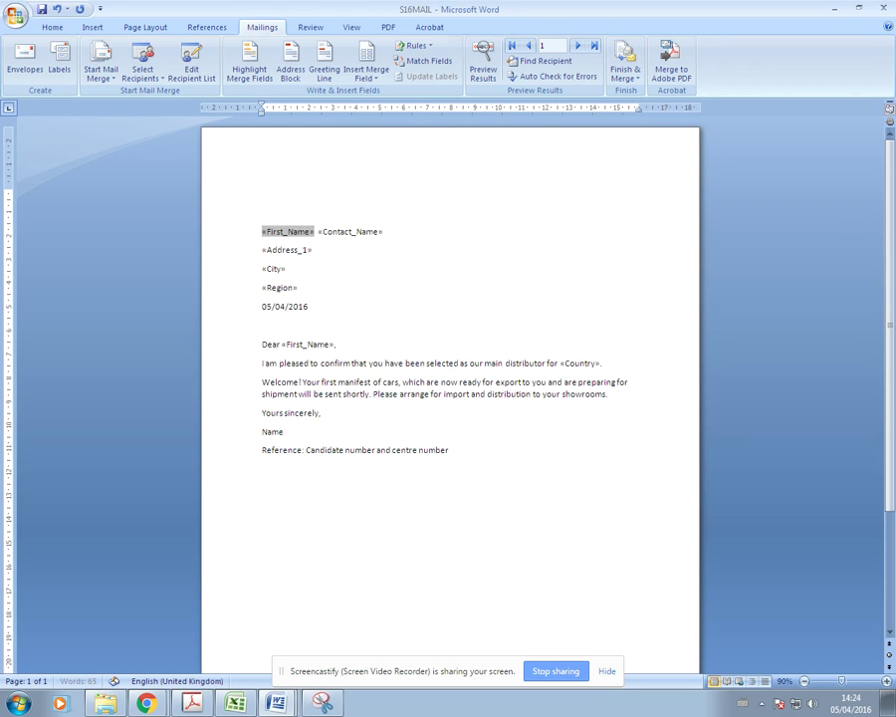
pyautogui.click(352, 305)
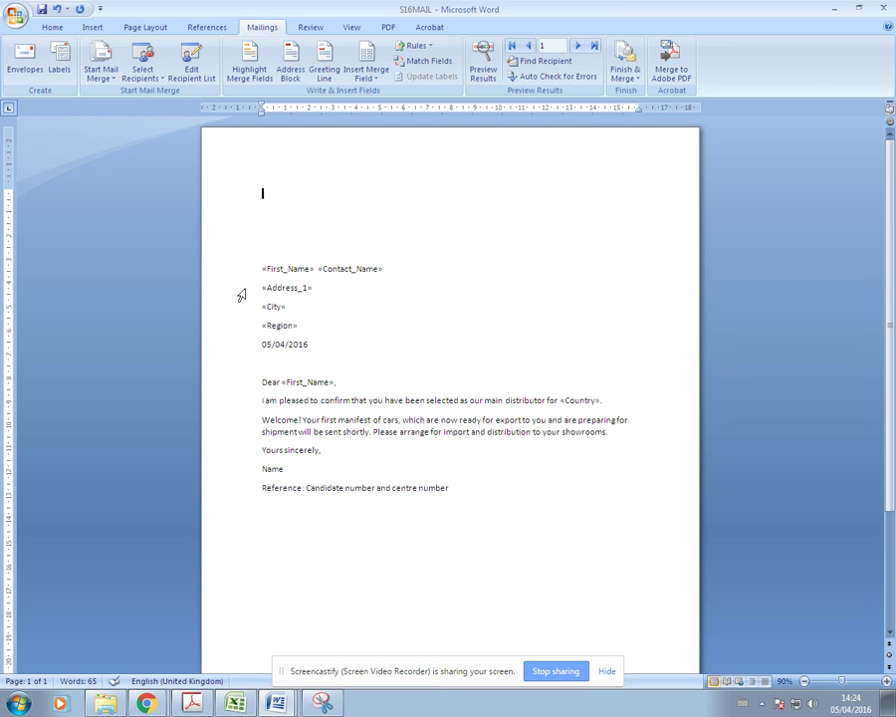
pyautogui.click(92, 27)
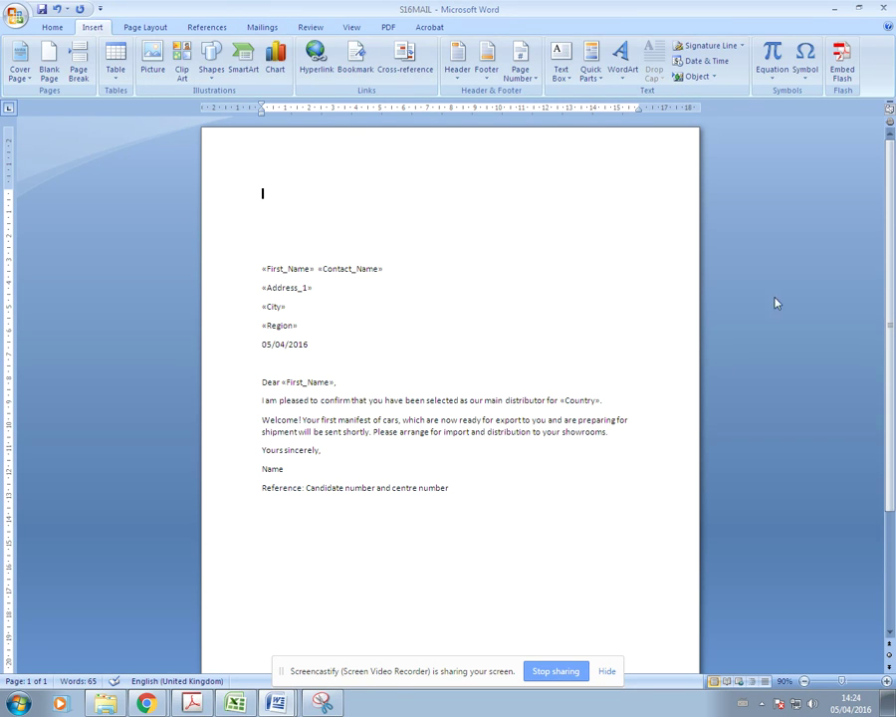
pyautogui.click(181, 61)
pyautogui.click(868, 138)
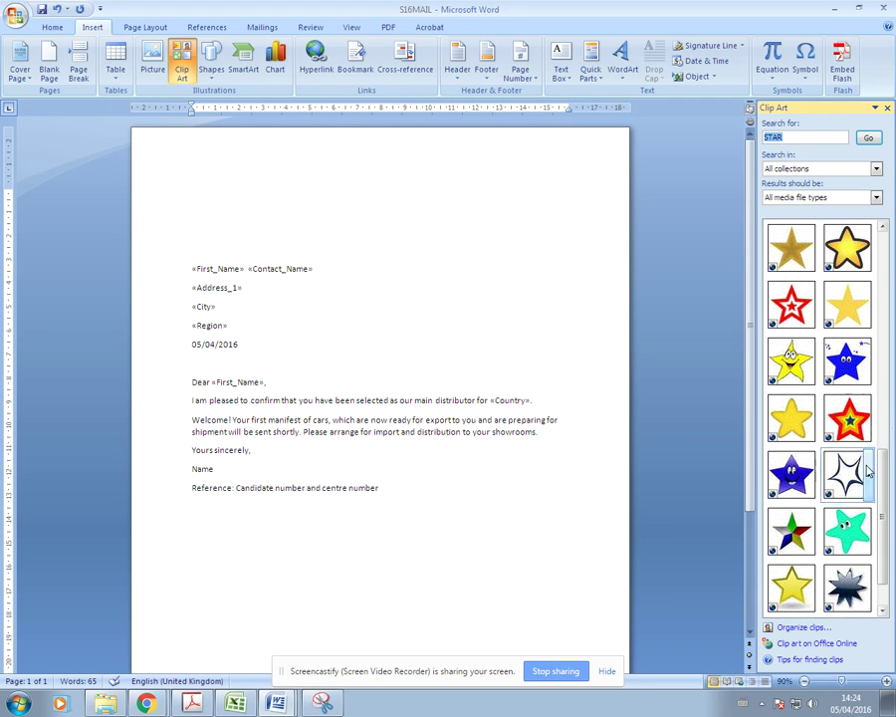
pyautogui.click(790, 588)
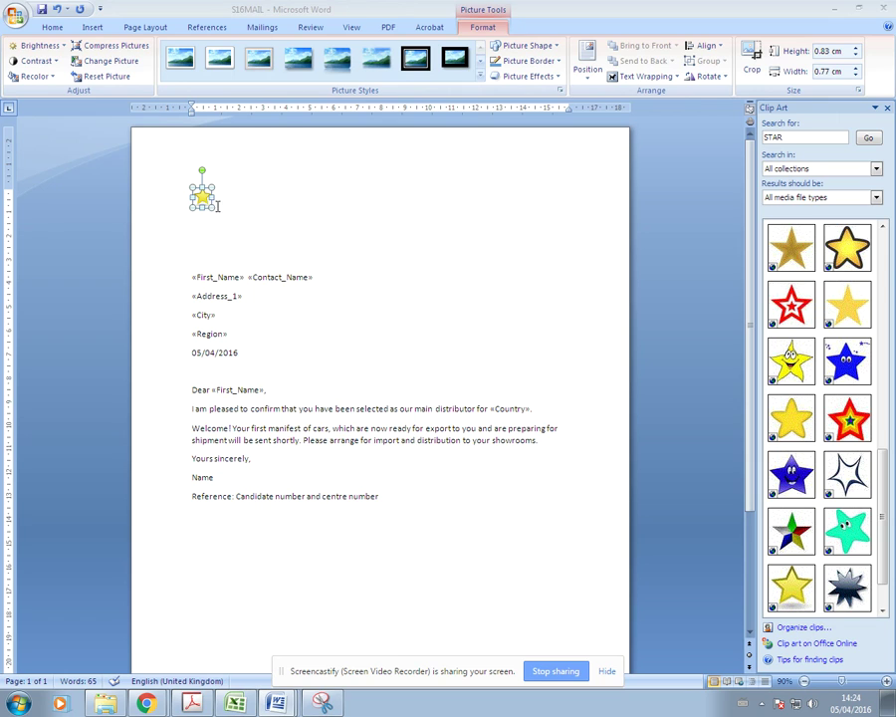
pyautogui.moveTo(212, 206); pyautogui.dragTo(242, 240)
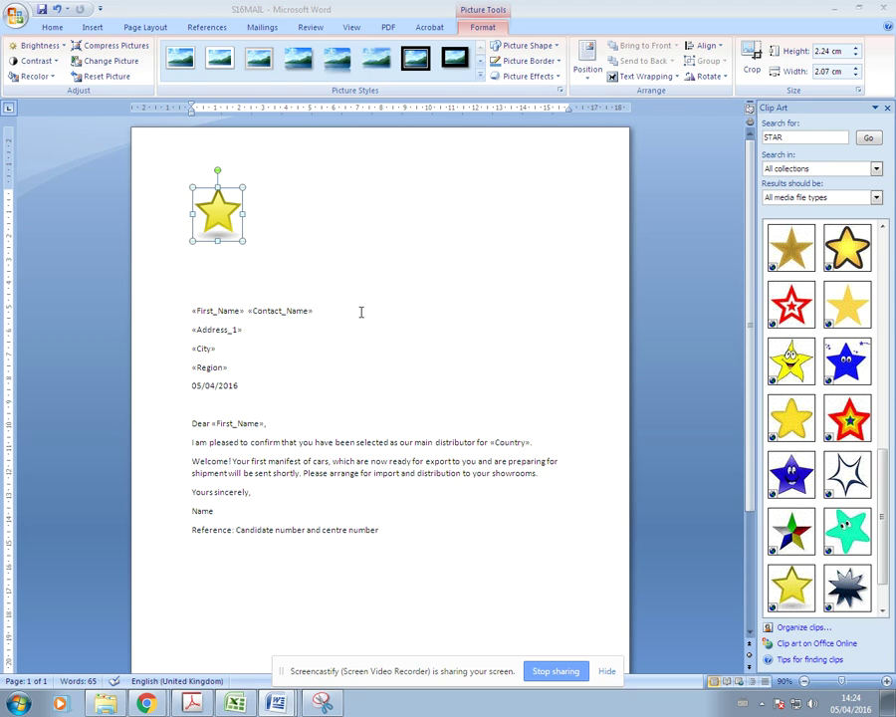
pyautogui.click(388, 282)
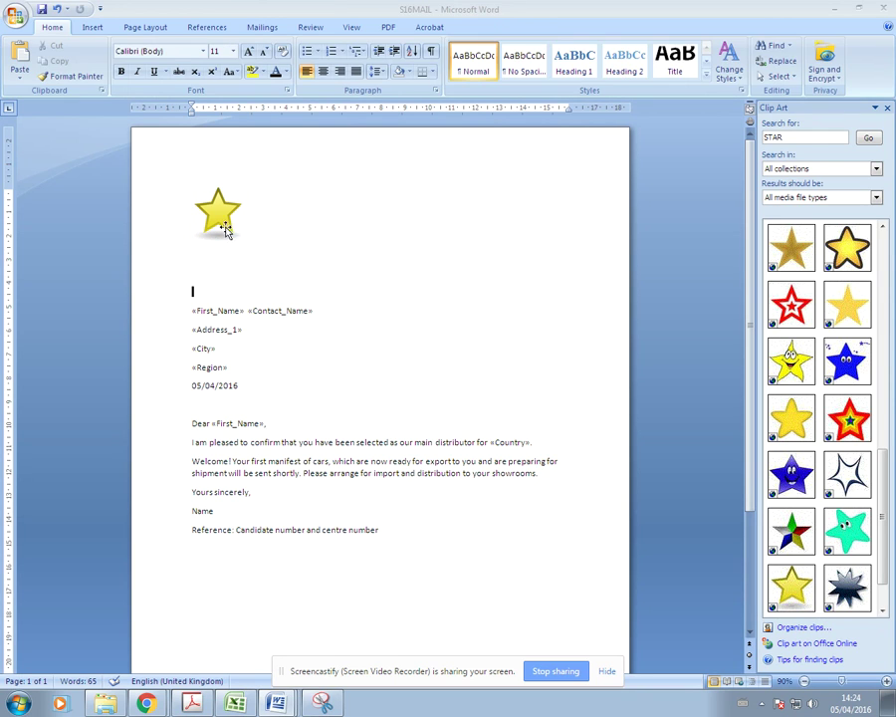
# Position the star logo at the top right of the page.
pyautogui.click(214, 223)
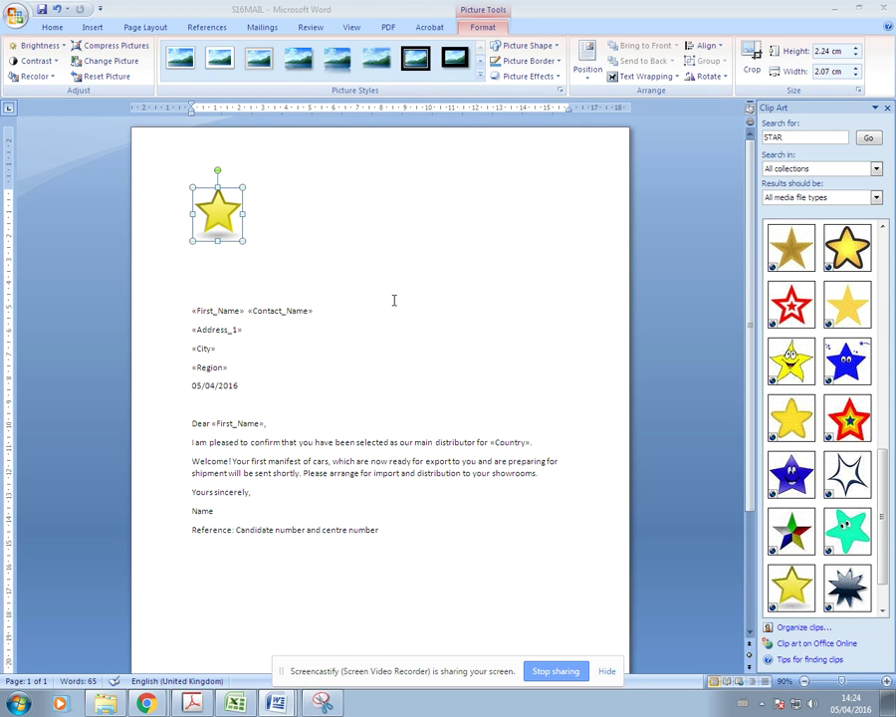
pyautogui.click(587, 62)
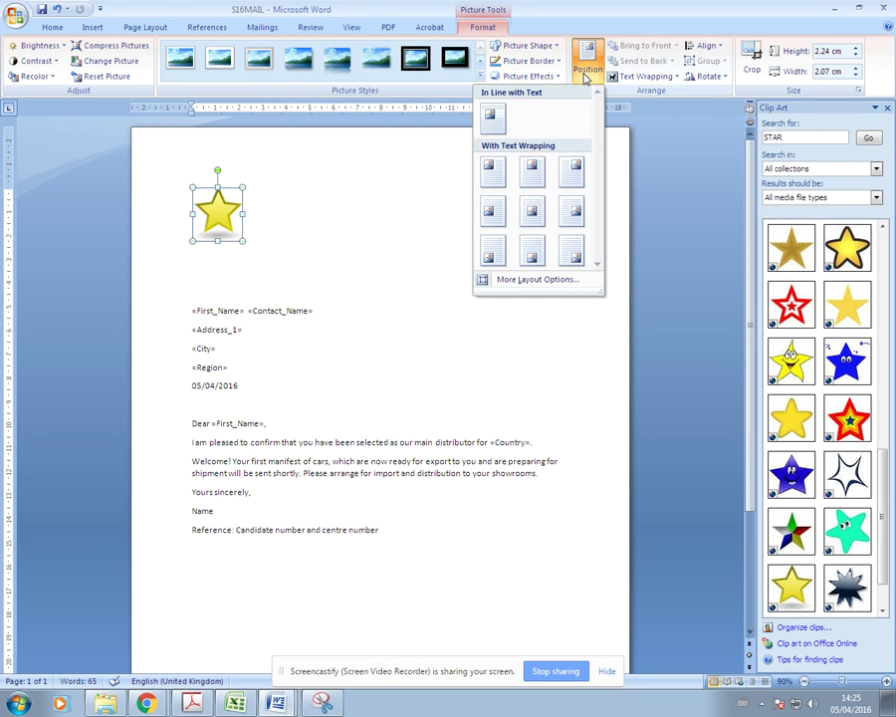
pyautogui.click(572, 181)
pyautogui.click(515, 291)
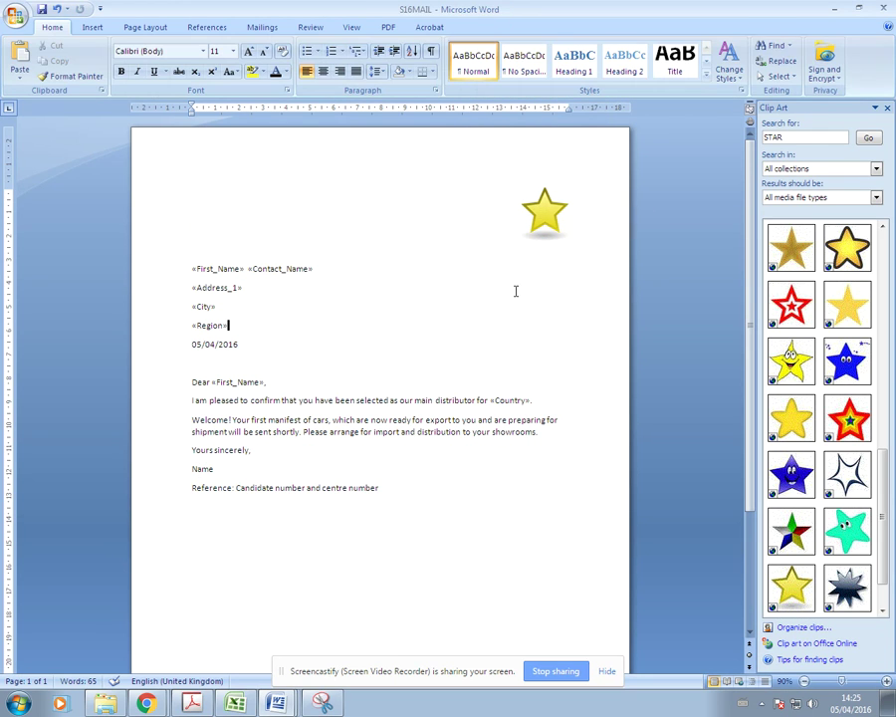
# Type 'Star Cars' on the top line and apply the Title style to it.
pyautogui.click(284, 224)
pyautogui.write('Star Cars')
pyautogui.click(156, 208)
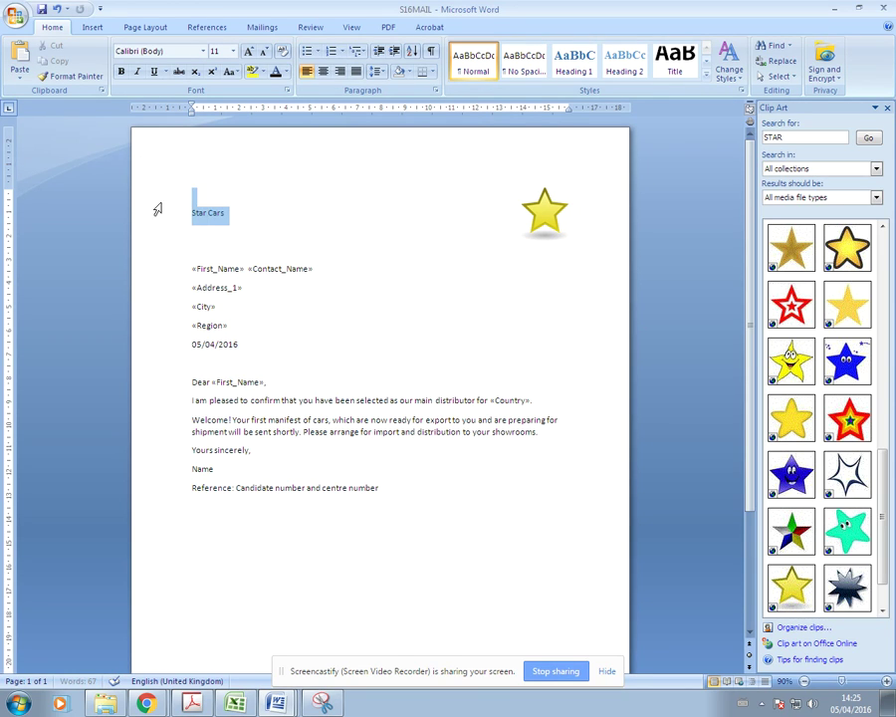
pyautogui.moveTo(228, 210); pyautogui.dragTo(203, 213)
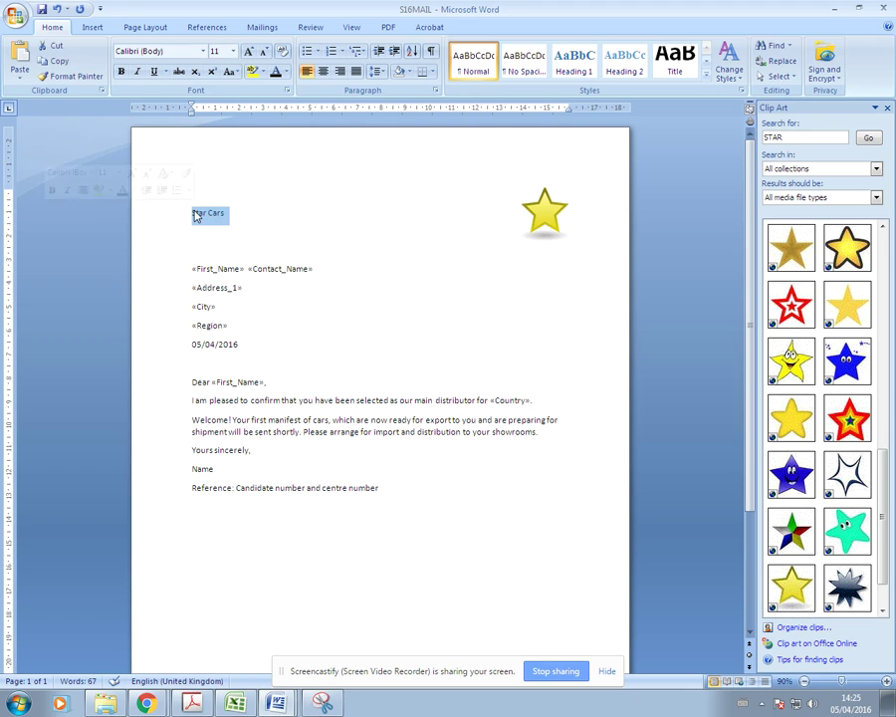
pyautogui.click(665, 68)
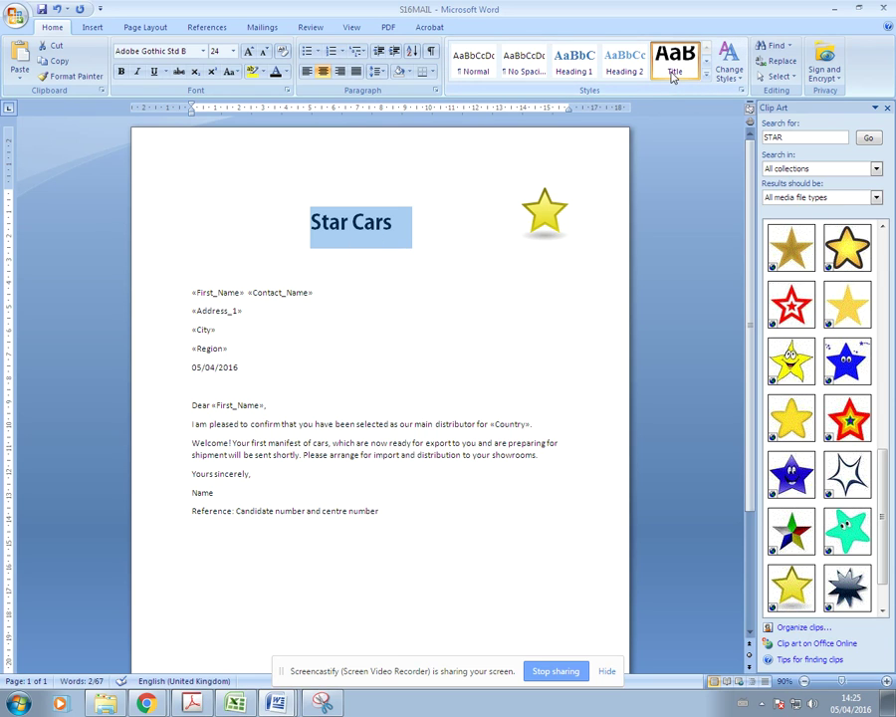
pyautogui.click(428, 336)
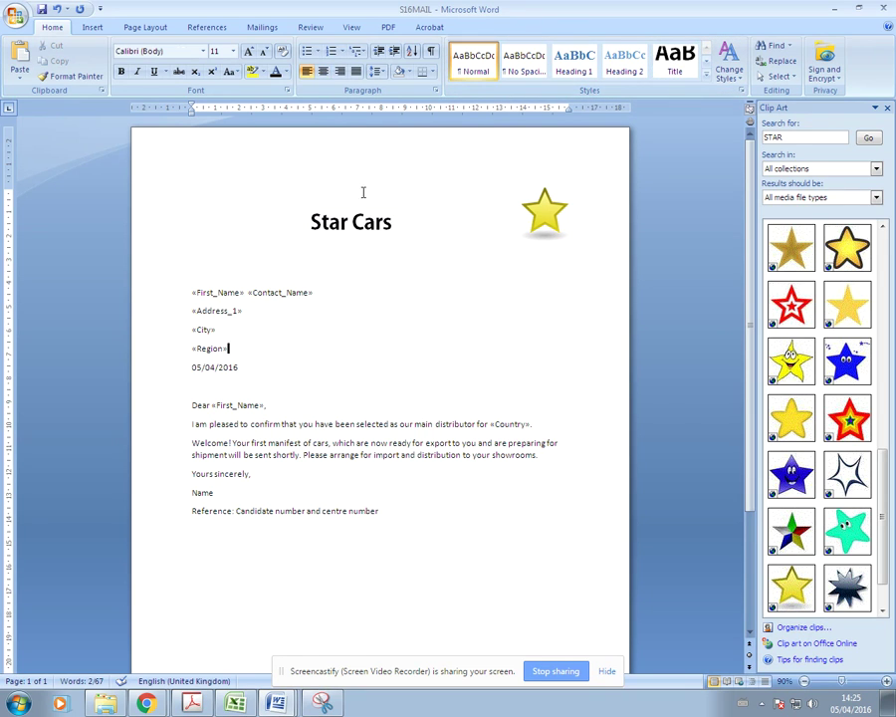
pyautogui.click(316, 708)
# Snip the star logo and paste a shrunken copy under 'Logo:' in S16EVIDENCE.
pyautogui.click(18, 40)
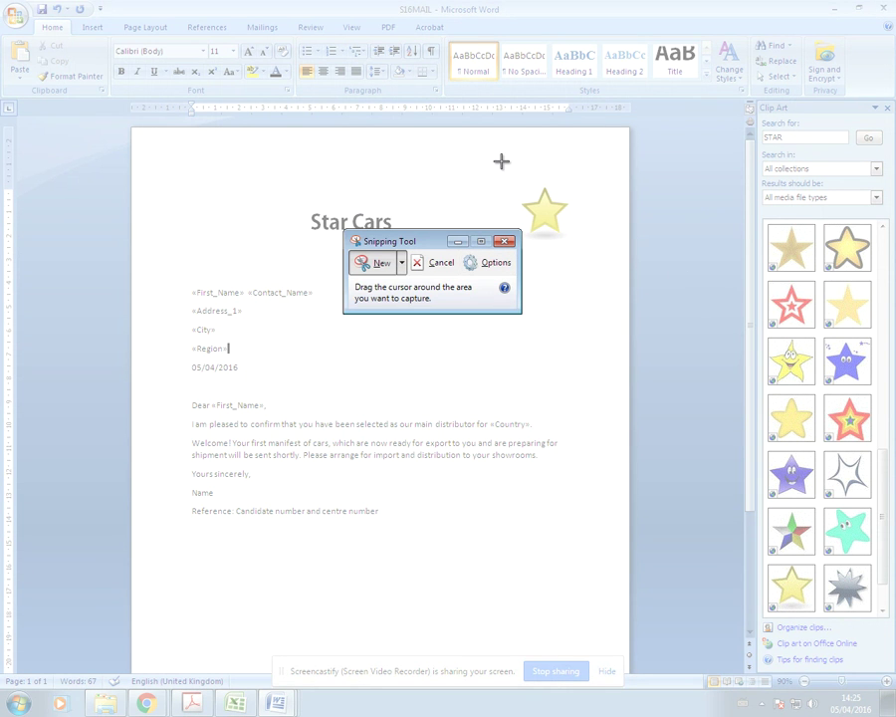
pyautogui.moveTo(493, 158); pyautogui.dragTo(605, 275)
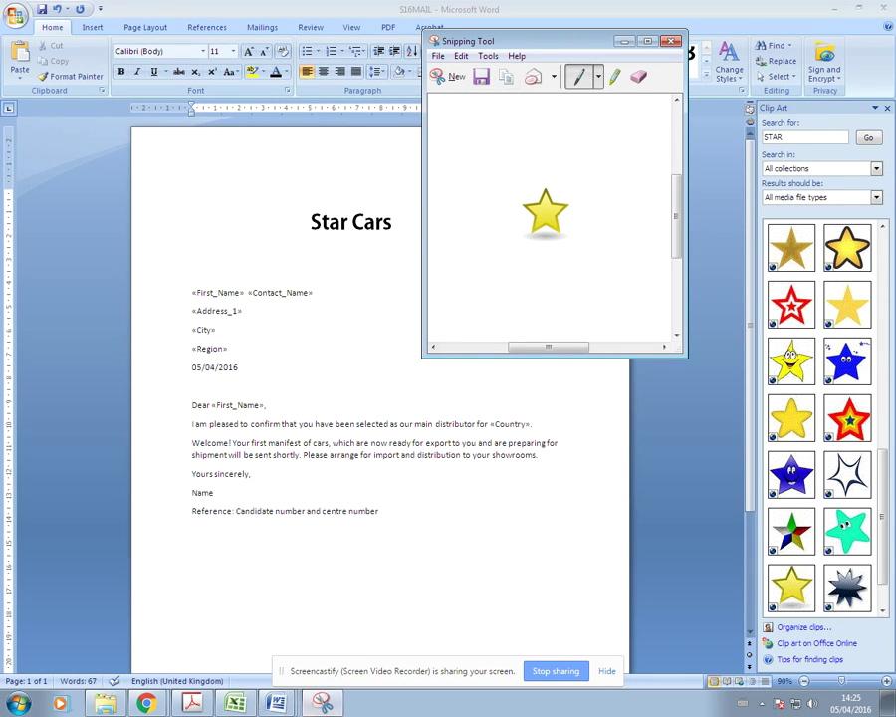
pyautogui.click(279, 705)
pyautogui.click(187, 624)
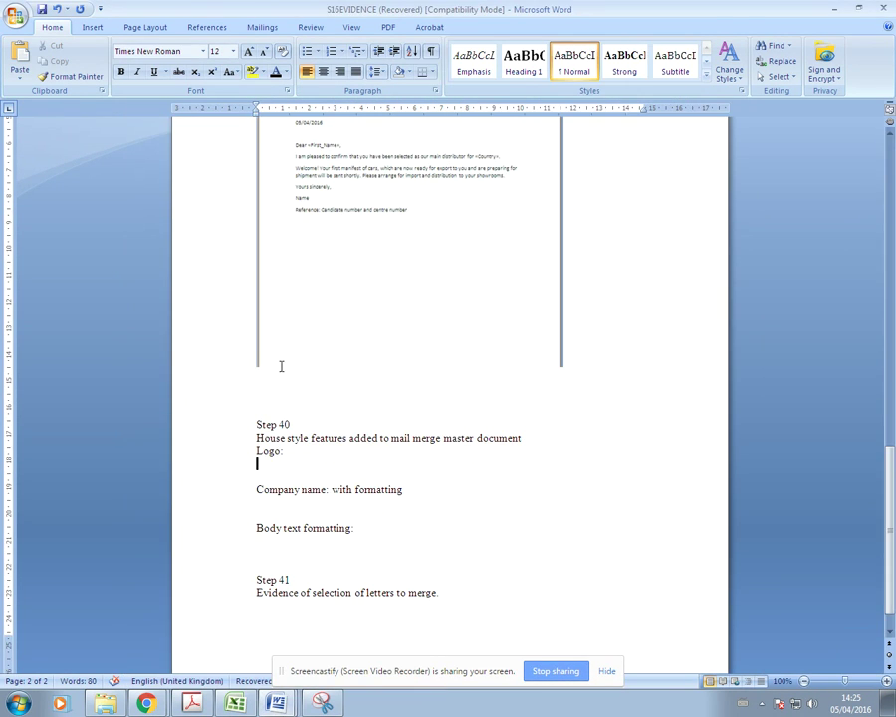
pyautogui.hotkey('ctrl', 'v')
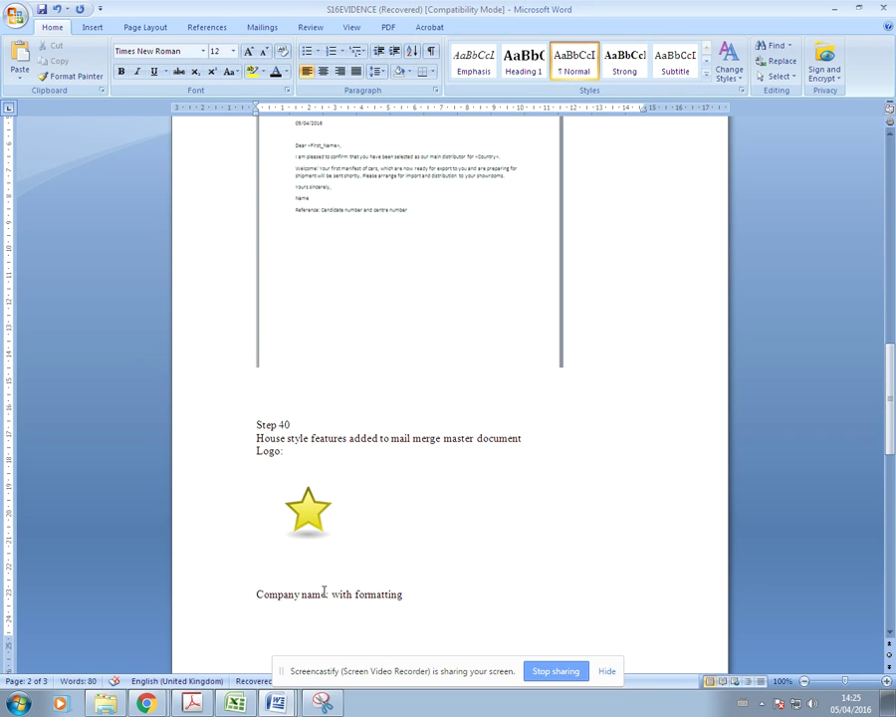
pyautogui.click(321, 516)
pyautogui.moveTo(363, 571); pyautogui.dragTo(326, 528)
pyautogui.click(282, 539)
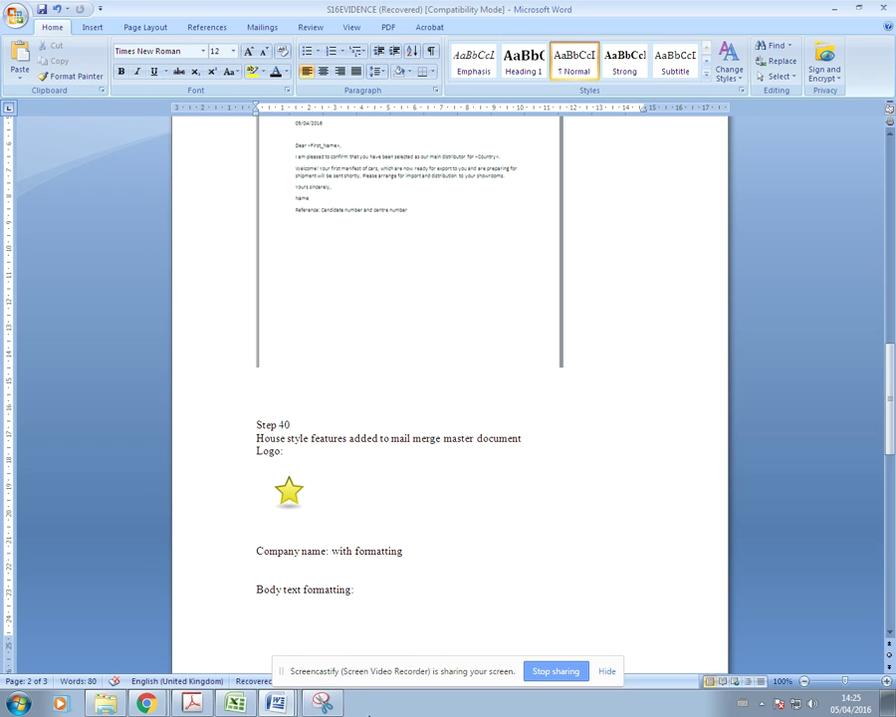
# Select the Star Cars heading and open its Title style settings (Adobe Gothic Std B, 24 pt, centred).
pyautogui.moveTo(277, 702)
pyautogui.click(240, 646)
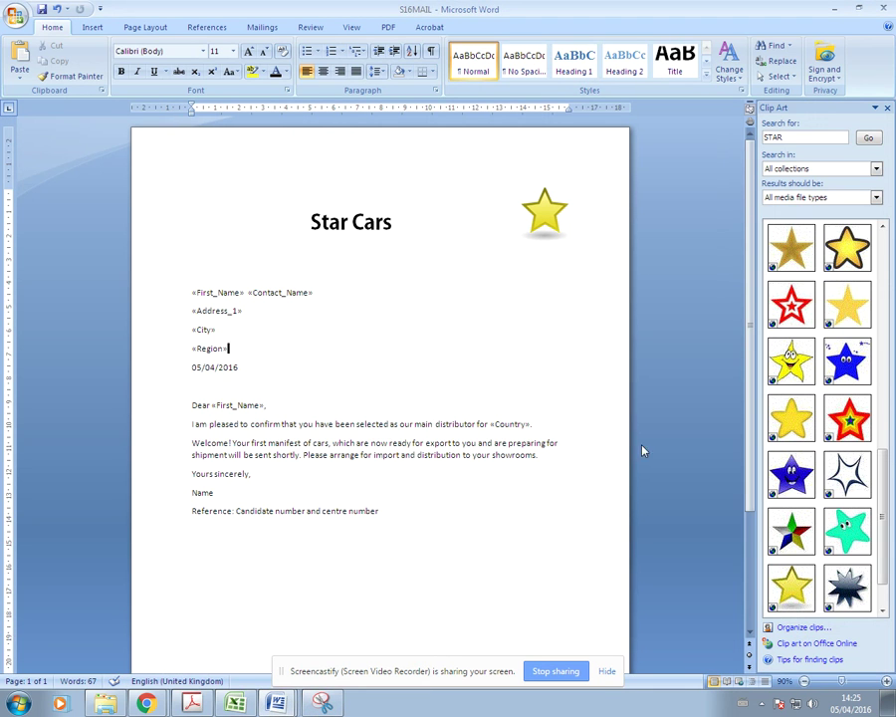
pyautogui.rightClick(676, 65)
pyautogui.click(545, 87)
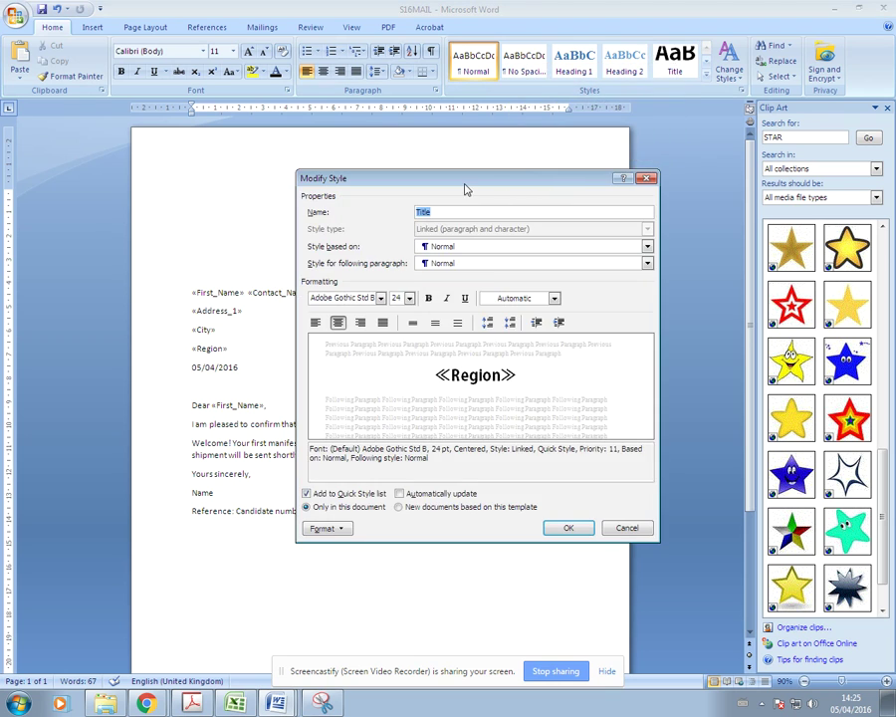
pyautogui.moveTo(464, 186); pyautogui.dragTo(415, 280)
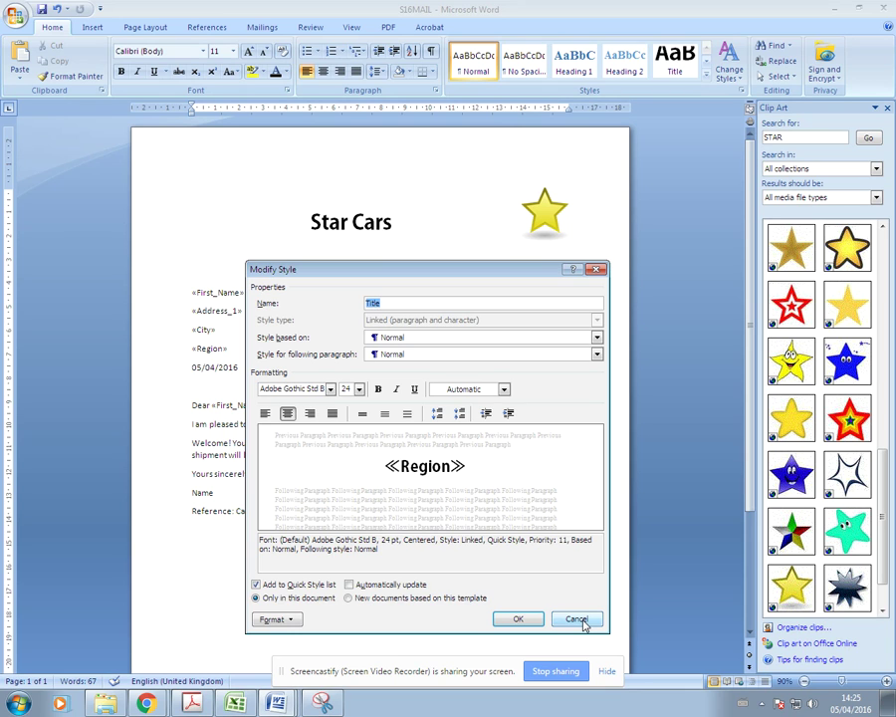
pyautogui.click(578, 620)
pyautogui.tripleClick(394, 226)
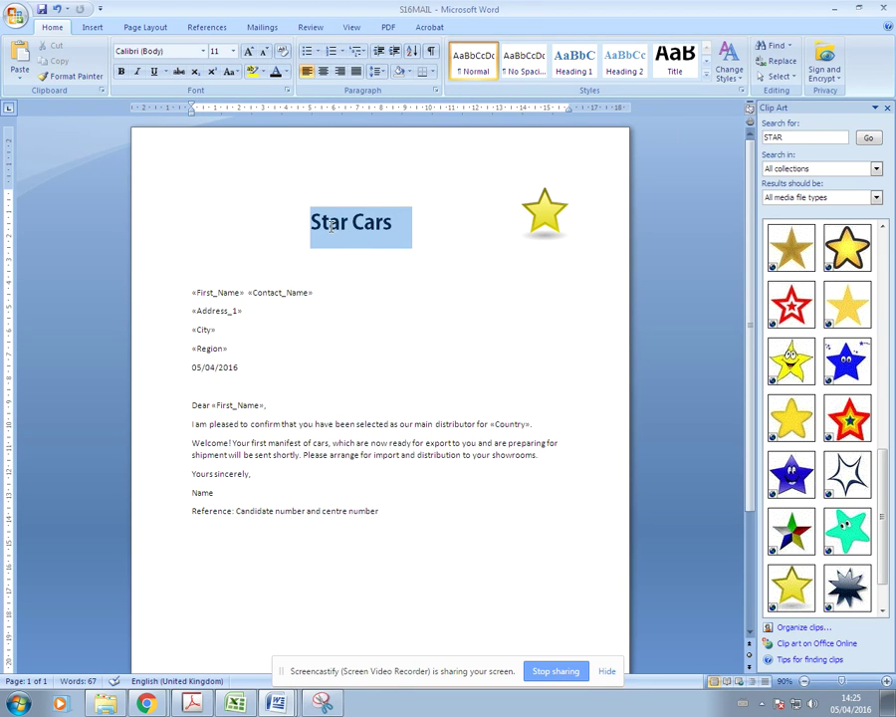
pyautogui.rightClick(674, 62)
pyautogui.click(566, 87)
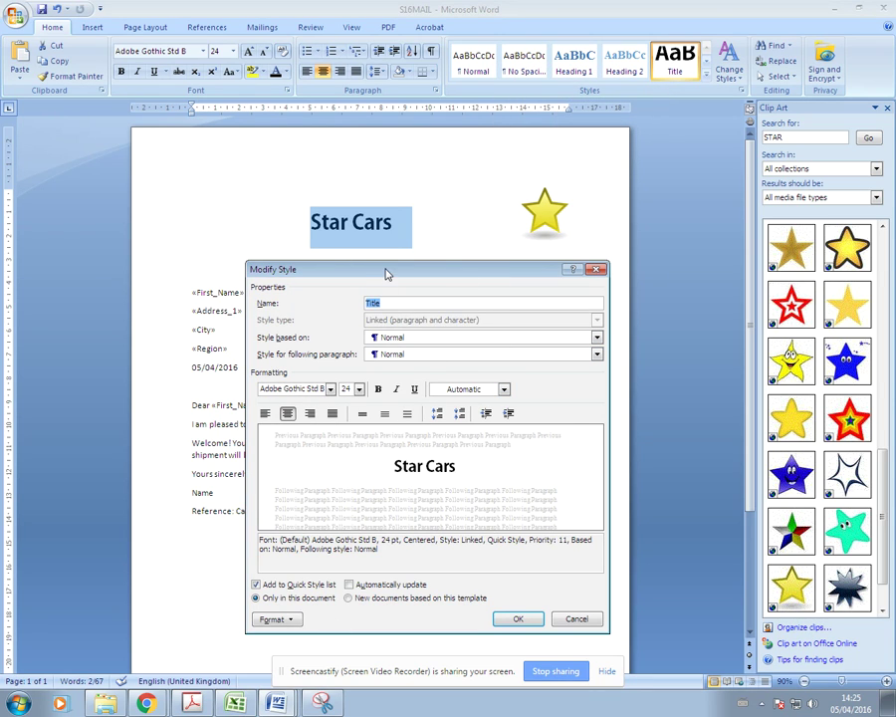
pyautogui.click(322, 703)
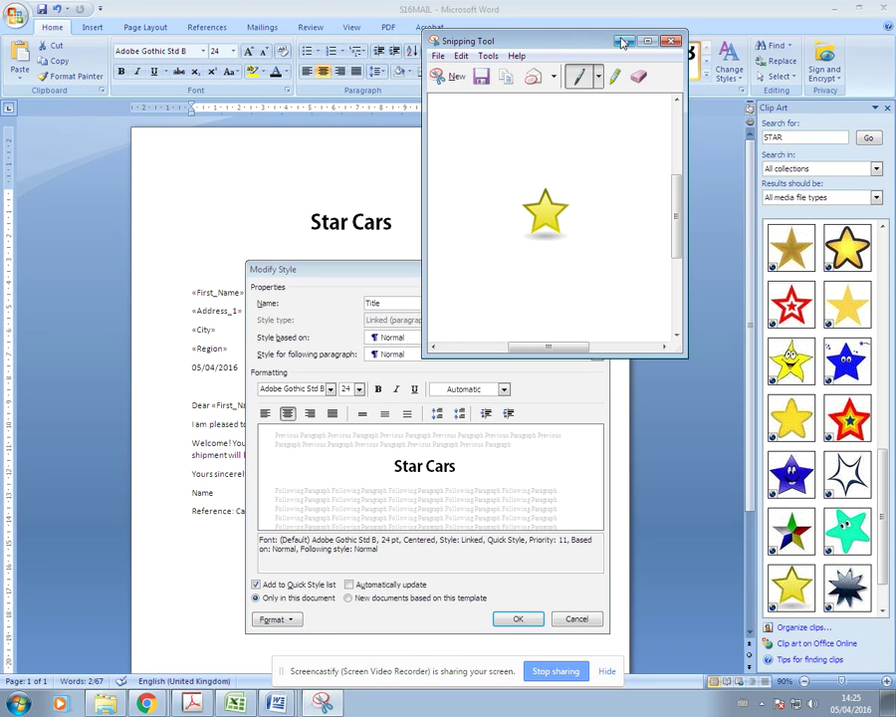
# Snip the letter with the Title style settings, then confirm the Modify Style dialog with OK.
pyautogui.click(449, 77)
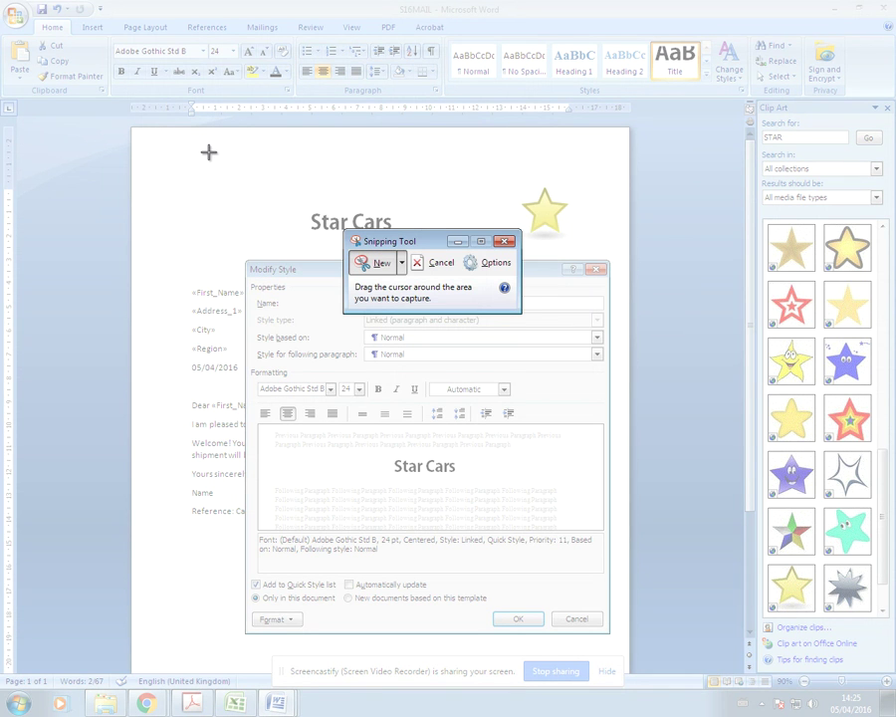
pyautogui.moveTo(228, 141); pyautogui.dragTo(632, 640)
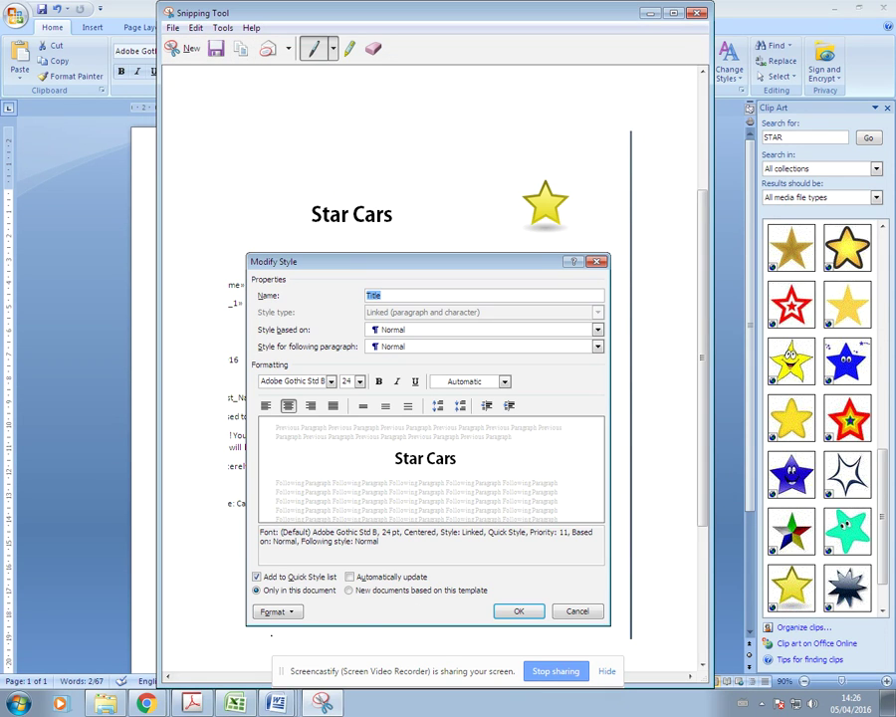
pyautogui.moveTo(279, 701)
pyautogui.click(263, 655)
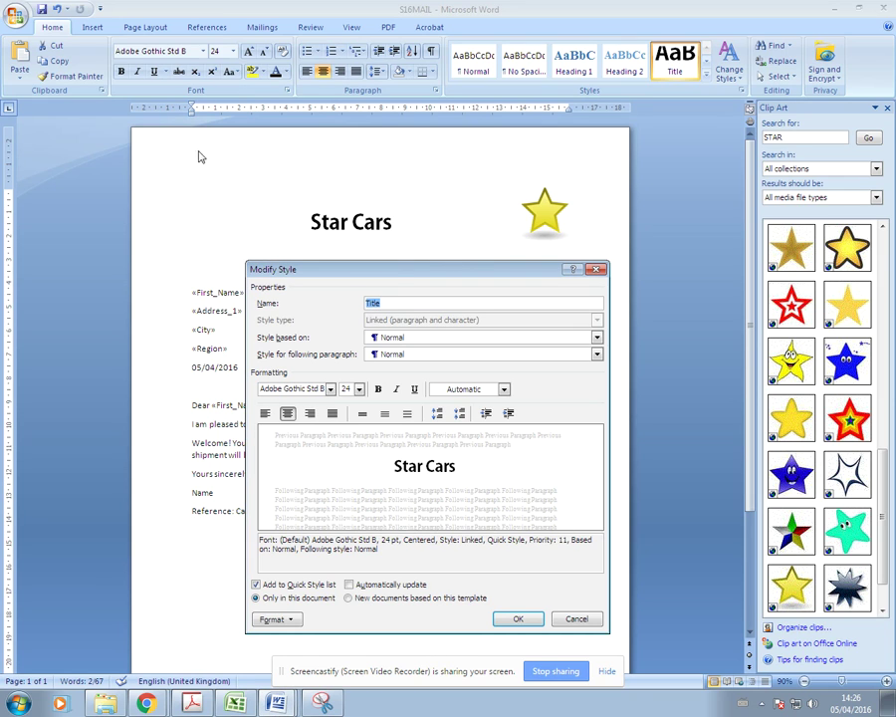
pyautogui.click(520, 620)
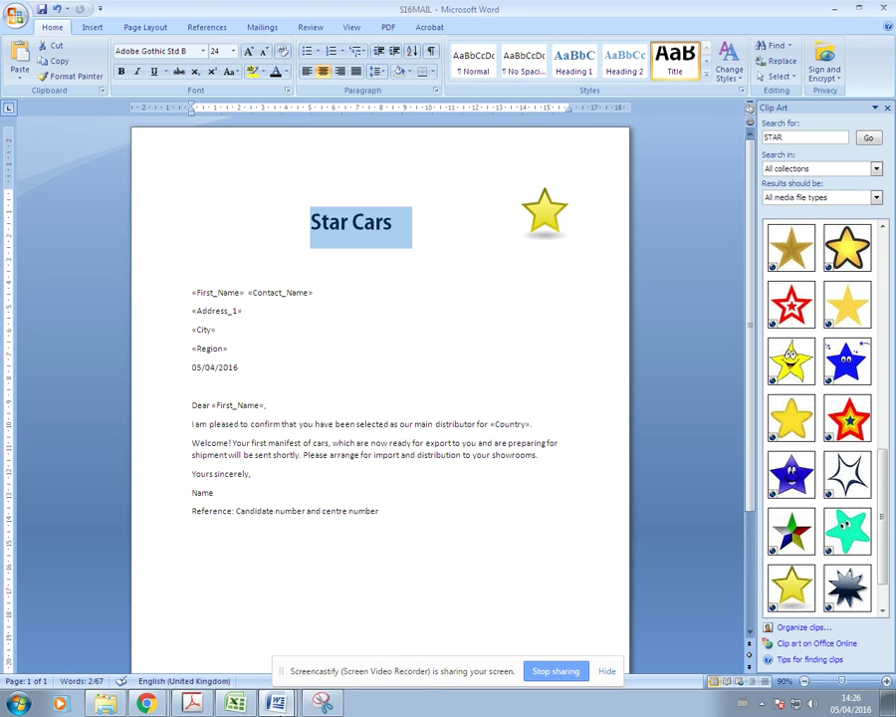
pyautogui.click(277, 703)
# Paste the Title style snip under 'Company name: with formatting' in S16EVIDENCE and shrink it.
pyautogui.click(199, 619)
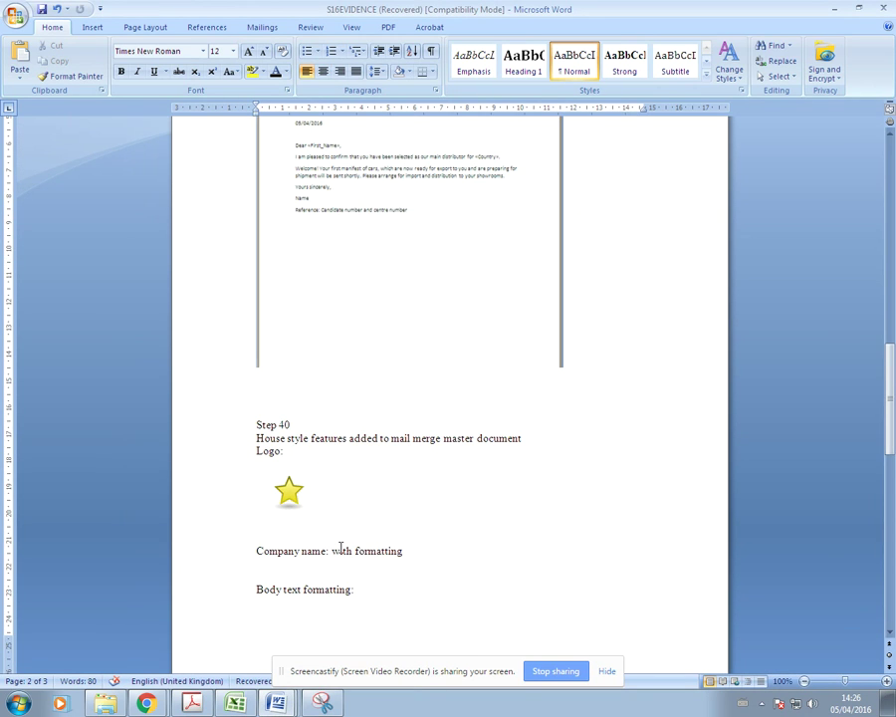
pyautogui.hotkey('ctrl', 'v')
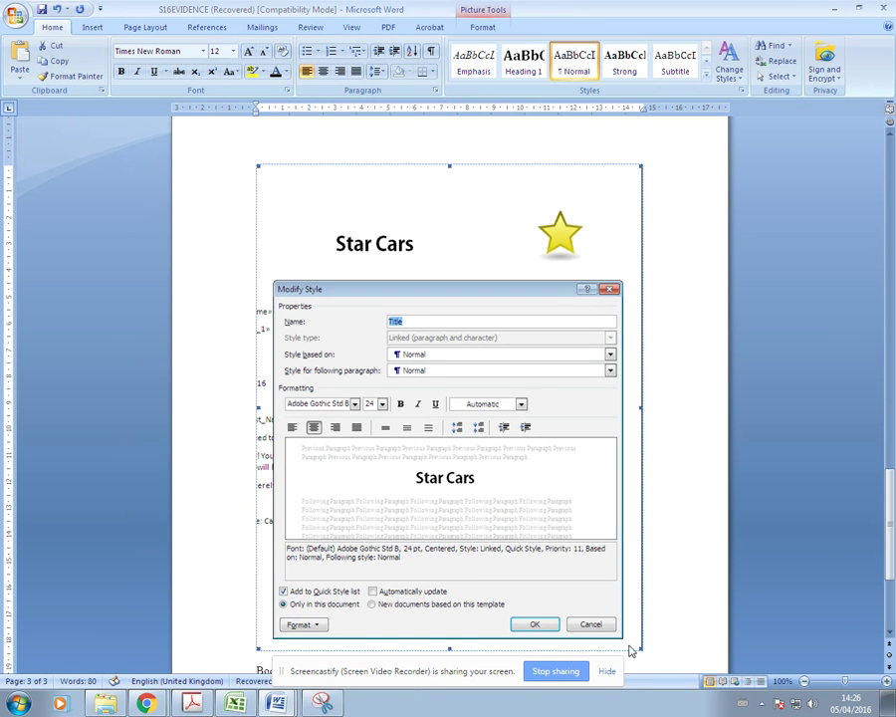
pyautogui.moveTo(642, 649); pyautogui.dragTo(570, 516)
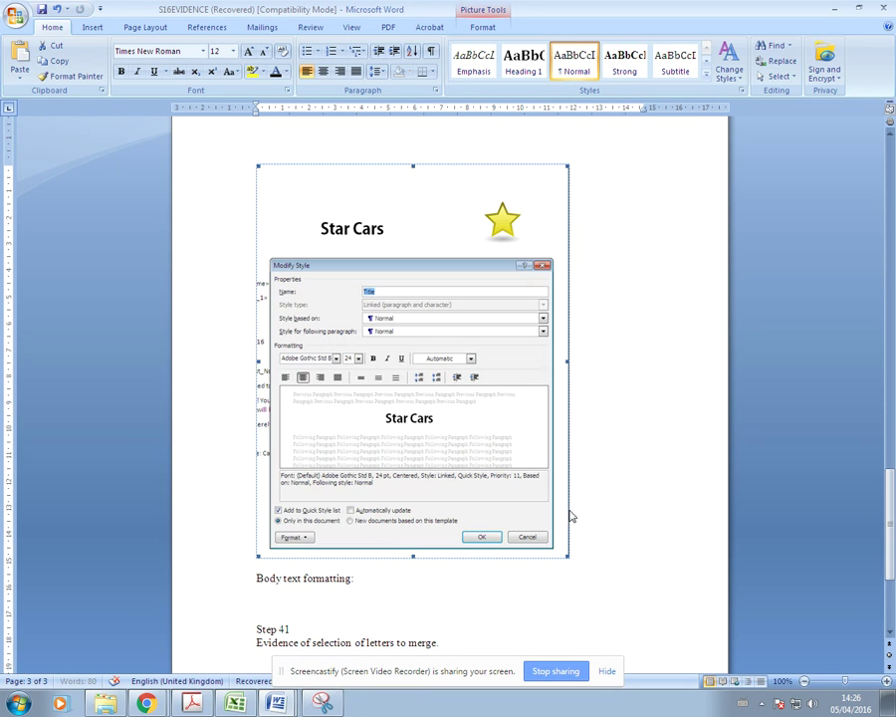
pyautogui.click(632, 586)
pyautogui.scroll(-3, 333, 406)
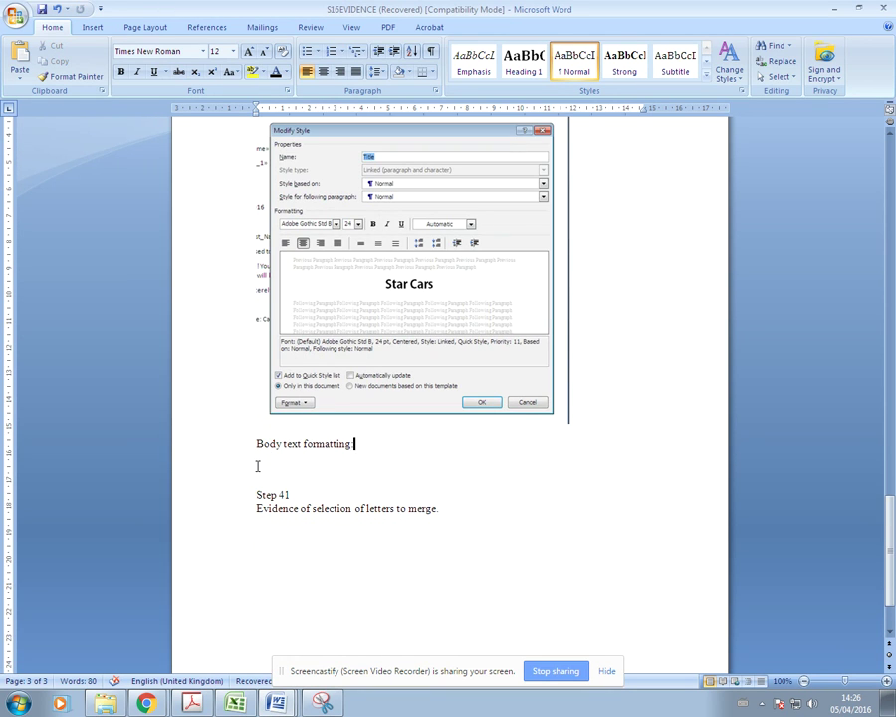
# Select the letter body and open Body Text style settings (Adobe Myungjo Std M 10 pt, justified, 1.5 lines).
pyautogui.moveTo(277, 703)
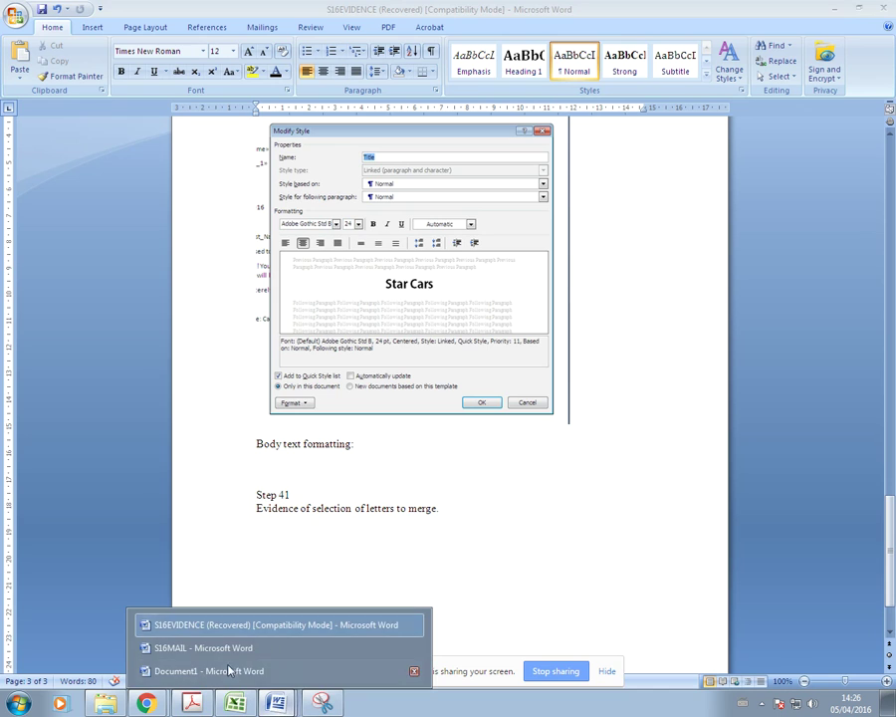
pyautogui.click(213, 649)
pyautogui.click(266, 361)
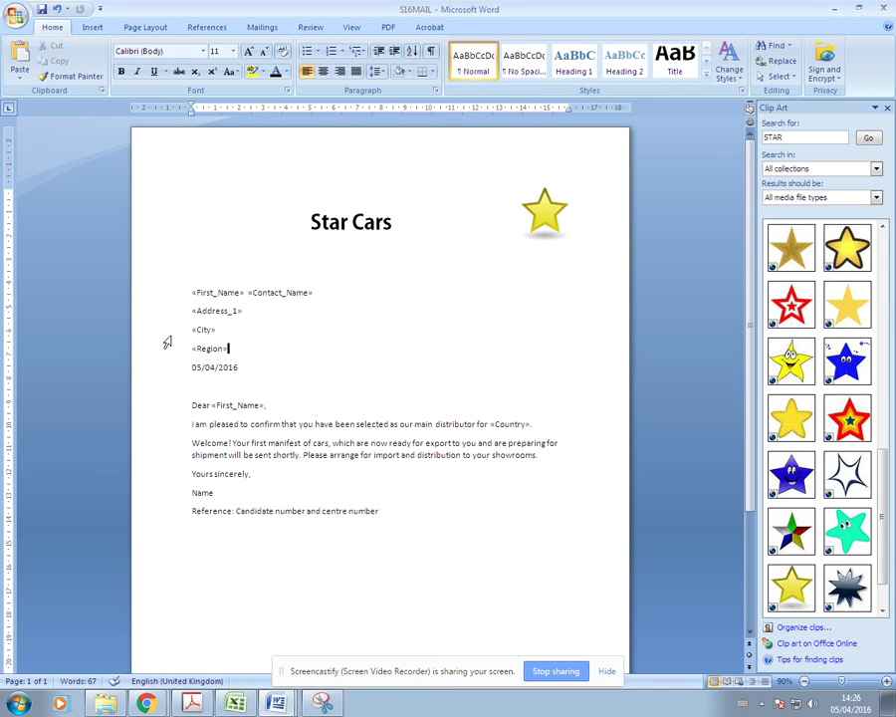
pyautogui.moveTo(190, 291); pyautogui.dragTo(397, 513)
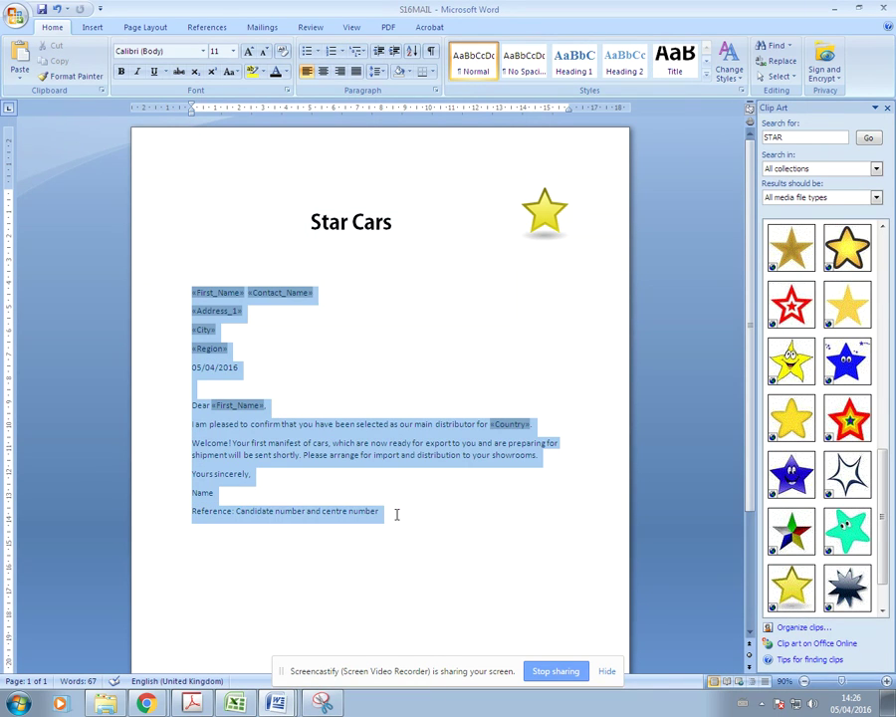
pyautogui.click(706, 77)
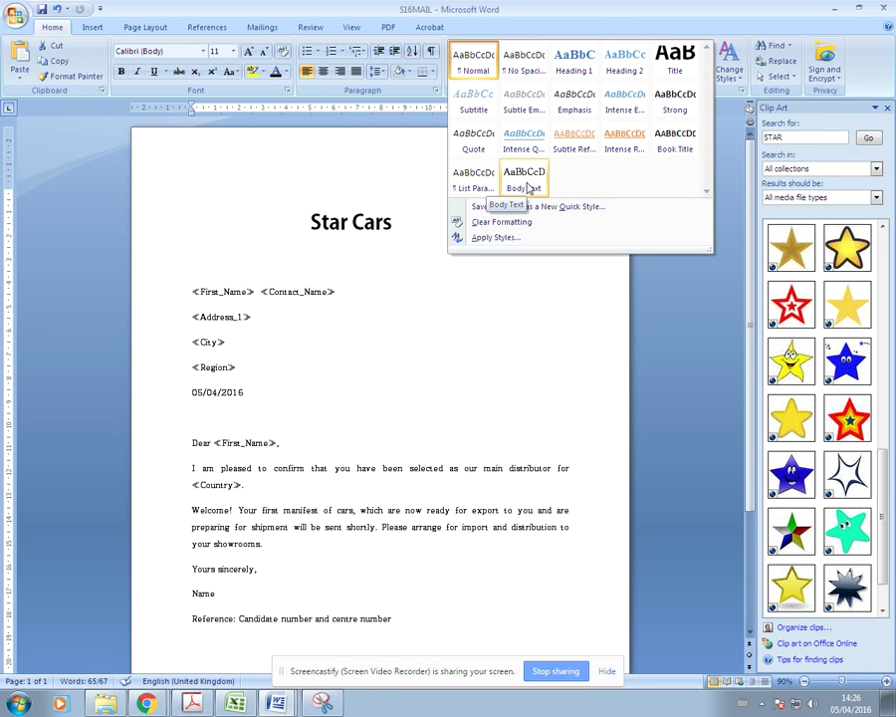
pyautogui.rightClick(528, 186)
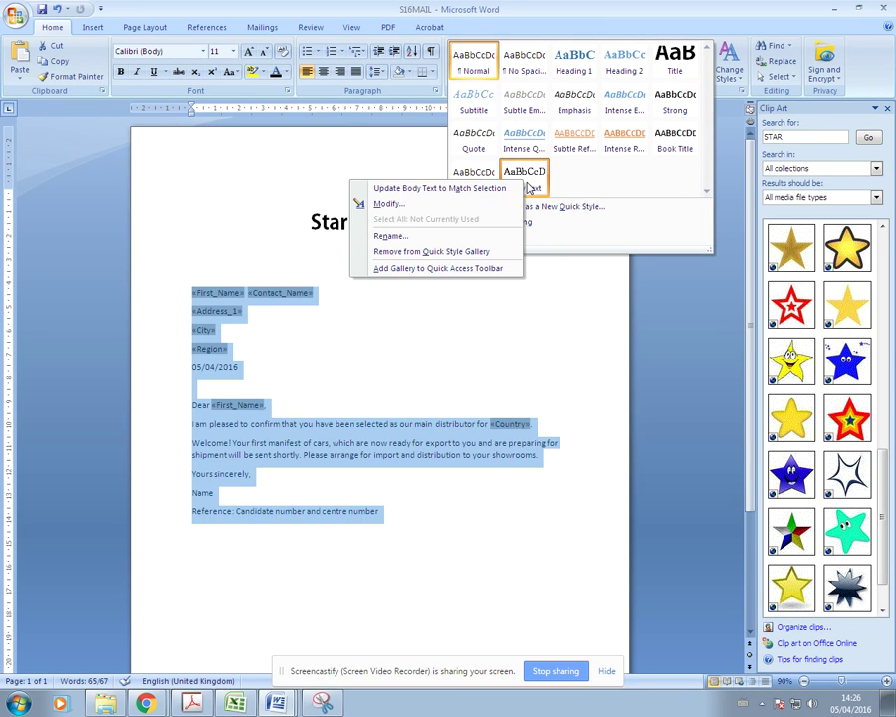
pyautogui.click(409, 201)
pyautogui.moveTo(426, 269); pyautogui.dragTo(454, 263)
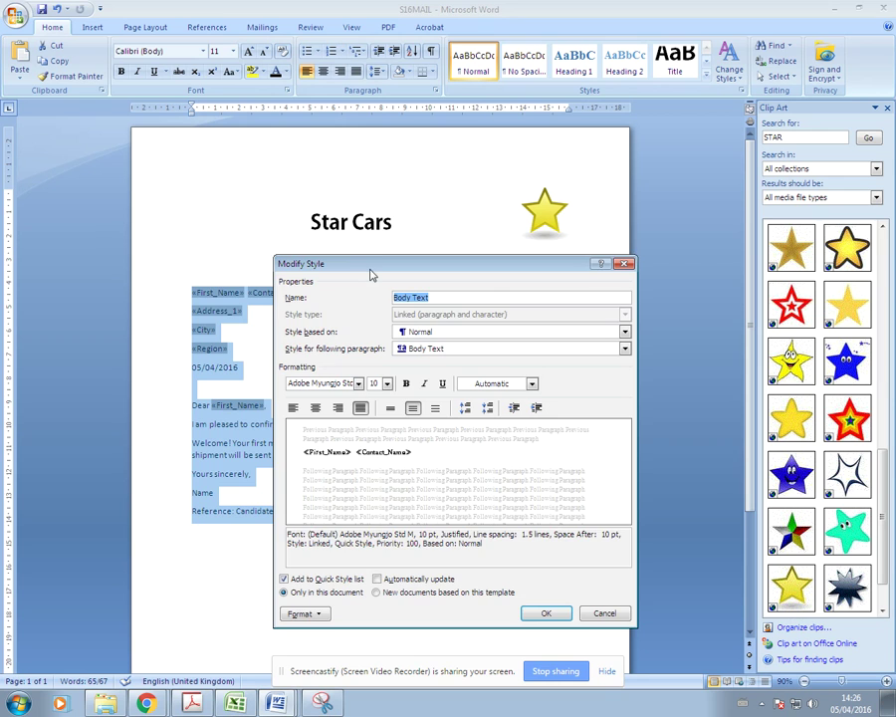
pyautogui.moveTo(370, 272); pyautogui.dragTo(418, 266)
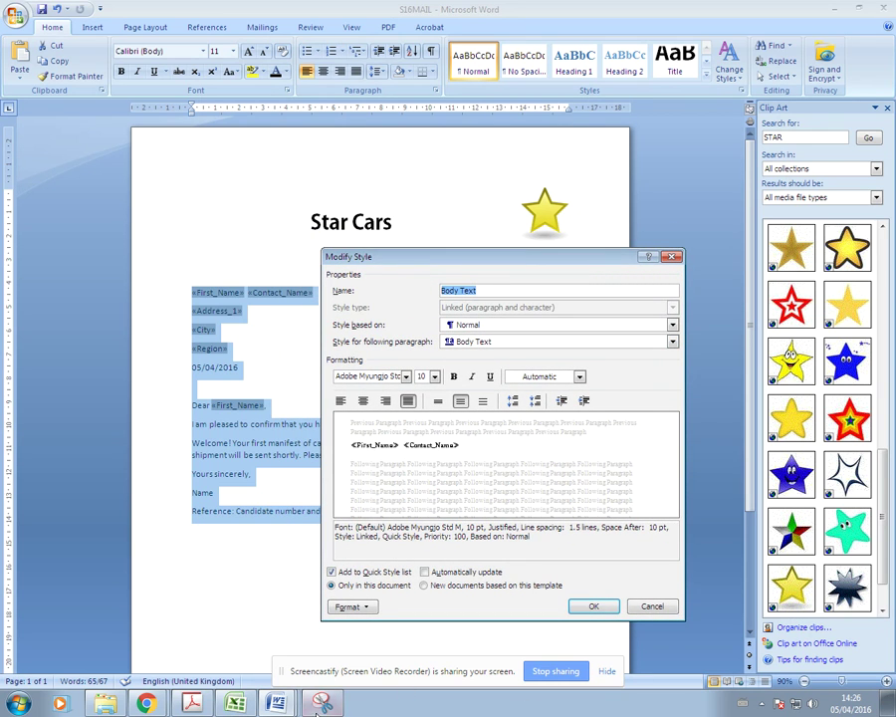
pyautogui.hotkey('alt', 'Tab')
# Snip the letter with the Body Text style settings, then close the dialog with OK in S16MAIL.
pyautogui.click(187, 50)
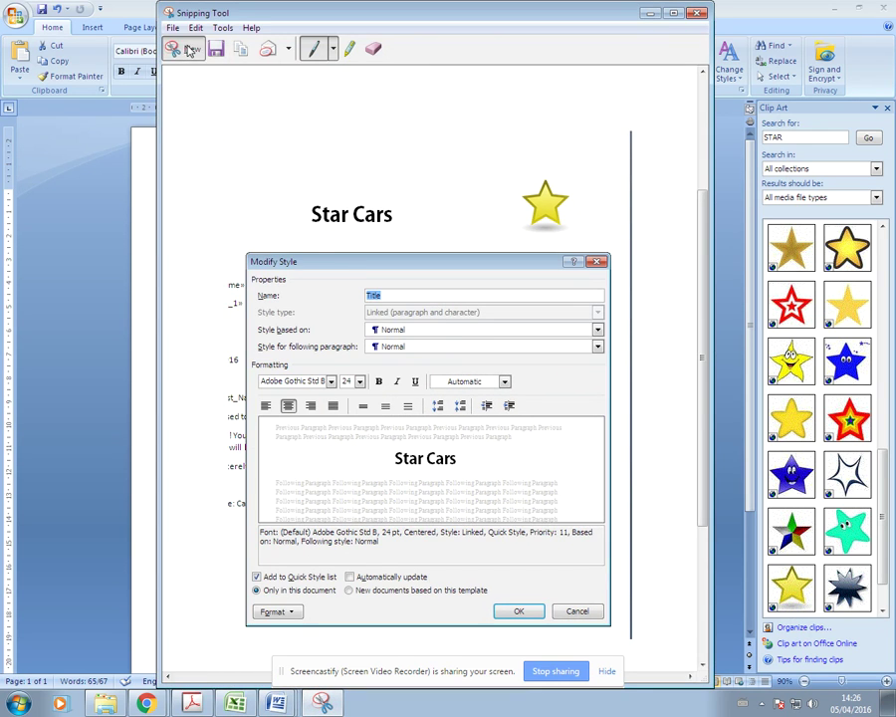
pyautogui.moveTo(177, 146); pyautogui.dragTo(697, 633)
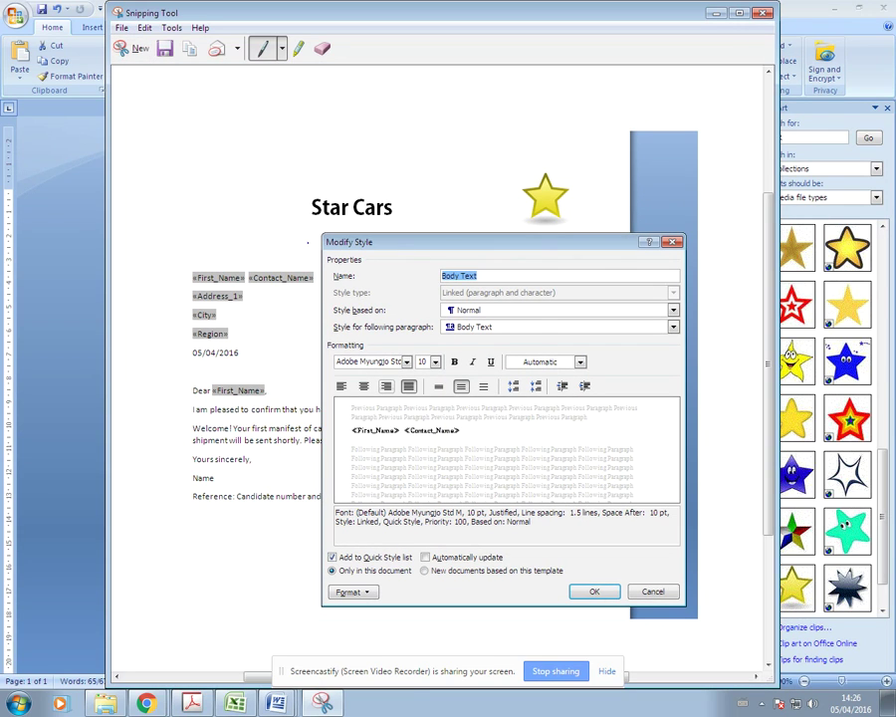
pyautogui.click(277, 703)
pyautogui.click(201, 647)
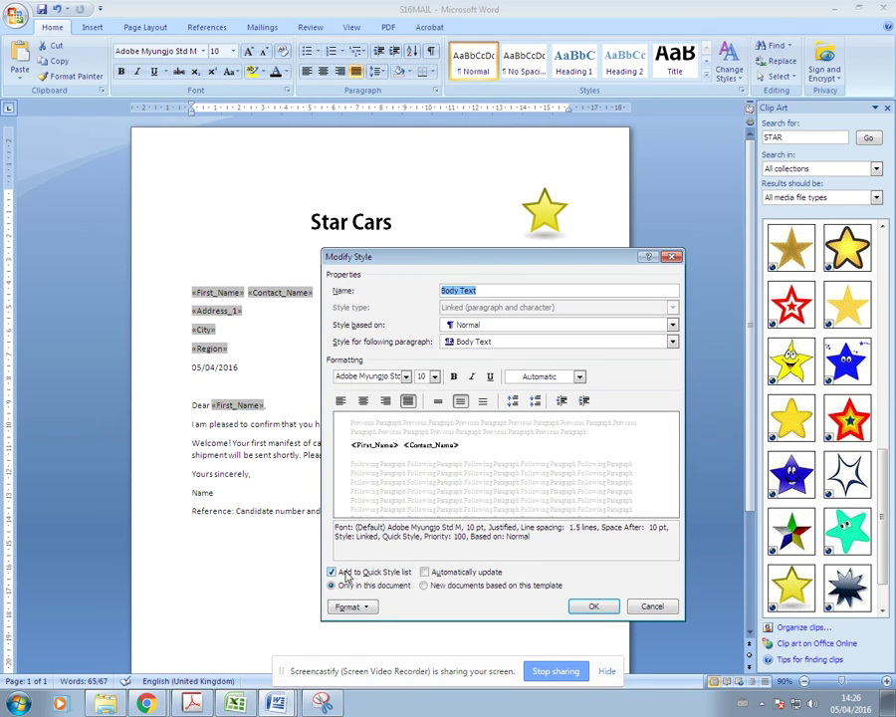
pyautogui.click(596, 609)
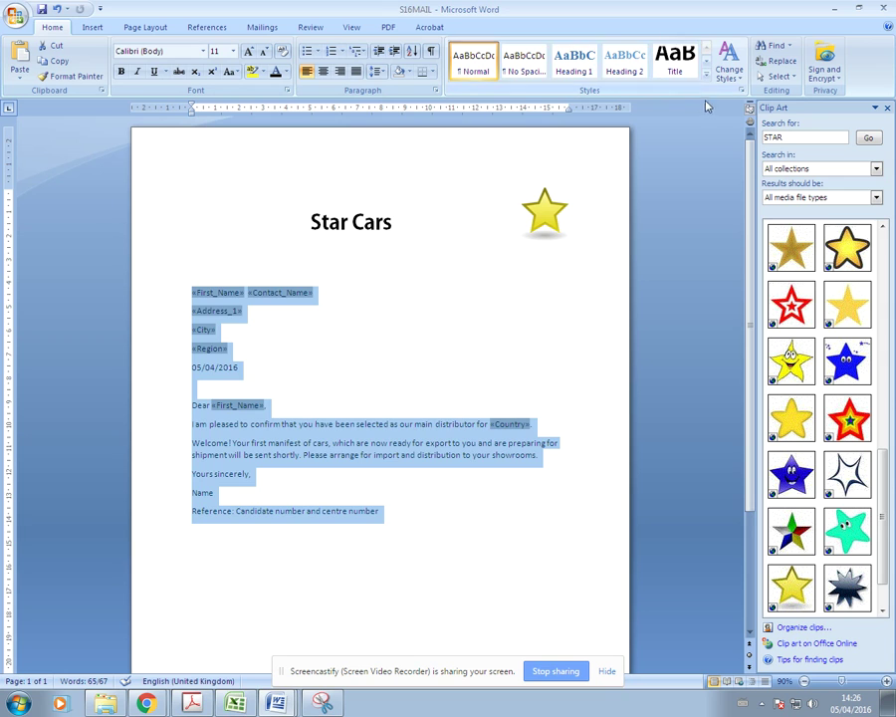
# Apply the Body Text quick style to the selected letter body, then return to S16EVIDENCE.
pyautogui.click(706, 75)
pyautogui.click(578, 180)
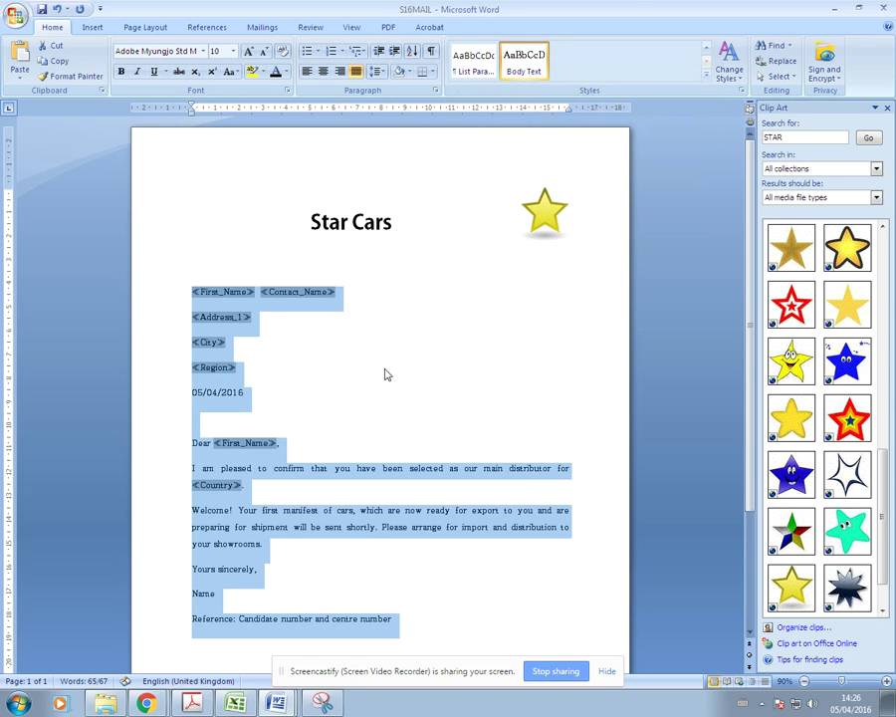
pyautogui.click(358, 414)
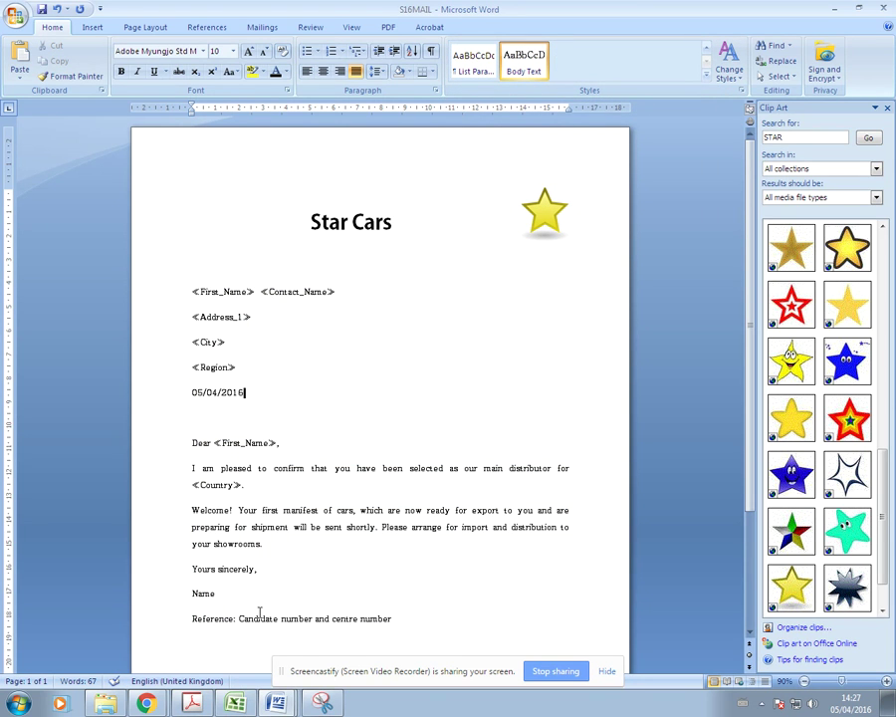
pyautogui.click(276, 703)
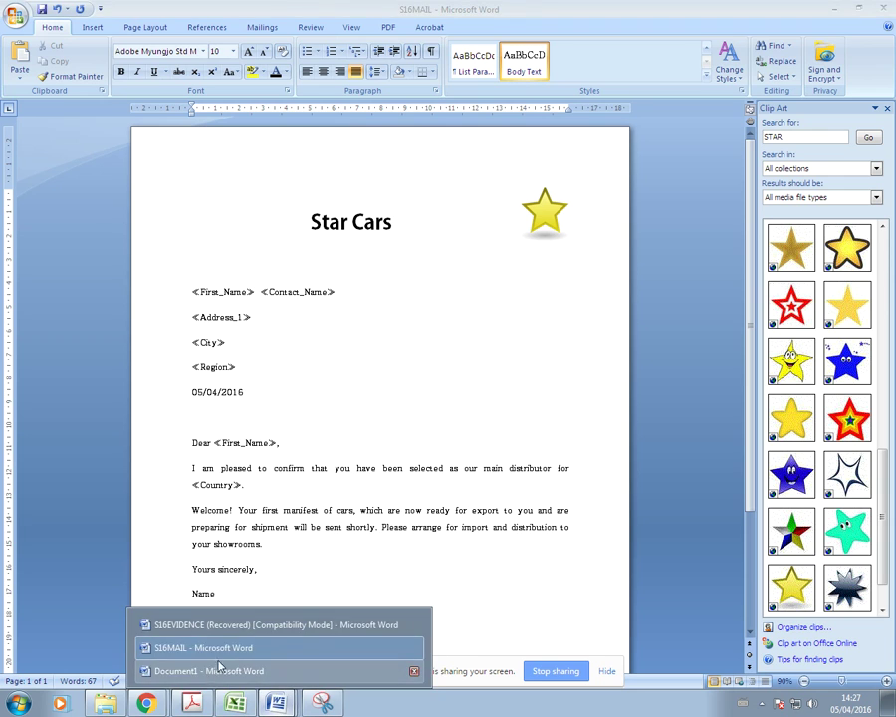
pyautogui.click(239, 624)
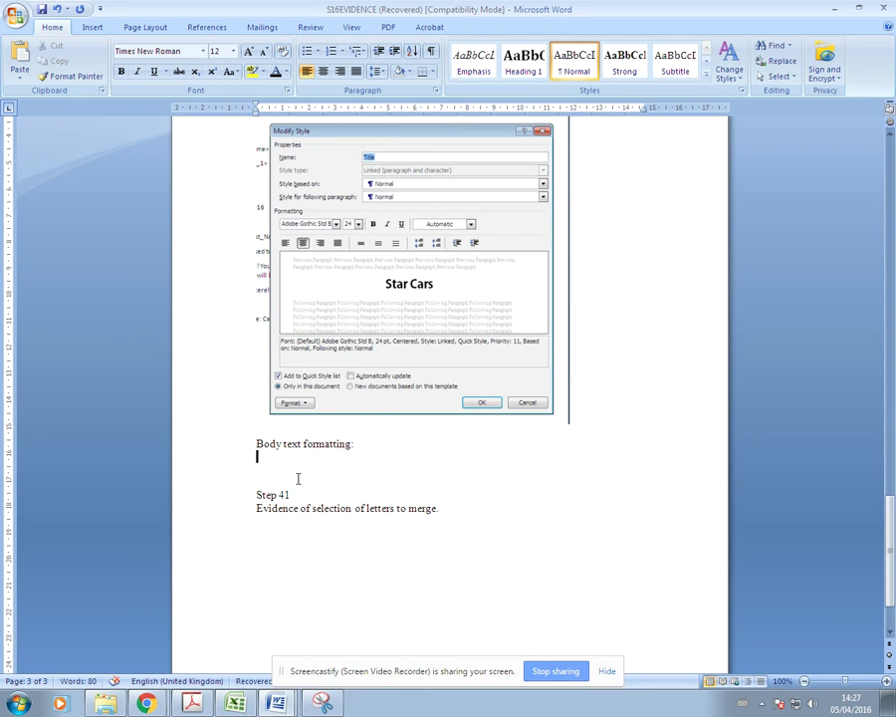
# Paste the Body Text style snip under 'Body text formatting:' and shrink it.
pyautogui.hotkey('ctrl', 'v')
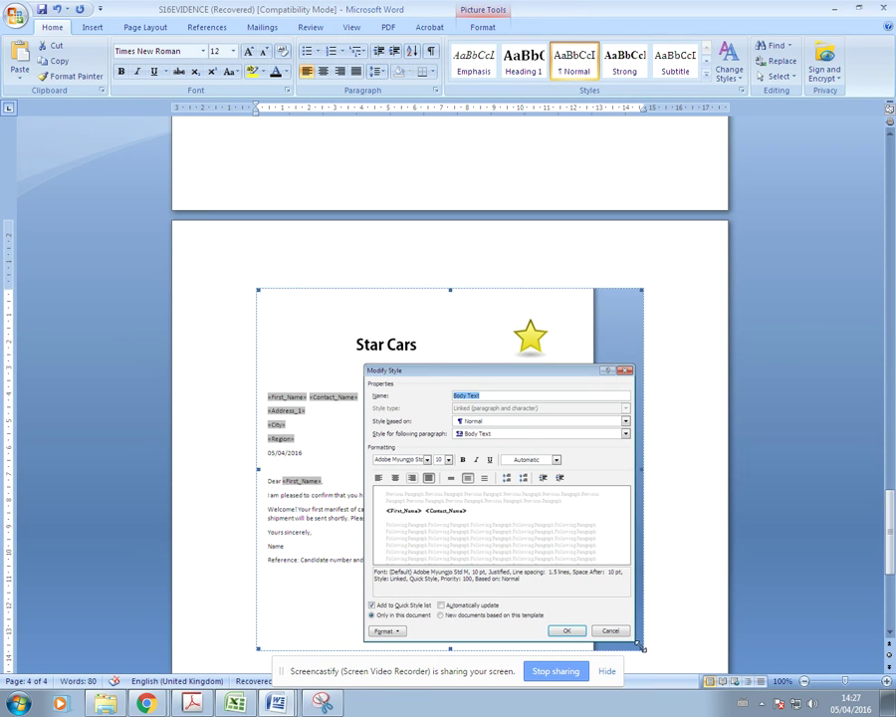
pyautogui.moveTo(642, 648); pyautogui.dragTo(589, 601)
pyautogui.scroll(6, 644, 600)
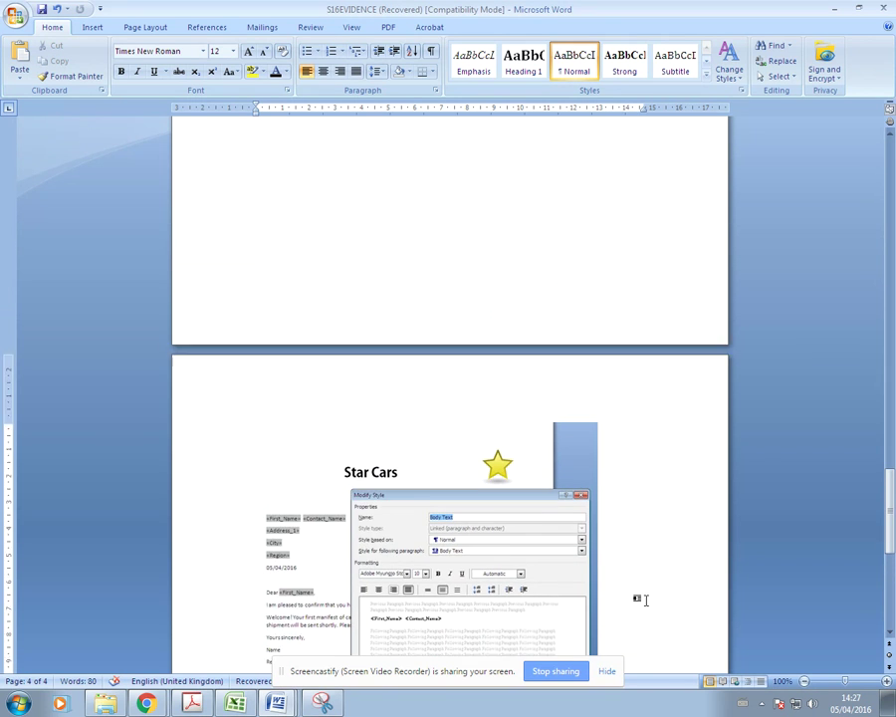
pyautogui.scroll(15, 610, 602)
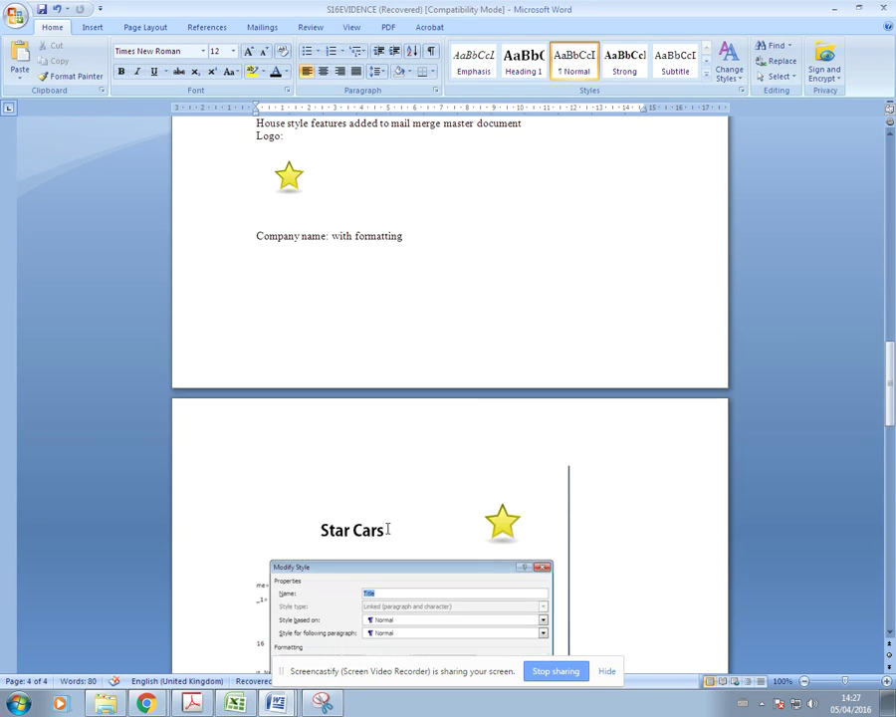
pyautogui.scroll(15, 386, 527)
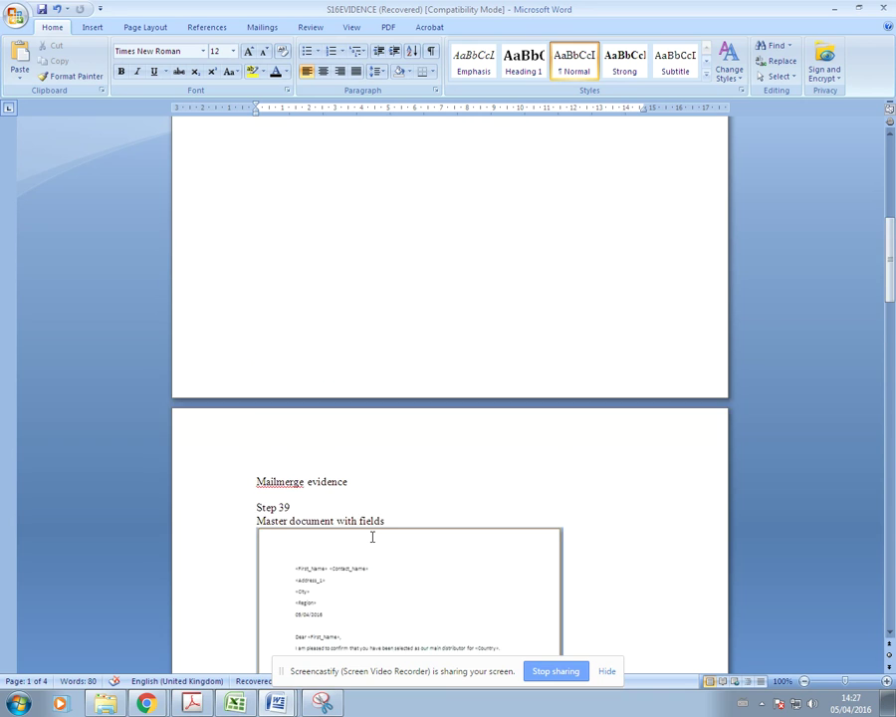
pyautogui.scroll(7, 359, 539)
pyautogui.scroll(-16, 336, 538)
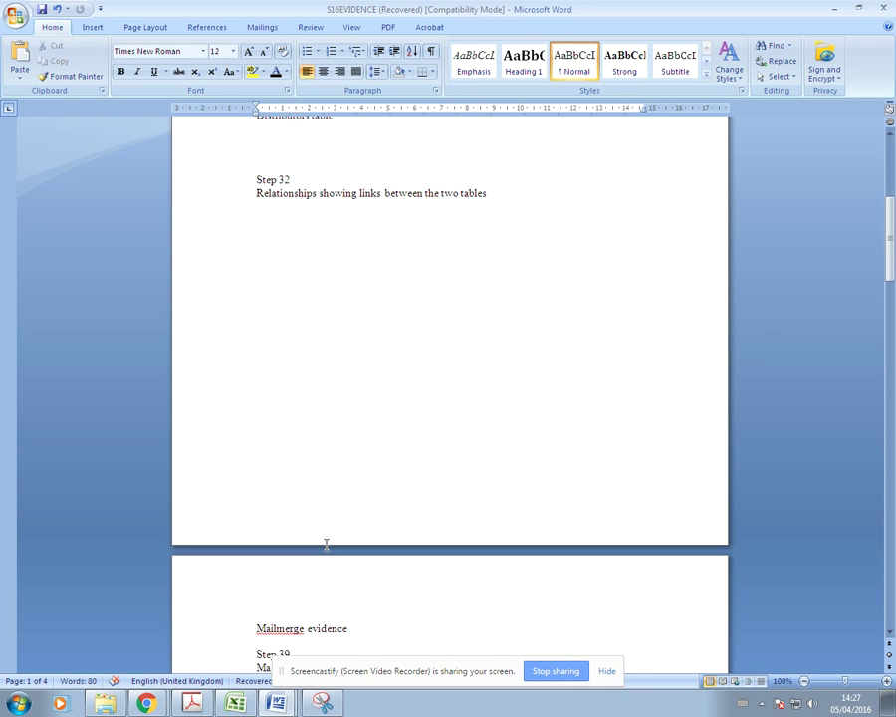
pyautogui.scroll(-10, 326, 545)
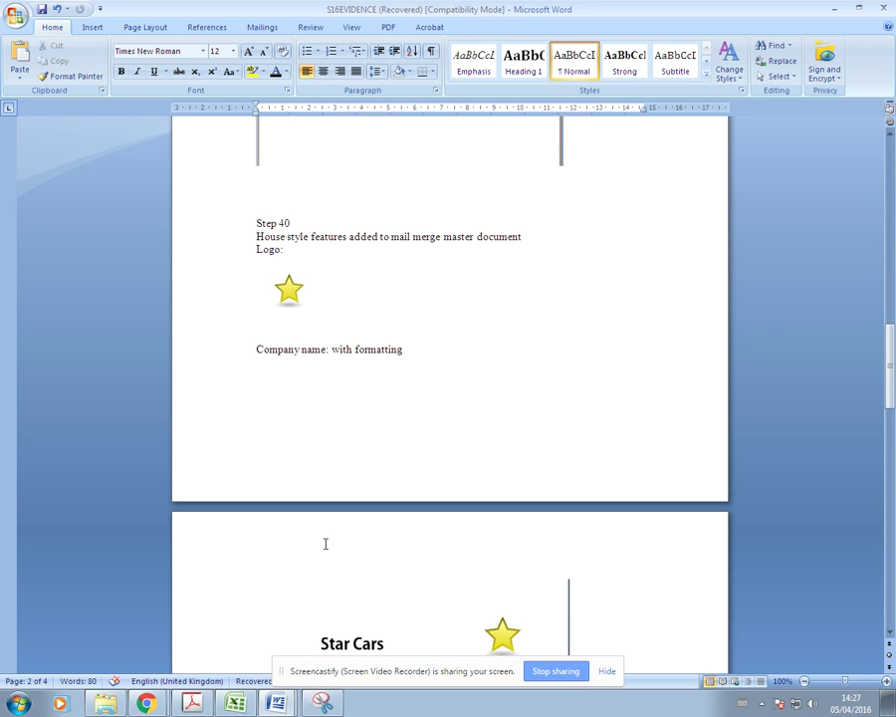
pyautogui.scroll(-5, 325, 543)
pyautogui.scroll(4, 267, 540)
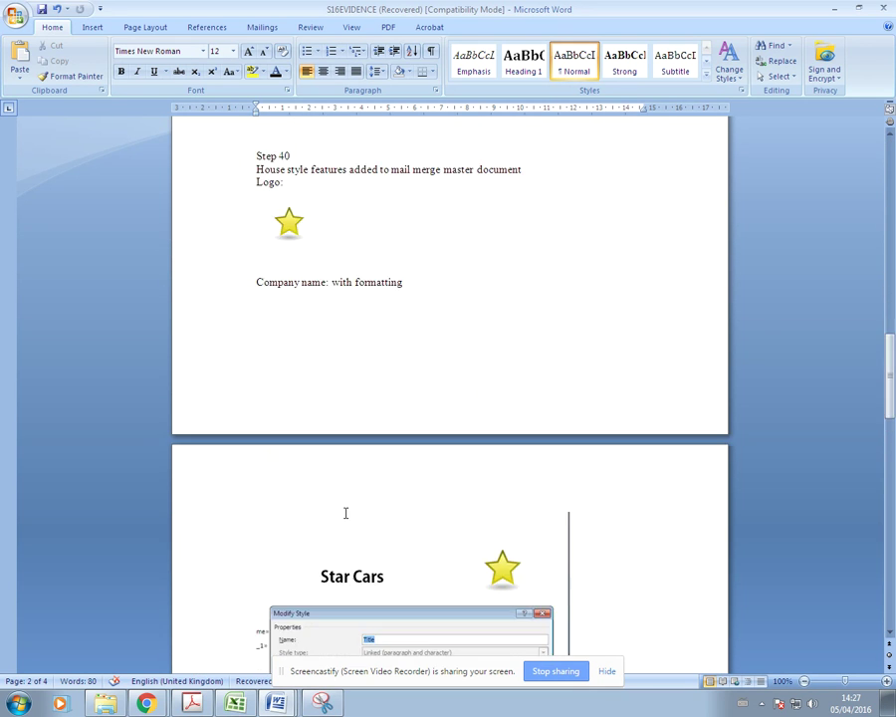
# Push the Company name heading onto the next page with blank lines.
pyautogui.click(254, 280)
pyautogui.press('Return')
pyautogui.press('Return')
pyautogui.press('Return')
pyautogui.press('Return')
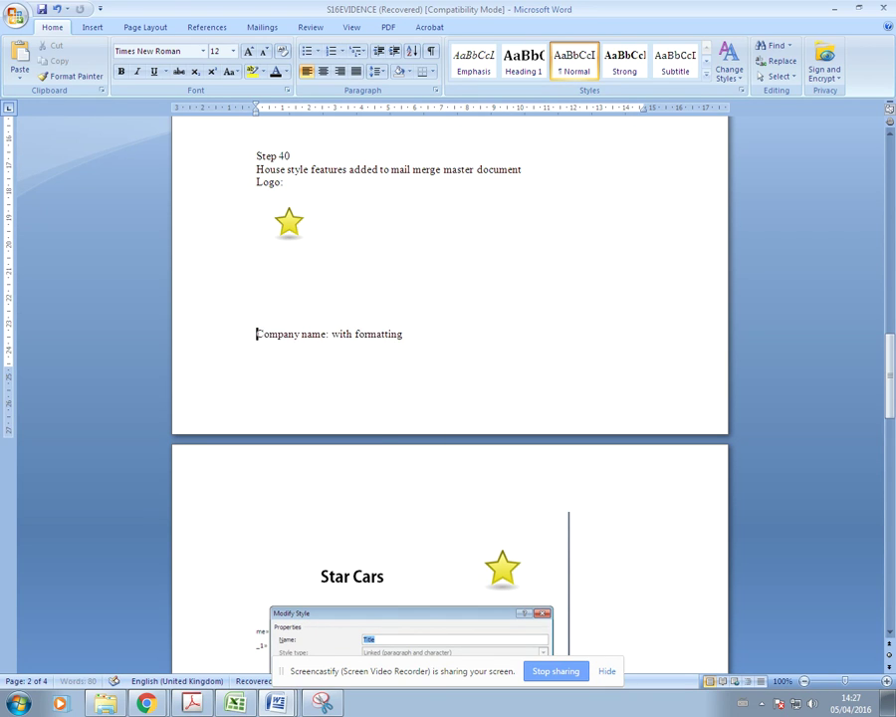
pyautogui.press('Return')
pyautogui.press('Return')
pyautogui.press('Return')
pyautogui.scroll(-6, 412, 517)
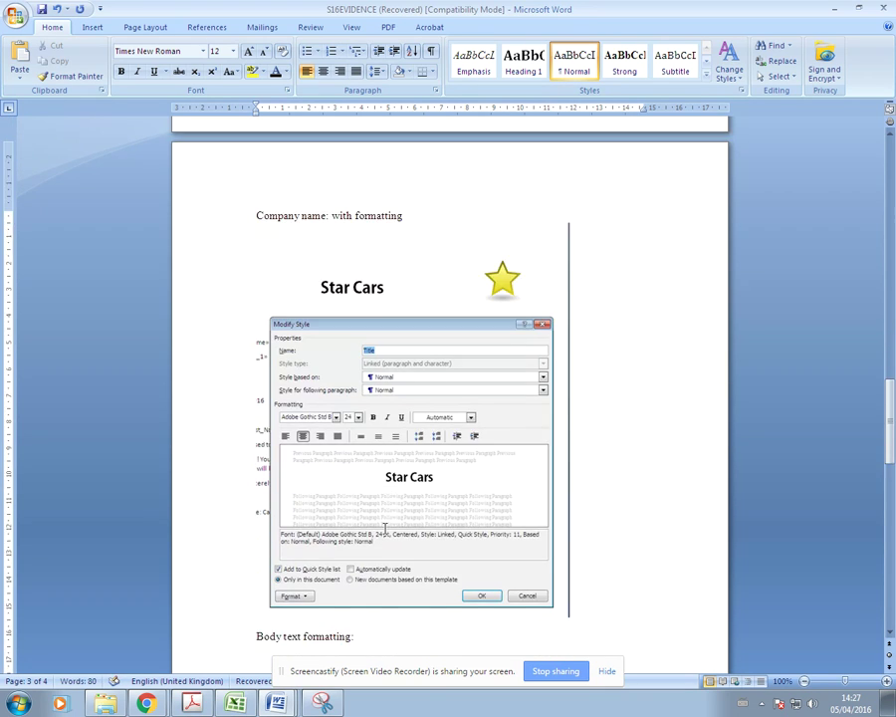
pyautogui.scroll(-3, 383, 528)
# Move the 'Body text formatting:' heading onto page 4 and add a line under Step 41.
pyautogui.click(249, 469)
pyautogui.press('Return')
pyautogui.press('Return')
pyautogui.press('Return')
pyautogui.press('Return')
pyautogui.press('Return')
pyautogui.press('Return')
pyautogui.press('Return')
pyautogui.press('Return')
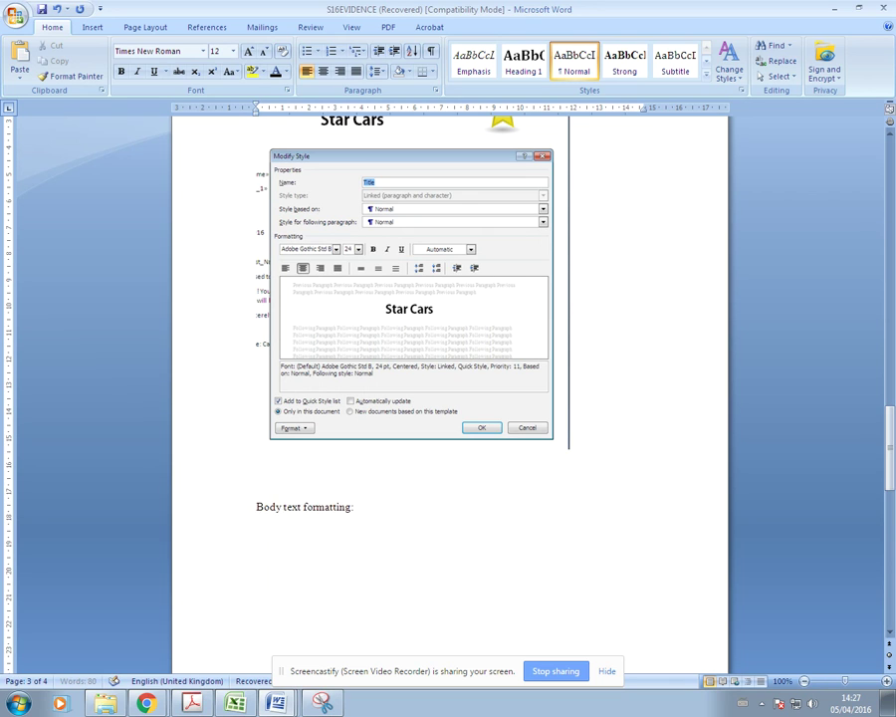
pyautogui.press('Return')
pyautogui.press('Return')
pyautogui.press('Return')
pyautogui.press('Return')
pyautogui.press('Return')
pyautogui.press('Return')
pyautogui.press('Return')
pyautogui.press('Return')
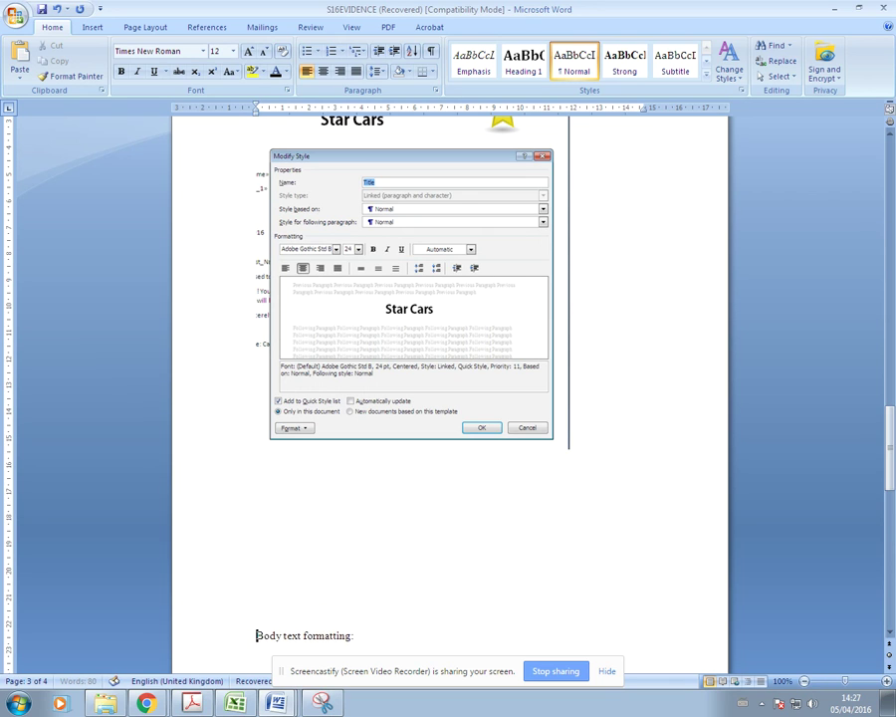
pyautogui.press('Return')
pyautogui.scroll(-5, 276, 493)
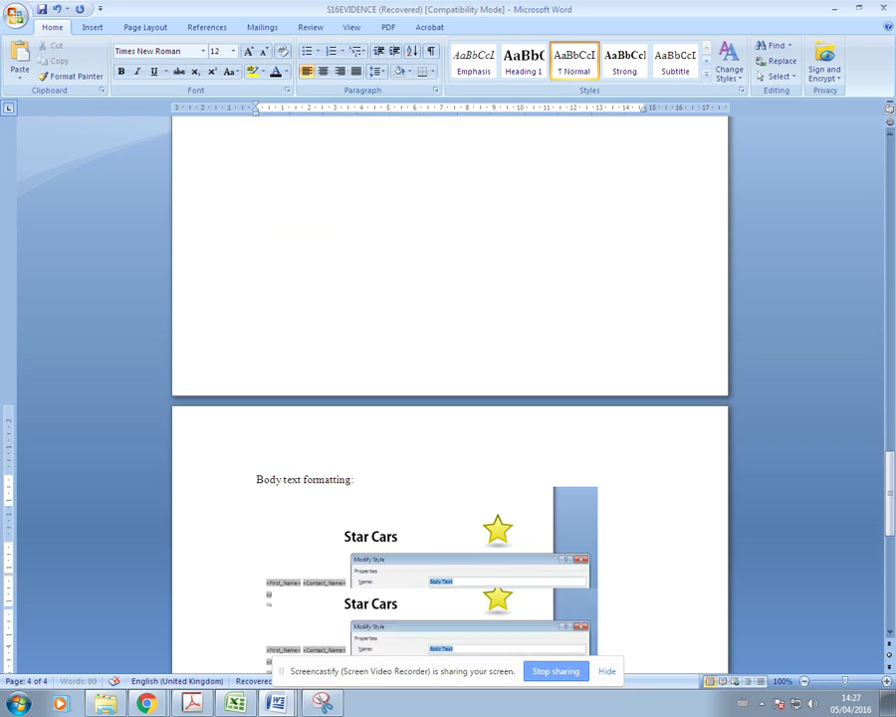
pyautogui.click(425, 506)
pyautogui.scroll(-5, 424, 508)
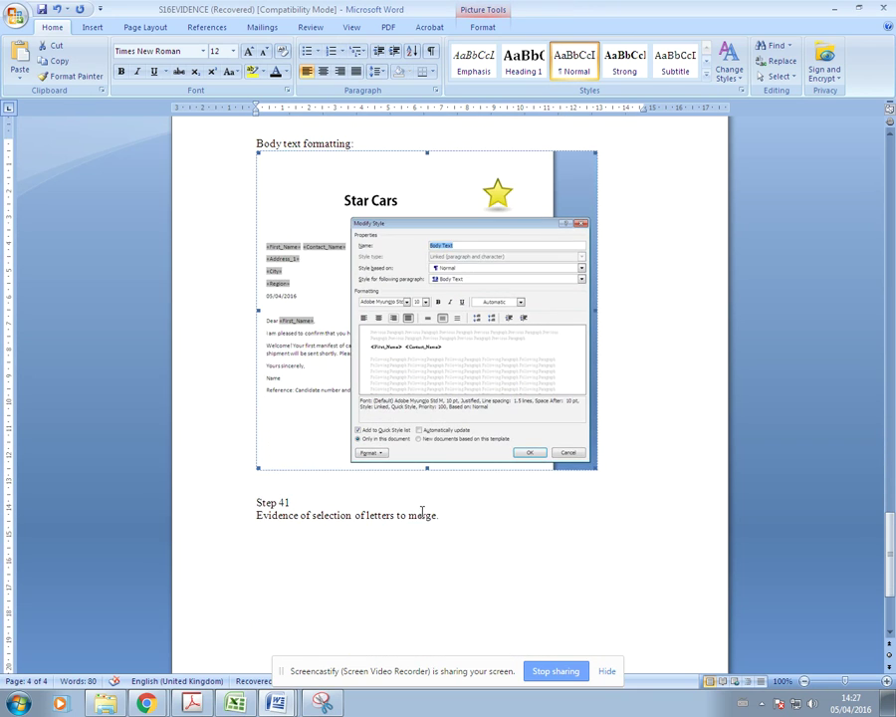
pyautogui.click(279, 544)
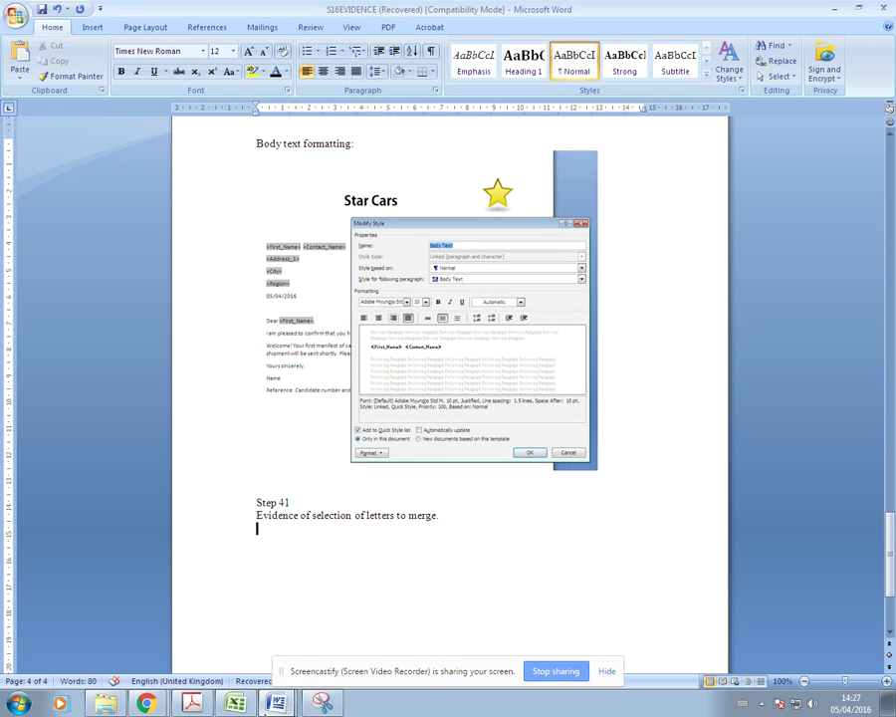
# Close the Clip Art pane in the S16MAIL letter.
pyautogui.moveTo(277, 703)
pyautogui.click(232, 648)
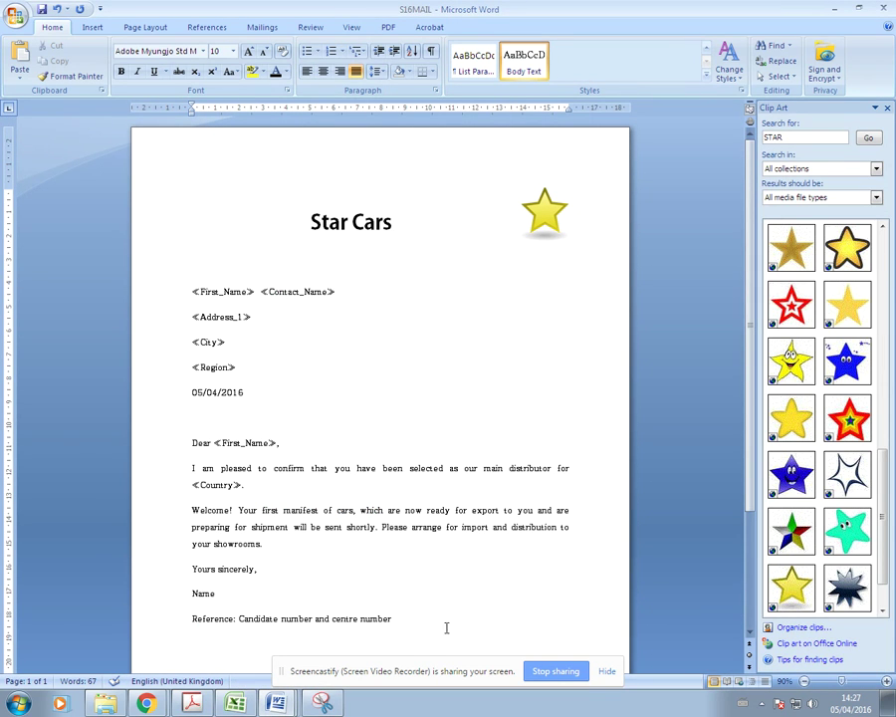
pyautogui.click(887, 107)
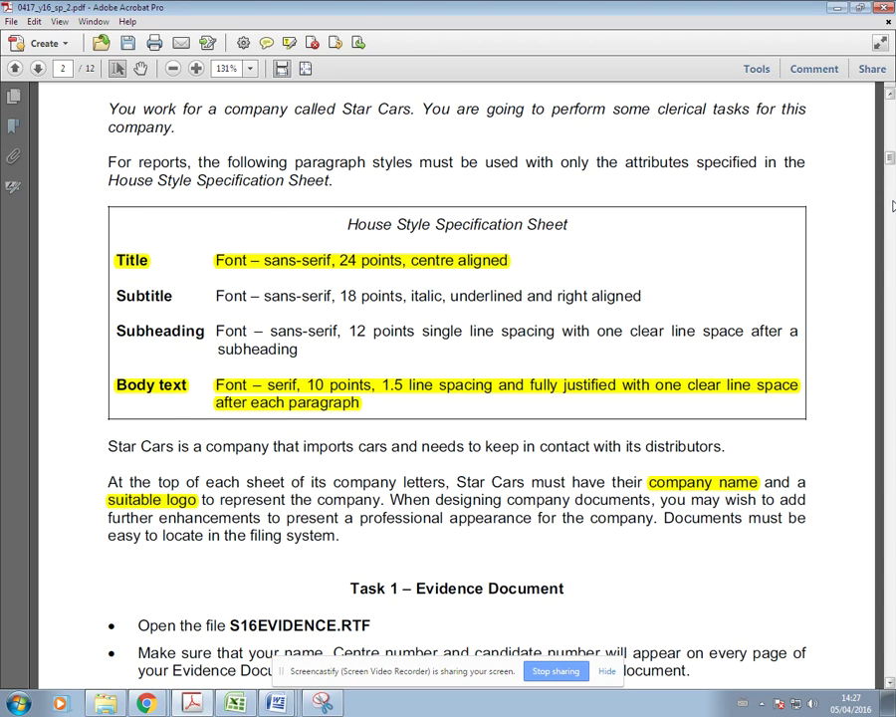
# Scroll the PDF to page 10 to read Task 31 on Spain and Germany distributors.
pyautogui.moveTo(893, 207); pyautogui.dragTo(669, 538)
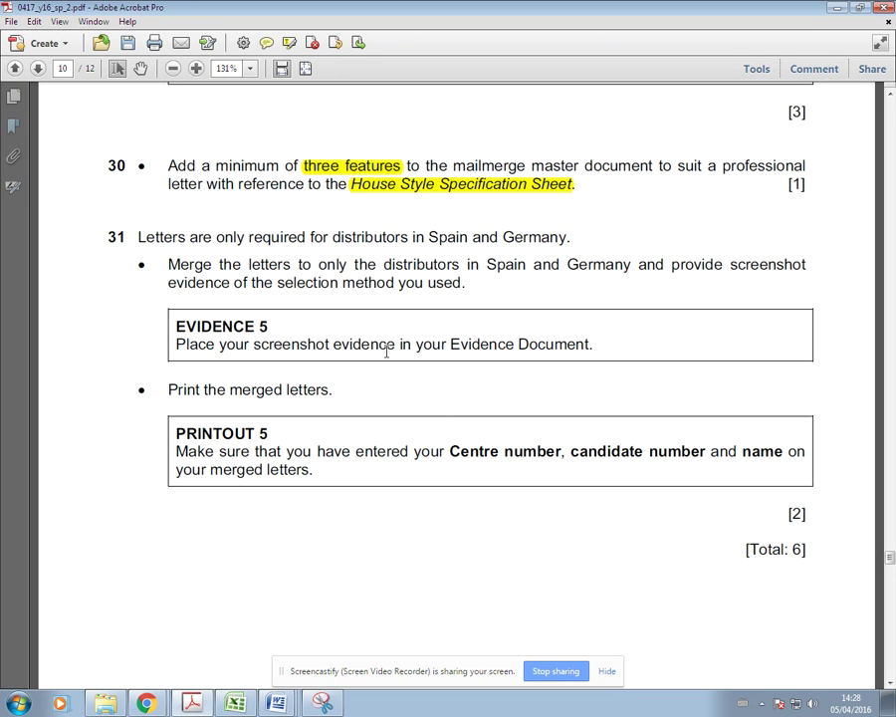
pyautogui.click(277, 703)
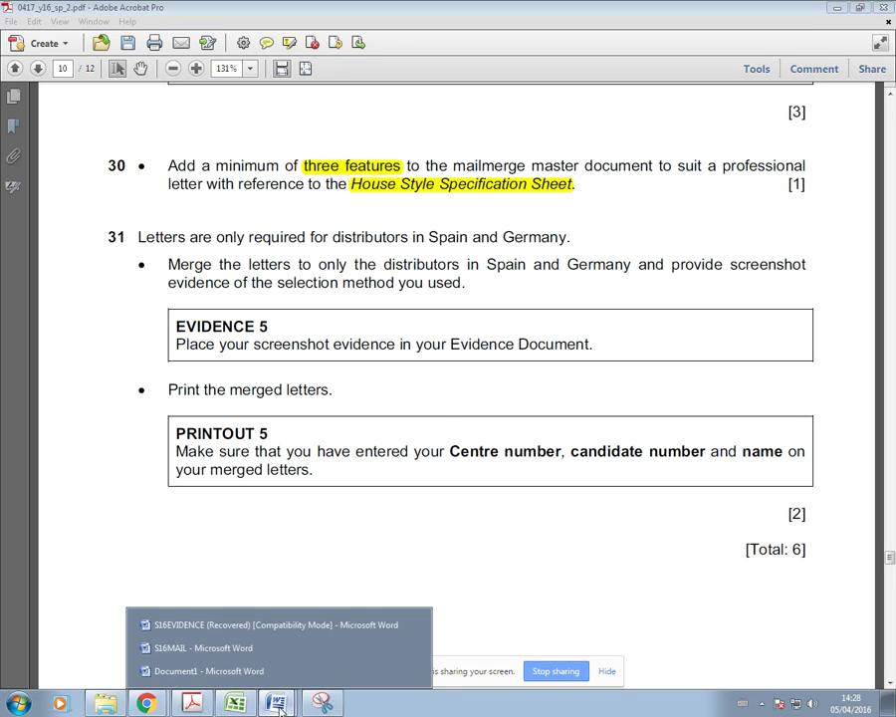
# Open the Mailings Edit Recipient List for S16MAIL and move the dialog aside.
pyautogui.click(227, 649)
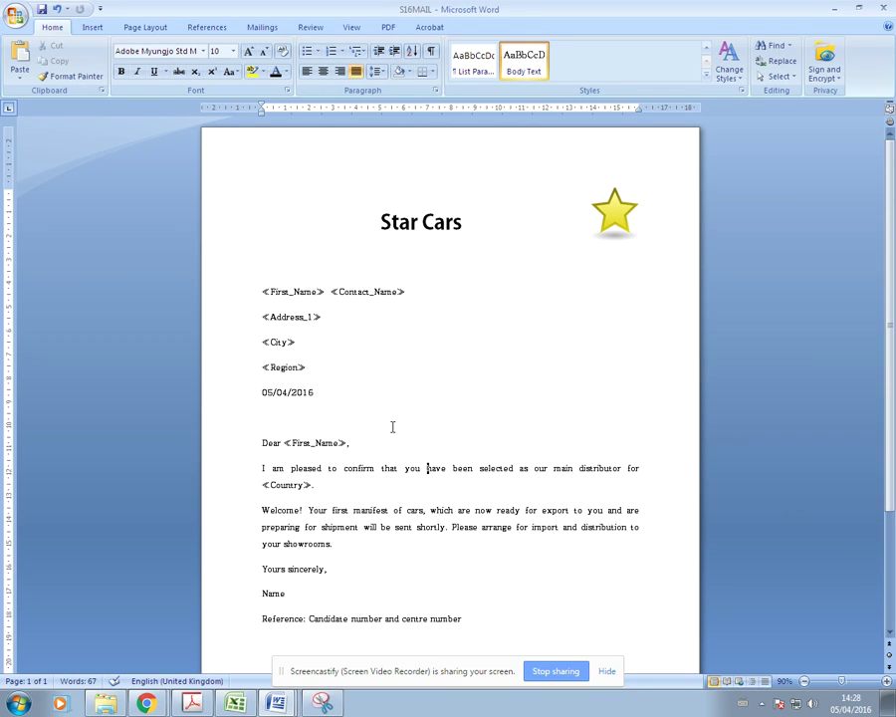
pyautogui.click(262, 27)
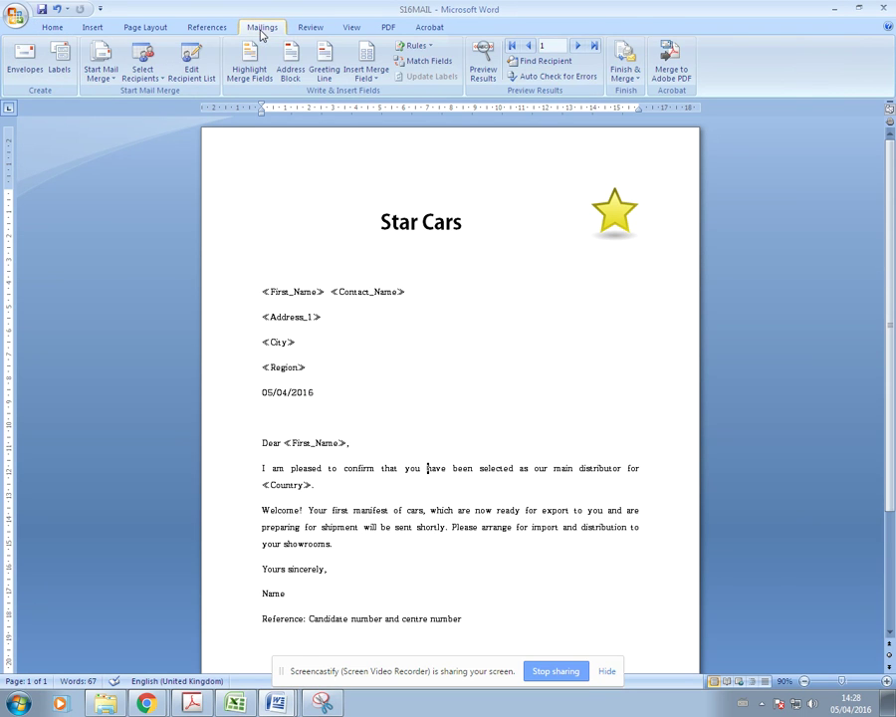
pyautogui.click(192, 68)
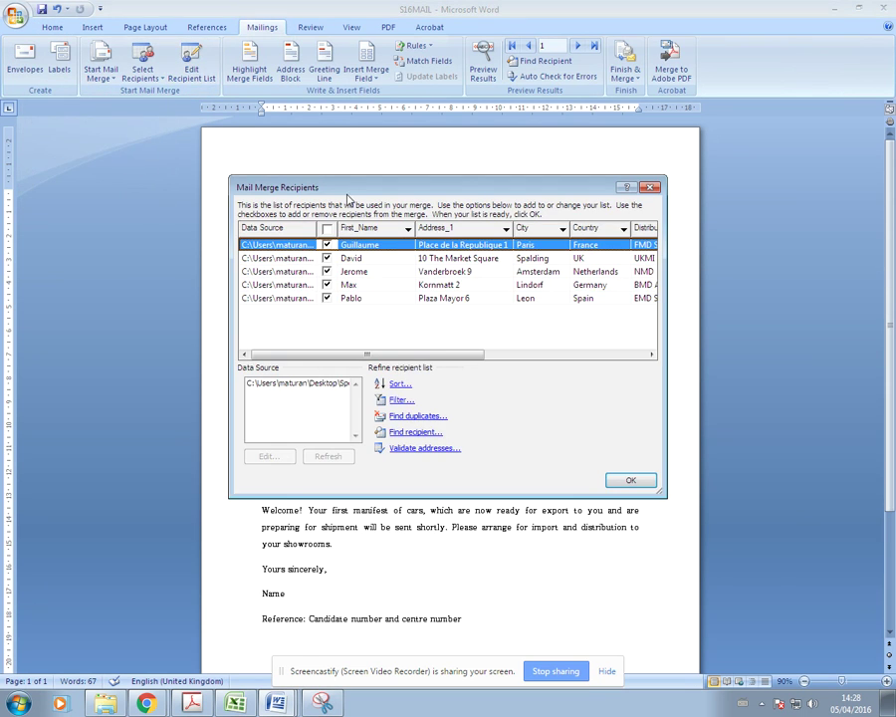
pyautogui.moveTo(348, 191); pyautogui.dragTo(492, 298)
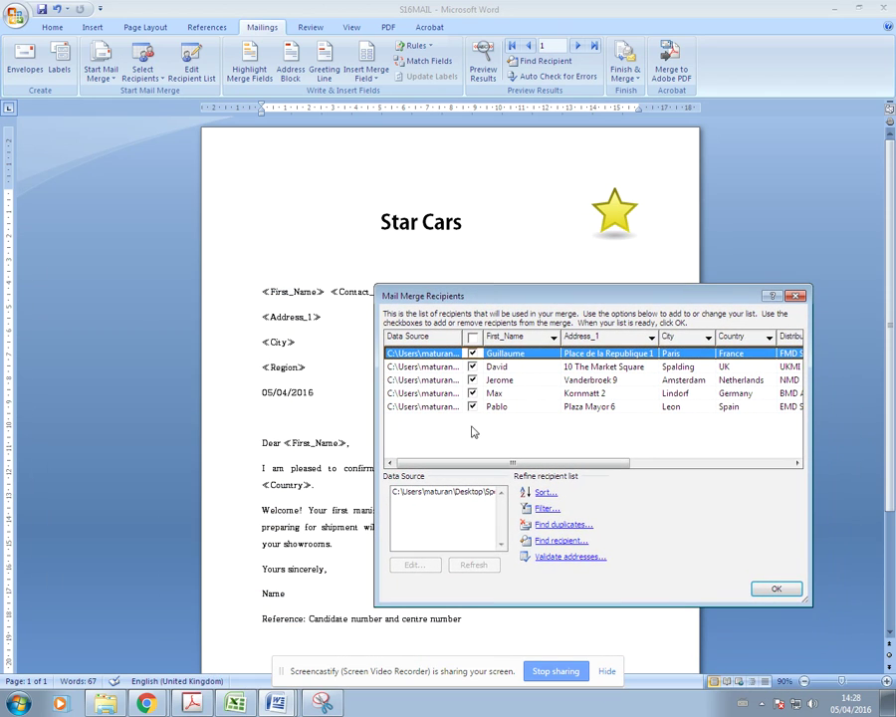
# Untick and retick the France, UK and Netherlands recipients, leaving all five included.
pyautogui.click(472, 353)
pyautogui.click(472, 367)
pyautogui.click(471, 379)
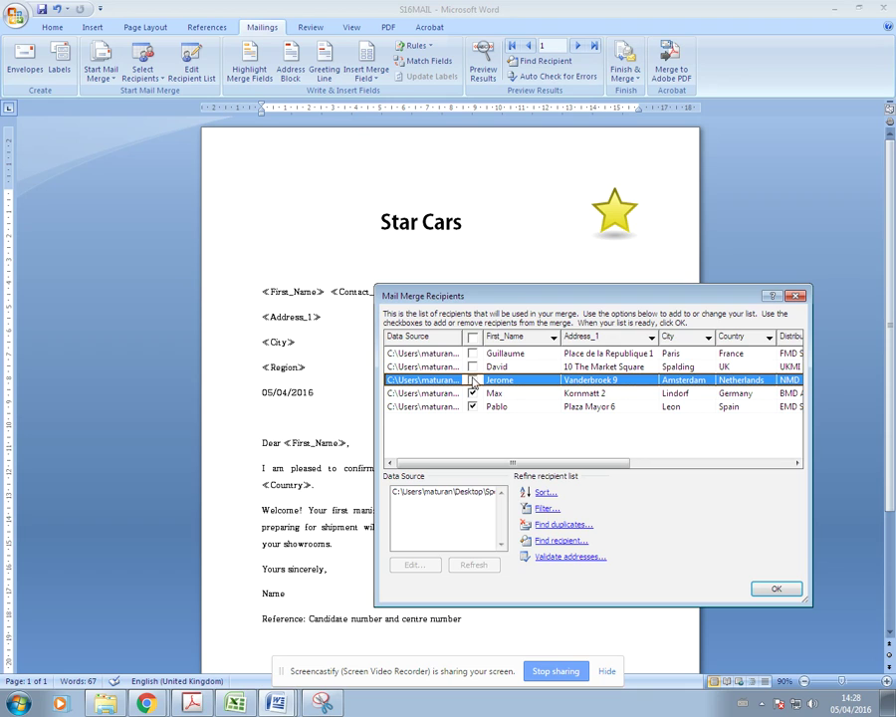
pyautogui.click(472, 379)
pyautogui.click(472, 366)
pyautogui.click(472, 353)
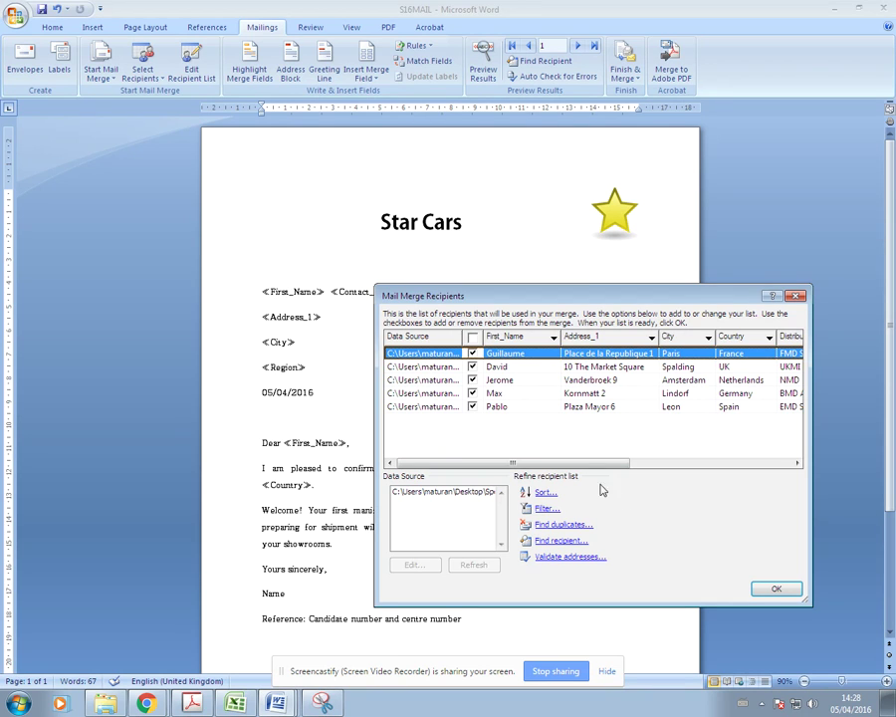
# Open the recipient Filter options and set the first condition to Country equal to Germany.
pyautogui.click(545, 511)
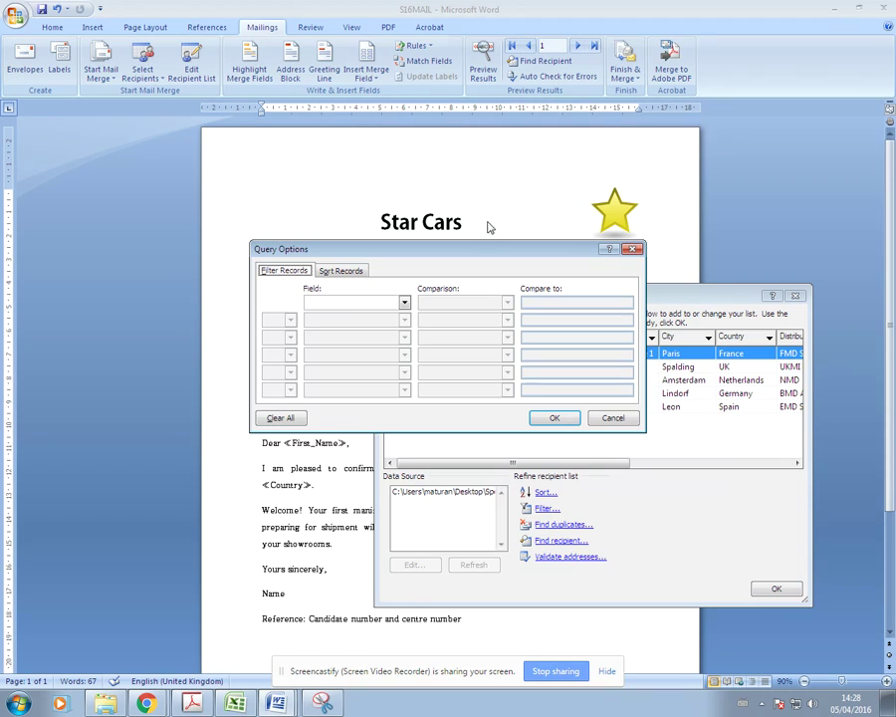
pyautogui.moveTo(469, 247); pyautogui.dragTo(617, 344)
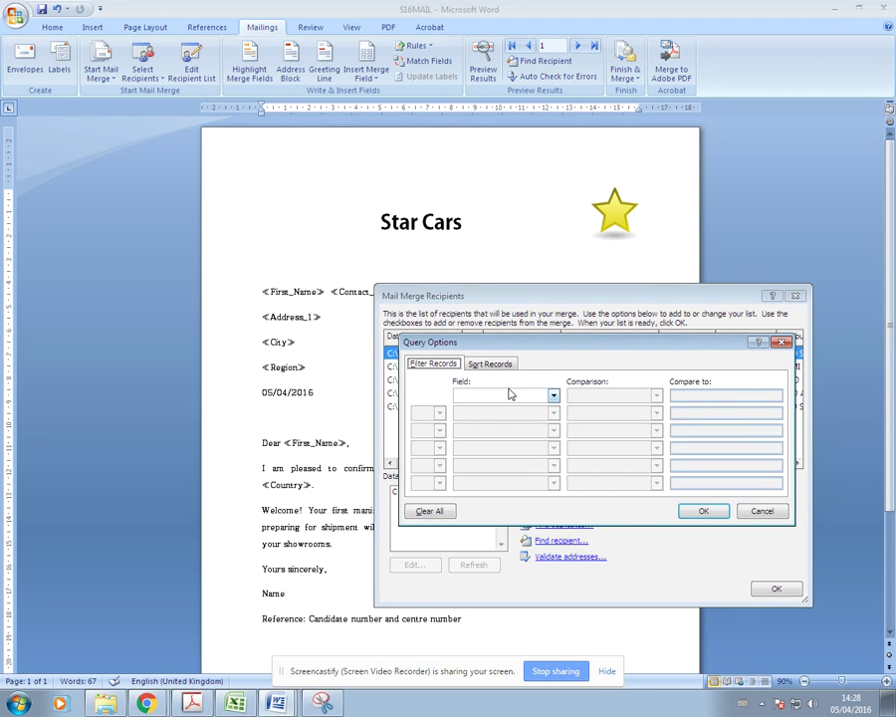
pyautogui.click(553, 396)
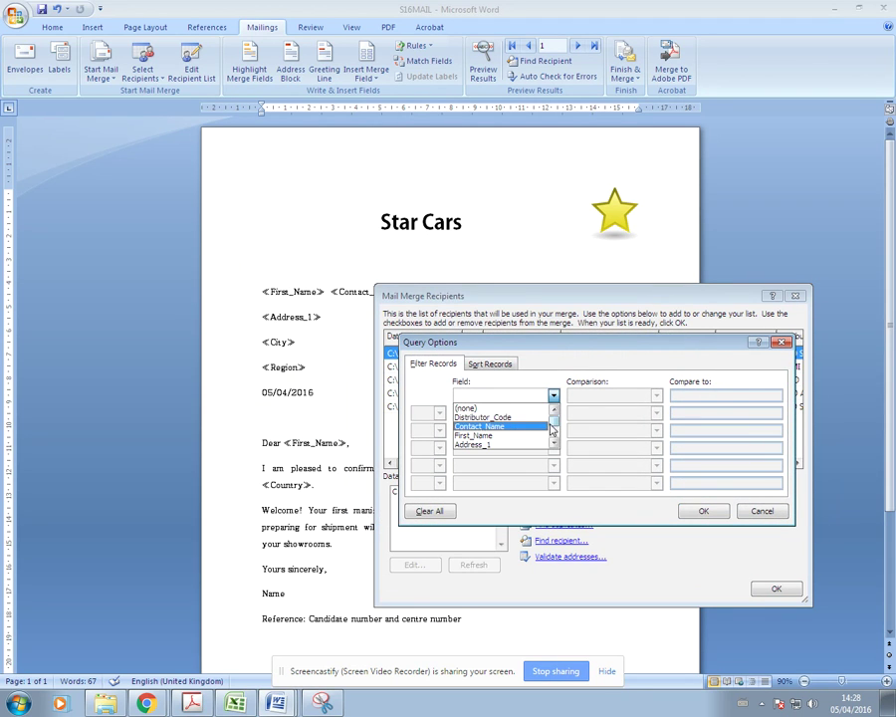
pyautogui.scroll(-2, 537, 438)
pyautogui.click(508, 446)
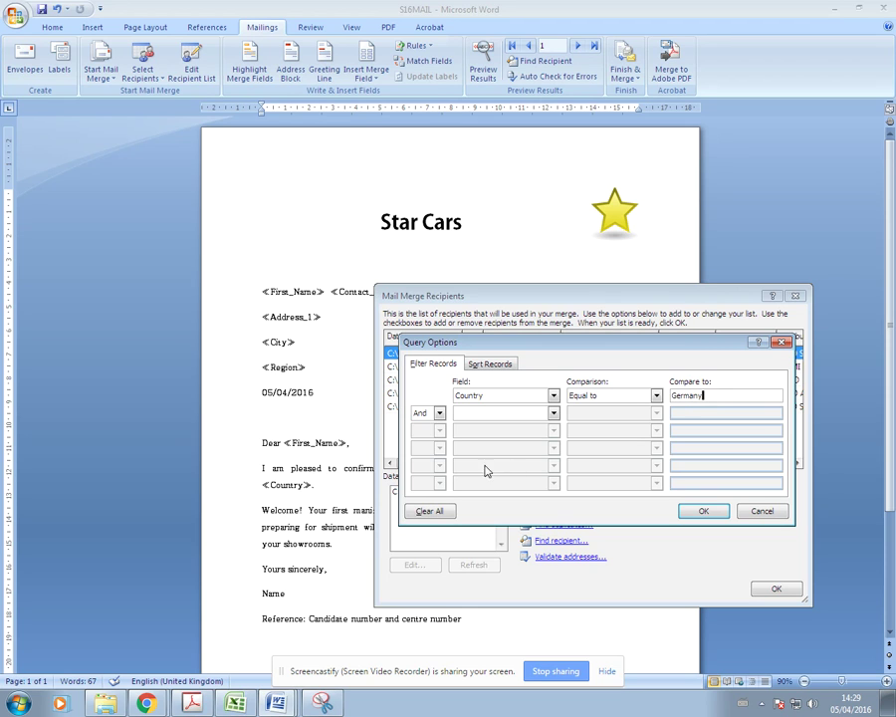
# Add an Or condition with Country equal to Spain as the second filter row.
pyautogui.click(422, 413)
pyautogui.click(426, 434)
pyautogui.click(474, 414)
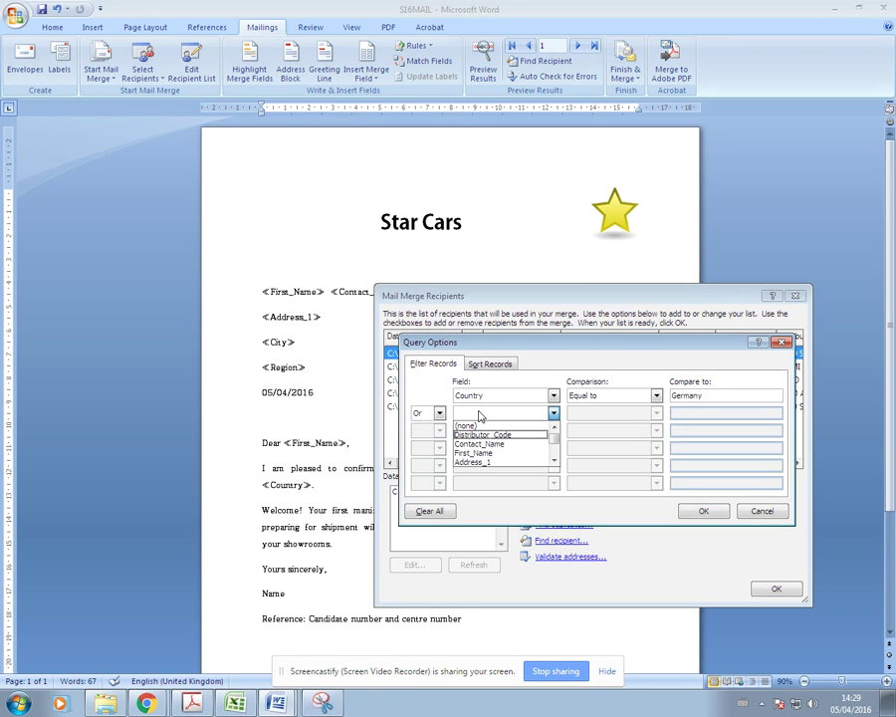
pyautogui.scroll(-2, 537, 448)
pyautogui.click(503, 462)
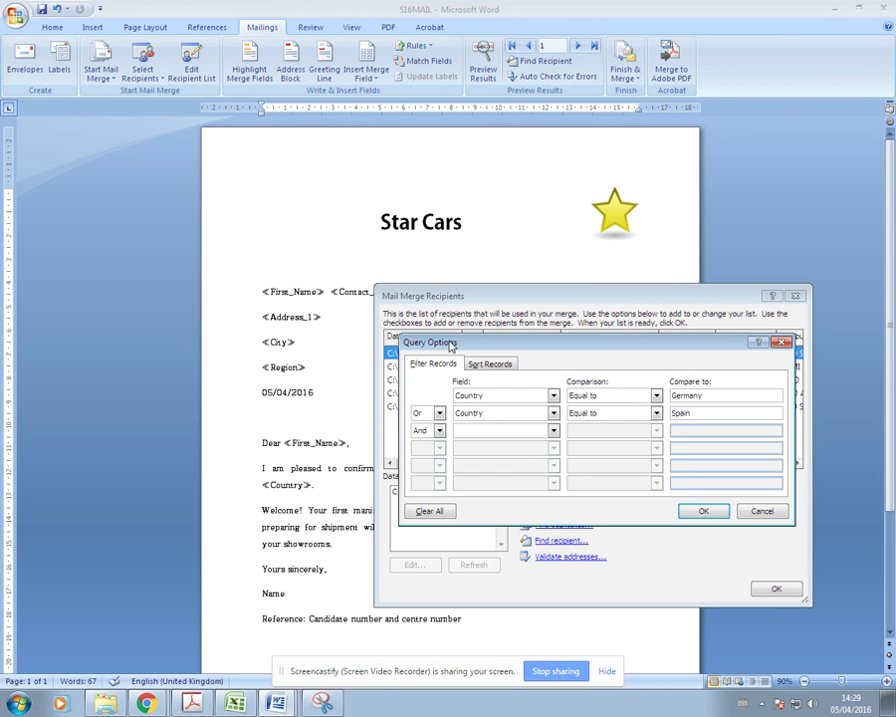
pyautogui.hotkey('alt', 'Tab')
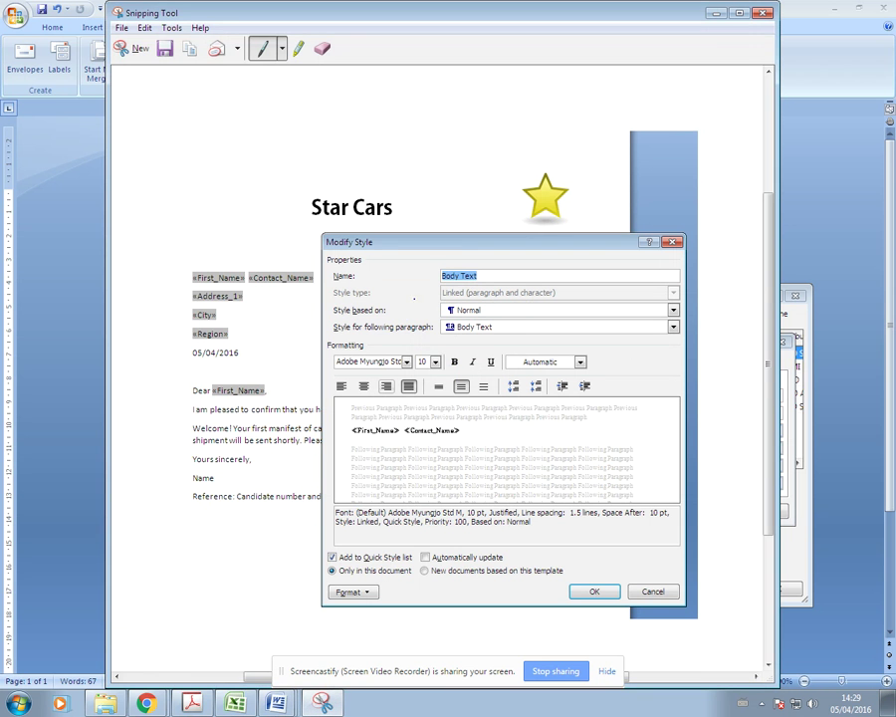
# Snip the Query Options dialogs showing the Germany-or-Spain filter criteria.
pyautogui.click(127, 47)
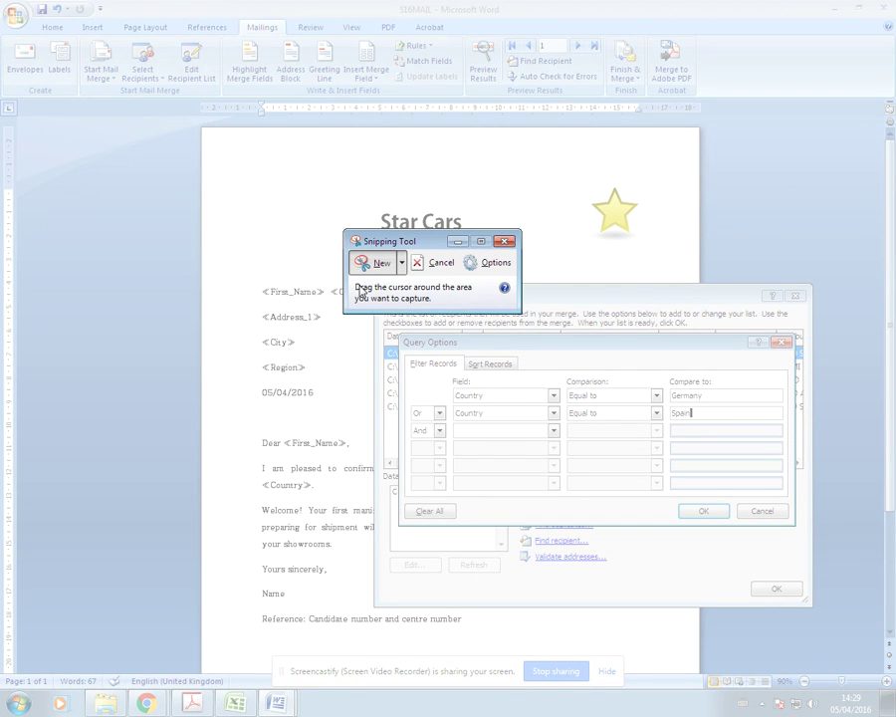
pyautogui.moveTo(330, 212); pyautogui.dragTo(826, 626)
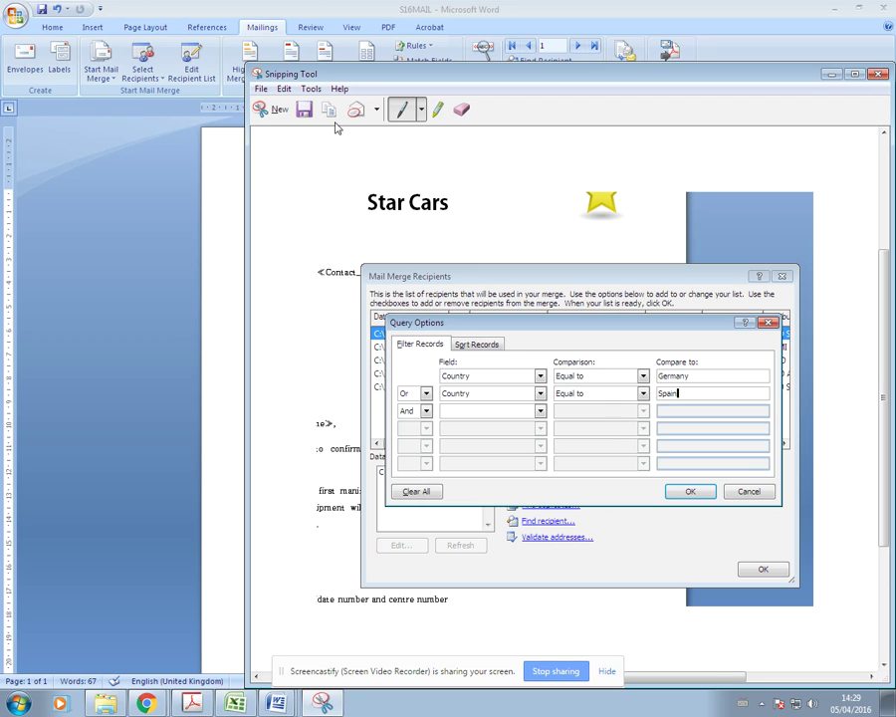
pyautogui.click(277, 703)
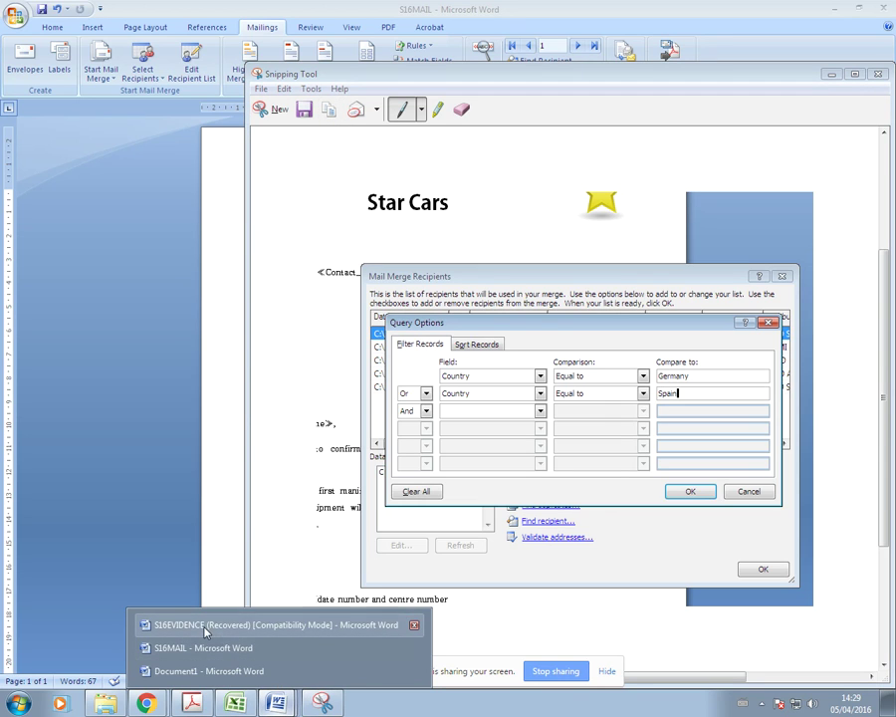
pyautogui.press('Escape')
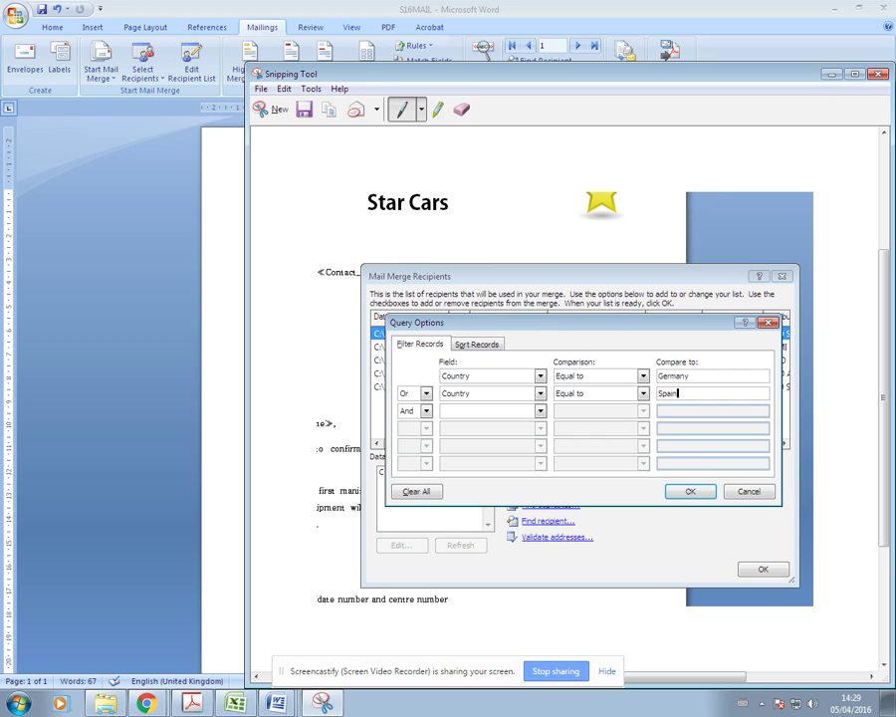
# Apply the Germany-or-Spain filter so only the two distributors remain as recipients.
pyautogui.click(832, 75)
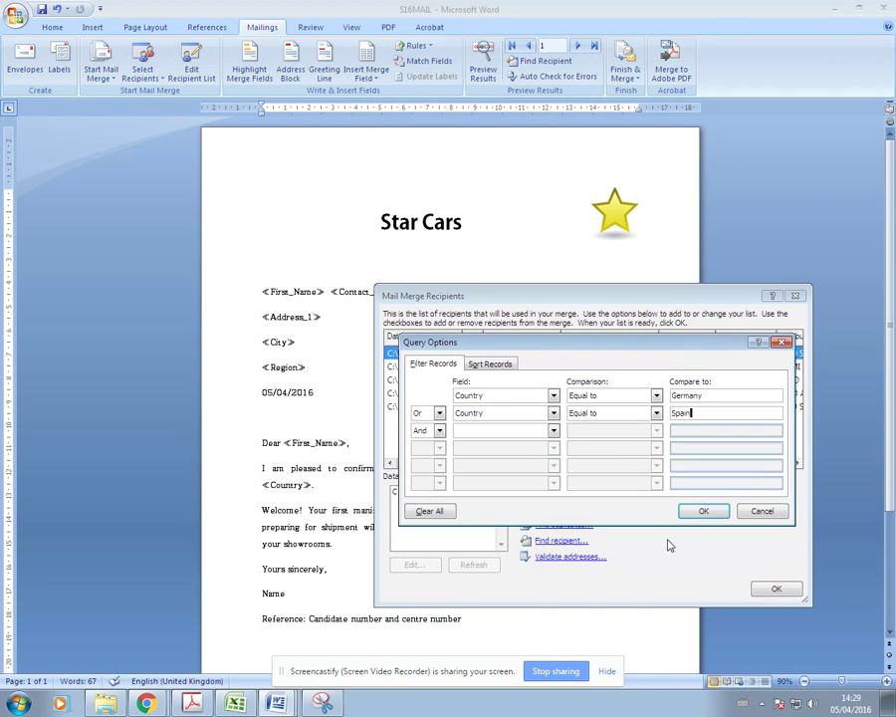
pyautogui.click(704, 512)
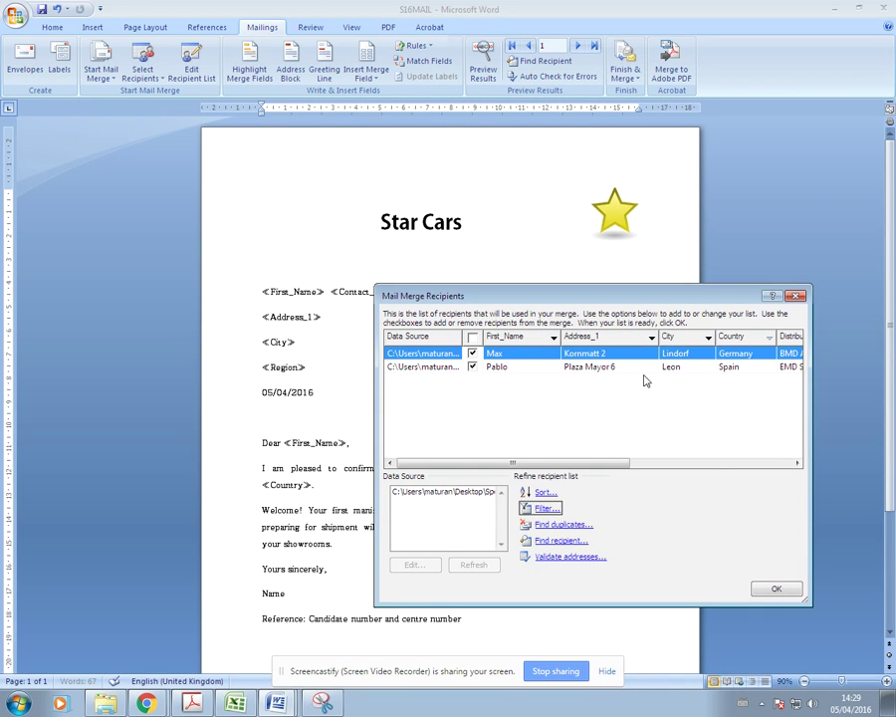
pyautogui.click(779, 592)
# Paste the filter snip under Step 41 in S16EVIDENCE and shrink it to fit page 4.
pyautogui.moveTo(276, 703)
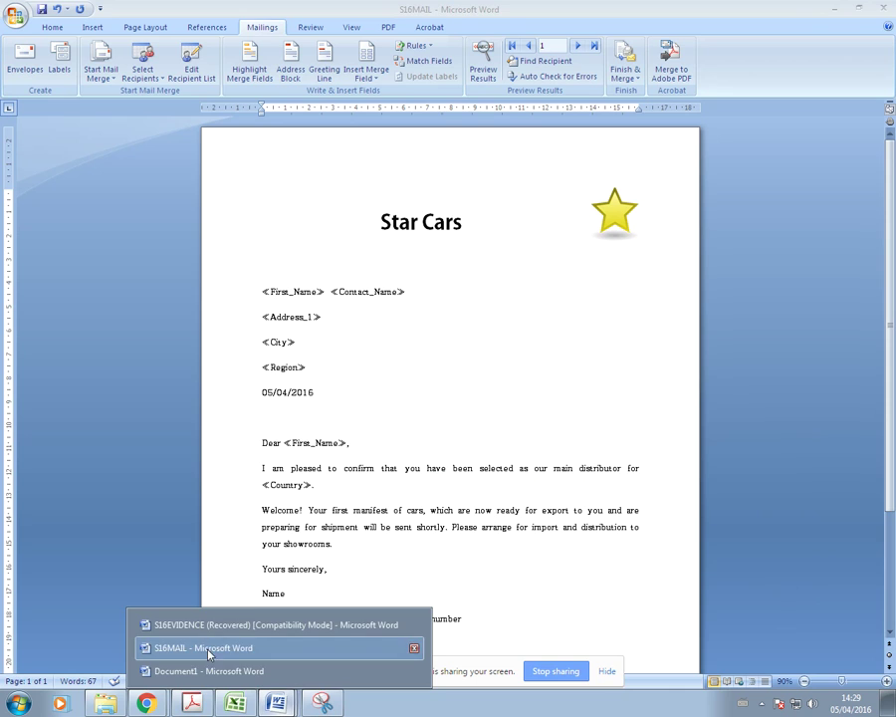
pyautogui.click(137, 627)
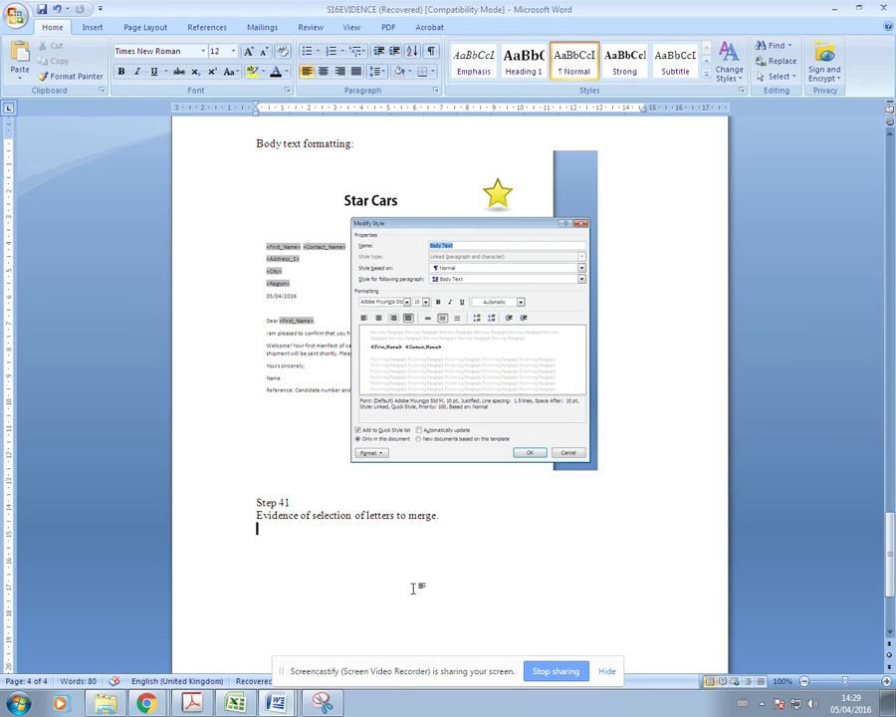
pyautogui.hotkey('ctrl', 'v')
pyautogui.click(555, 591)
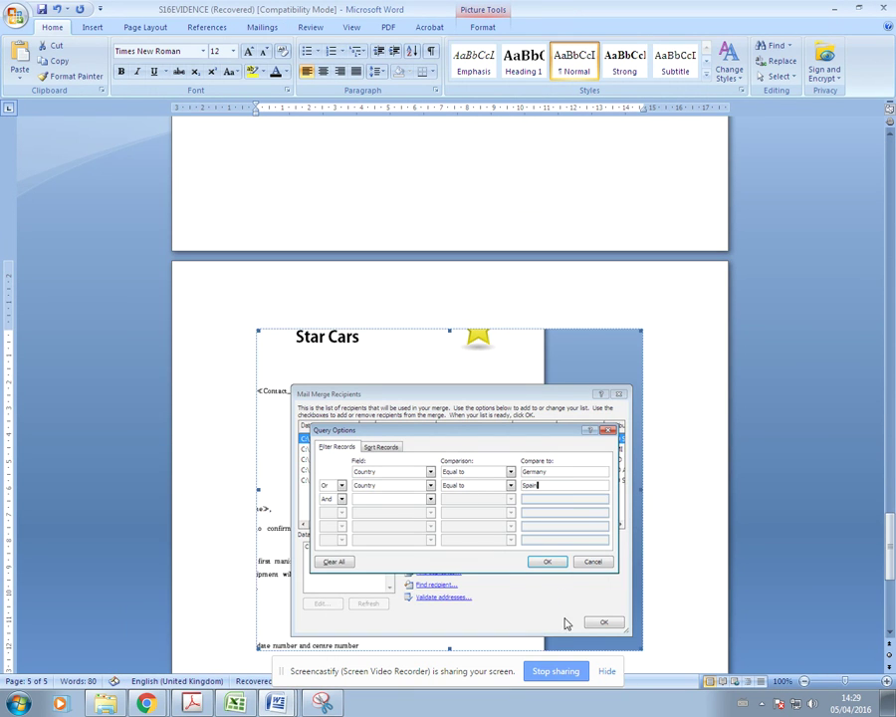
pyautogui.scroll(-3, 654, 496)
pyautogui.moveTo(637, 479); pyautogui.dragTo(577, 448)
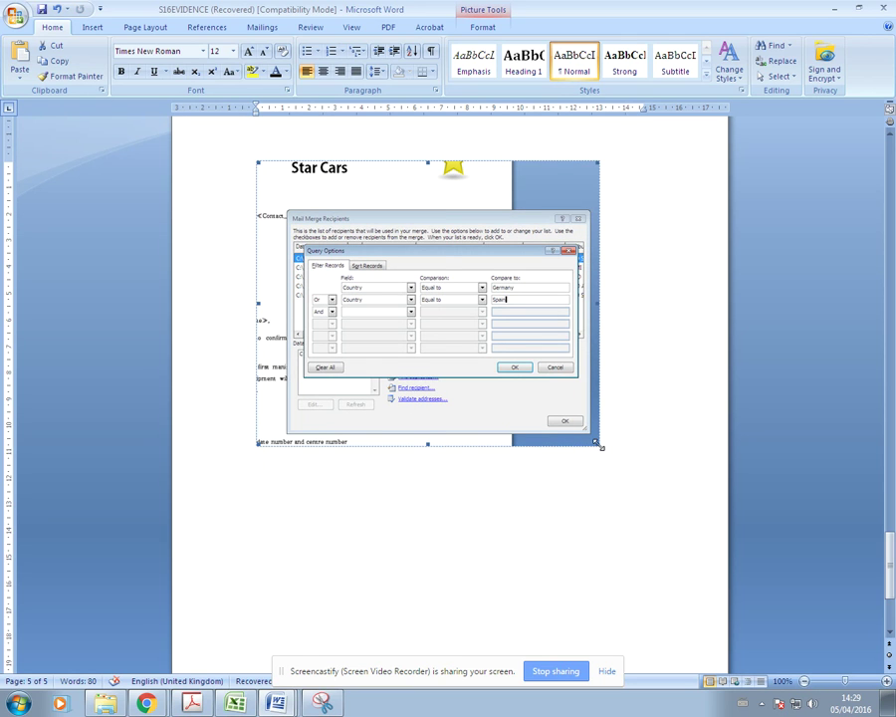
pyautogui.click(628, 620)
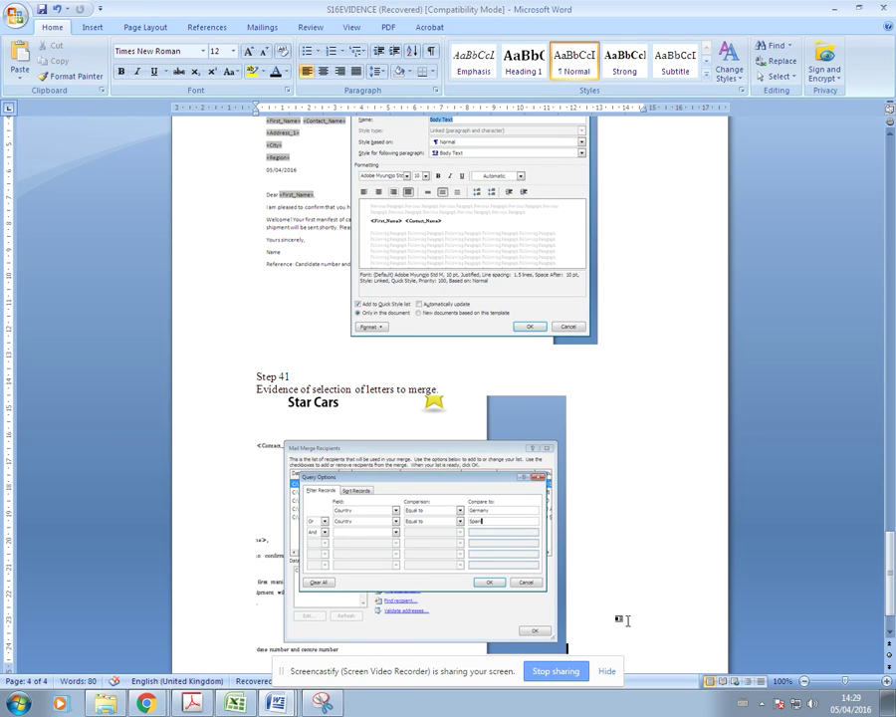
pyautogui.scroll(-1, 592, 638)
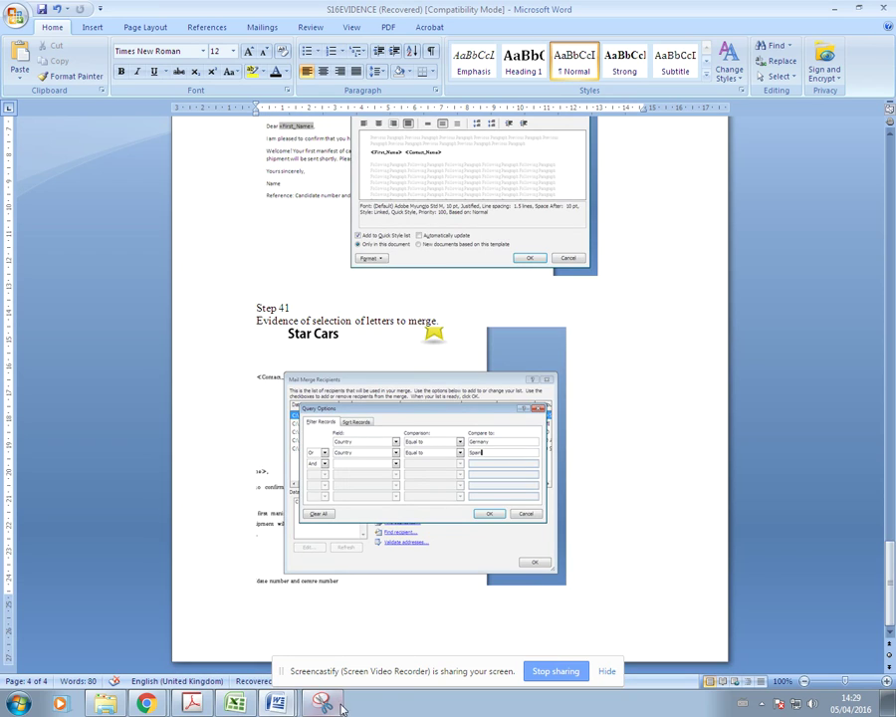
# Check the exam paper task in the PDF, then return to the S16MAIL letter.
pyautogui.click(193, 704)
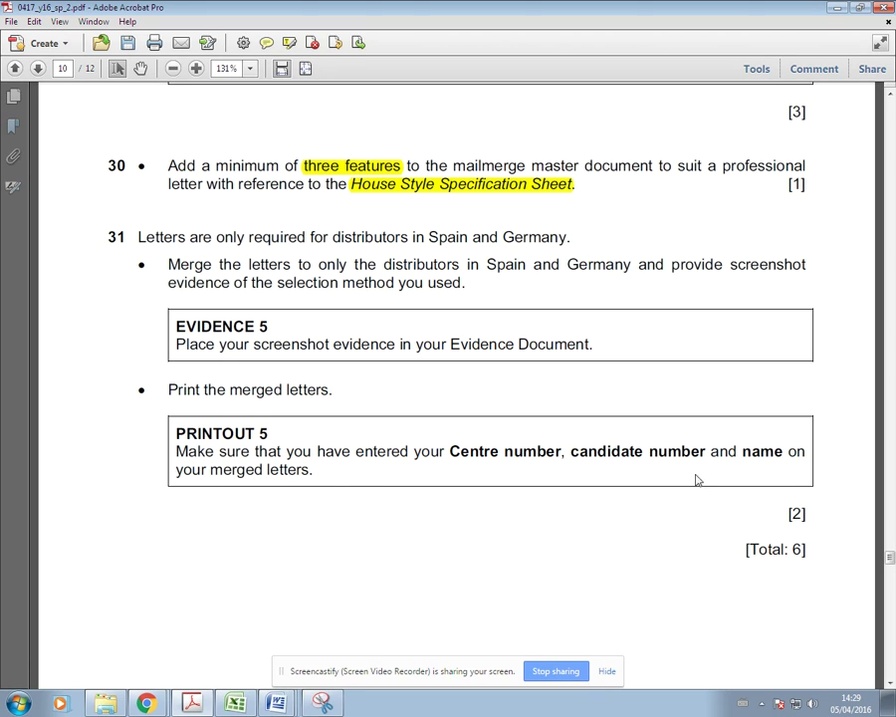
pyautogui.click(276, 704)
pyautogui.click(149, 628)
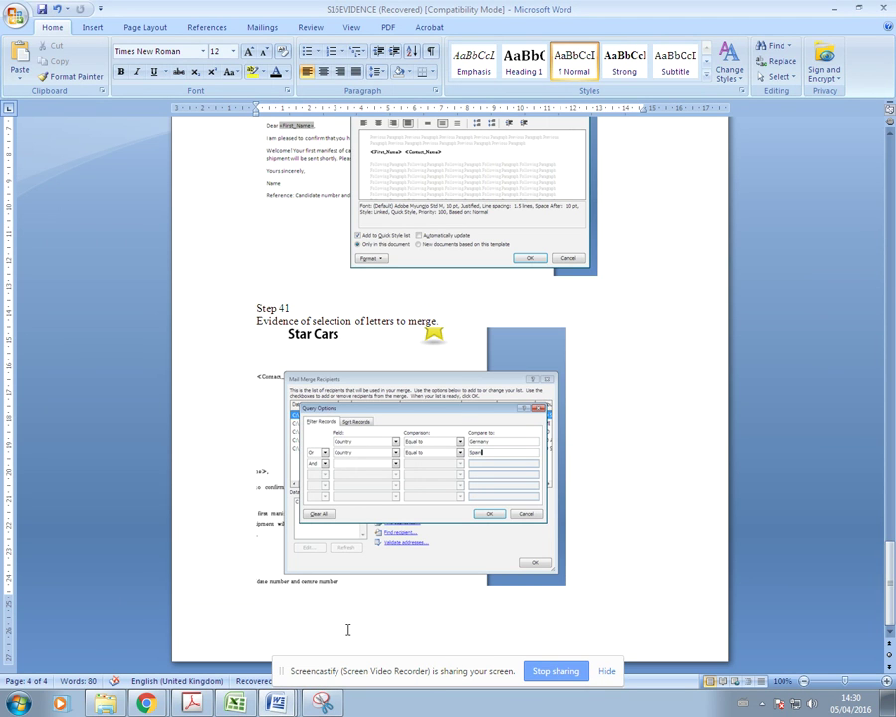
pyautogui.click(276, 704)
pyautogui.click(149, 653)
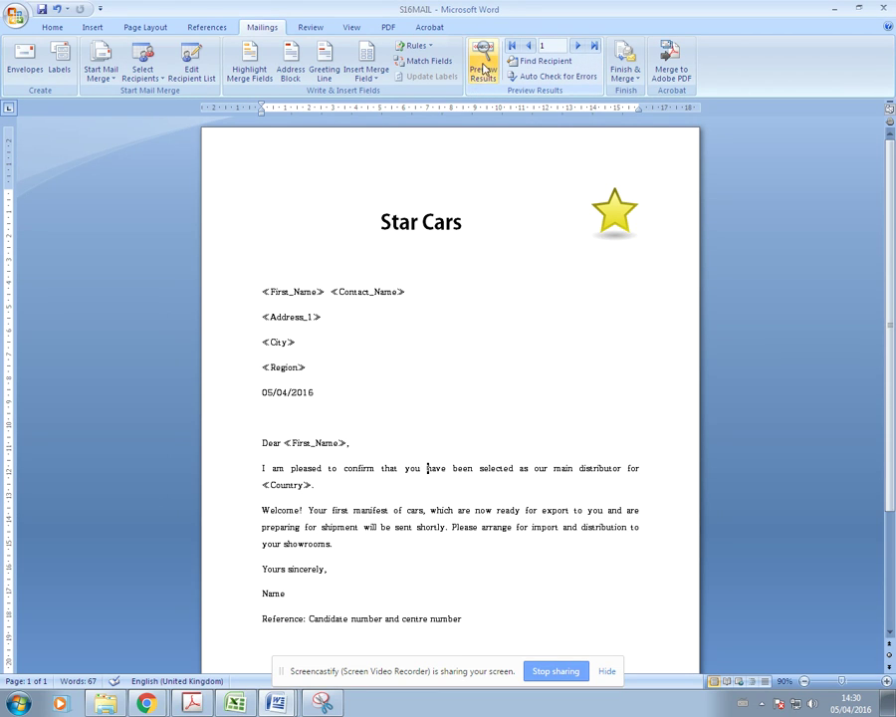
# Preview the merged letters, moving between records 1 and 2 and ending on the Leon distributor.
pyautogui.click(485, 72)
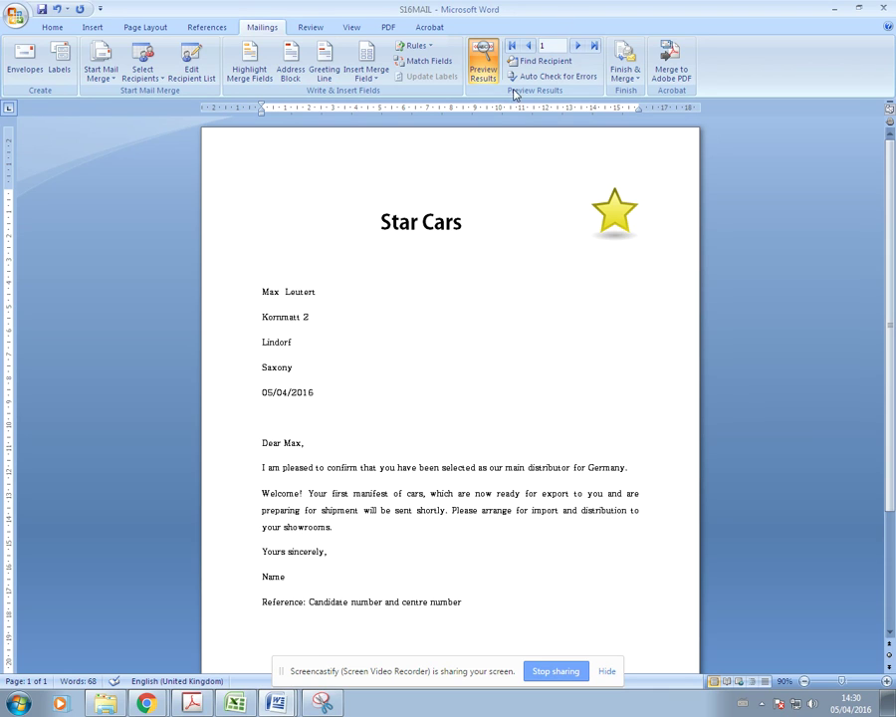
pyautogui.click(579, 48)
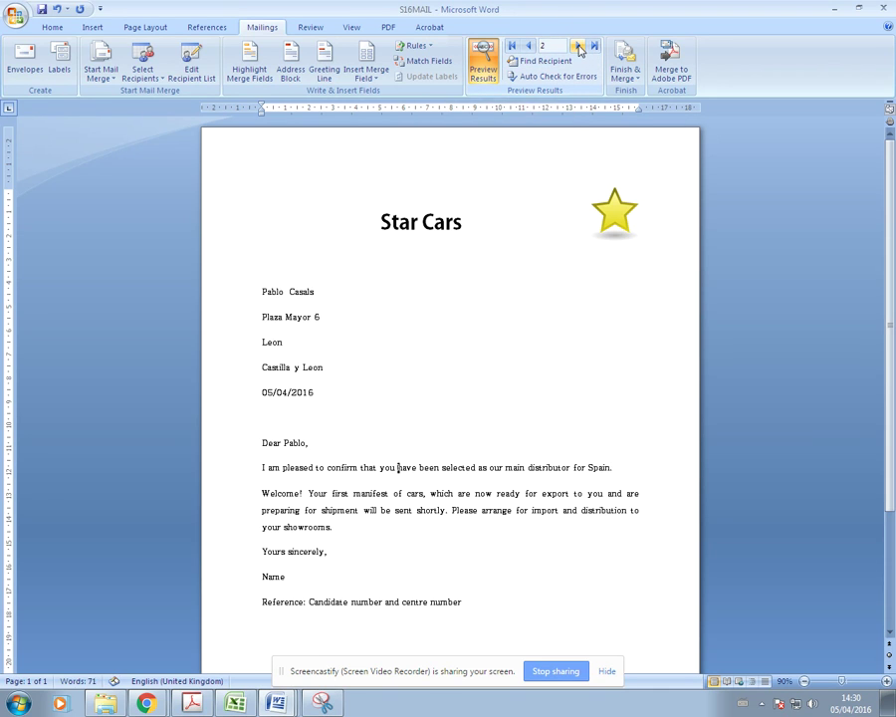
pyautogui.click(527, 46)
pyautogui.click(576, 48)
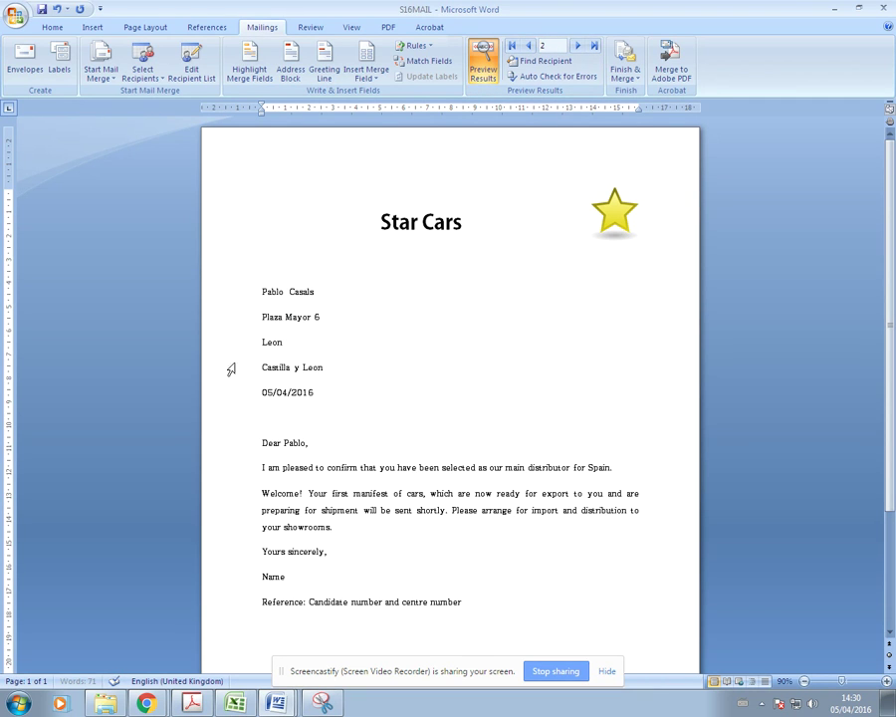
# Show the Spanish distributor's merged letter for Leon in Print Preview.
pyautogui.click(12, 15)
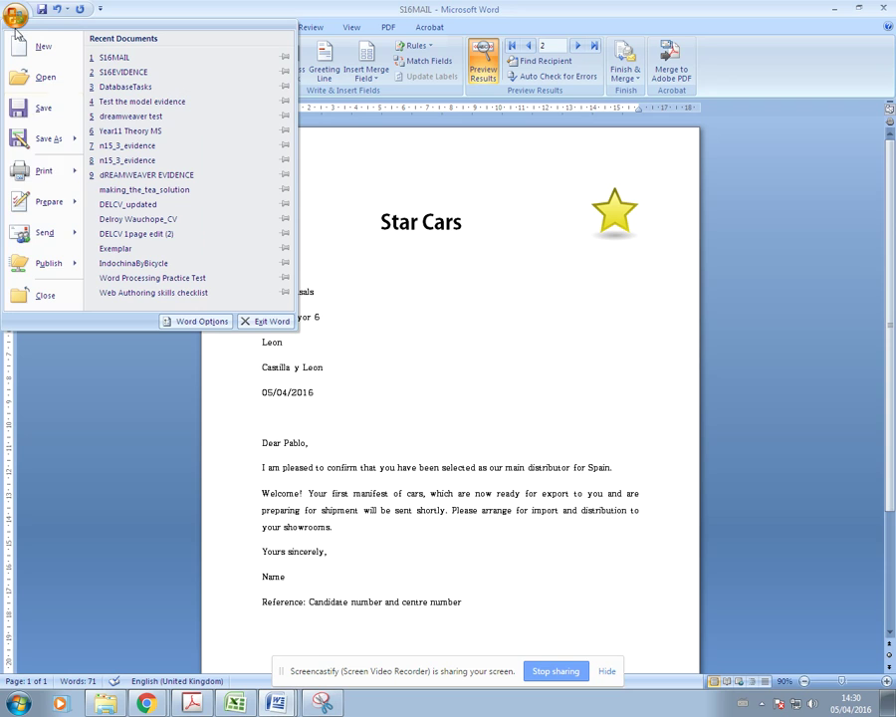
pyautogui.moveTo(76, 178)
pyautogui.click(140, 139)
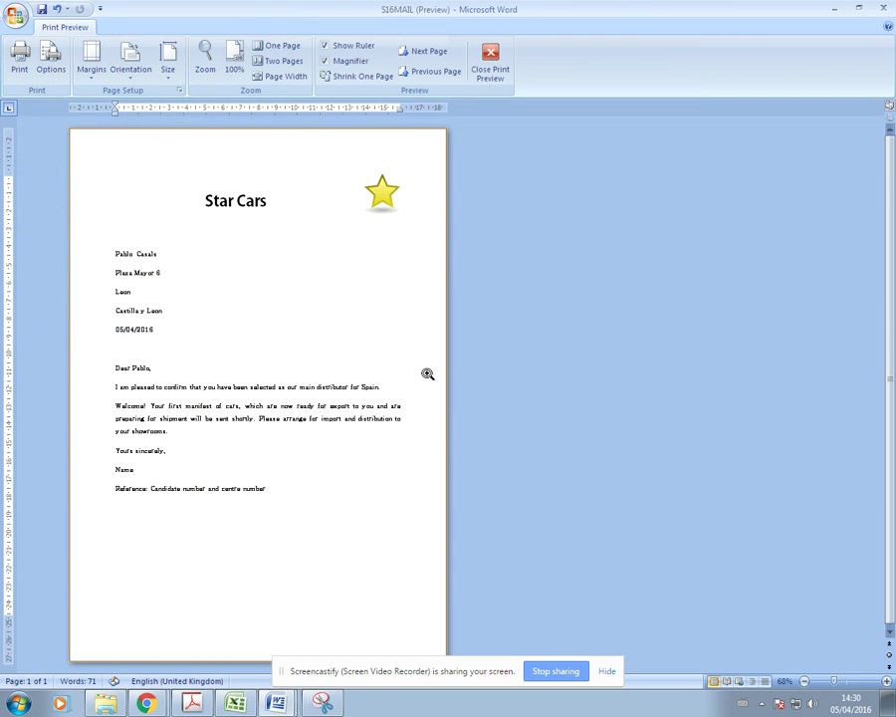